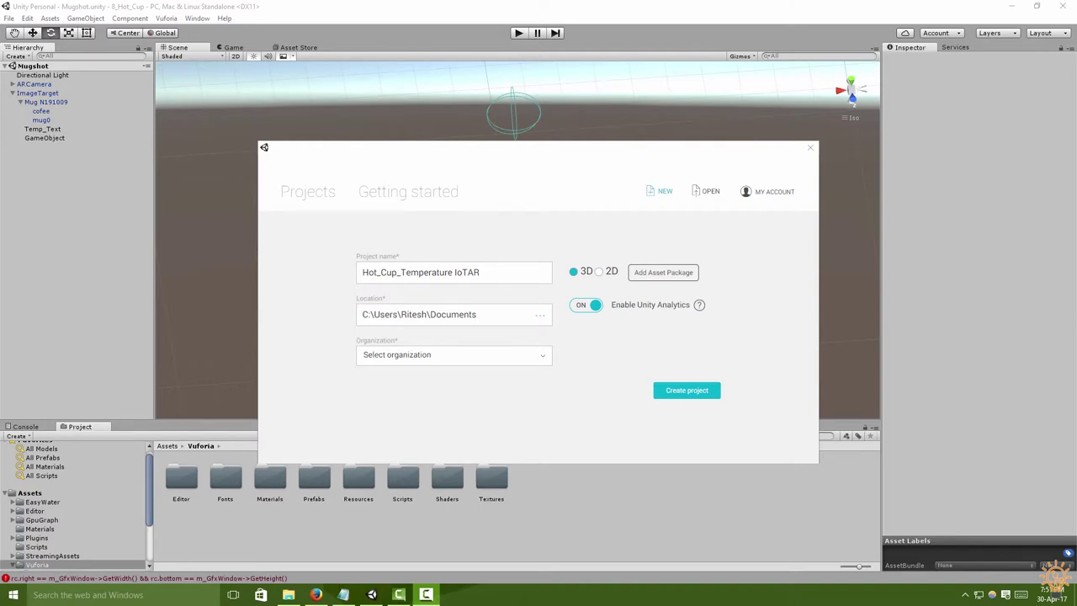
Turn off Unity Analytics and create the 3D project Hot_Cup_Temperature IoTAR.
left_click(591, 306)
left_click(686, 390)
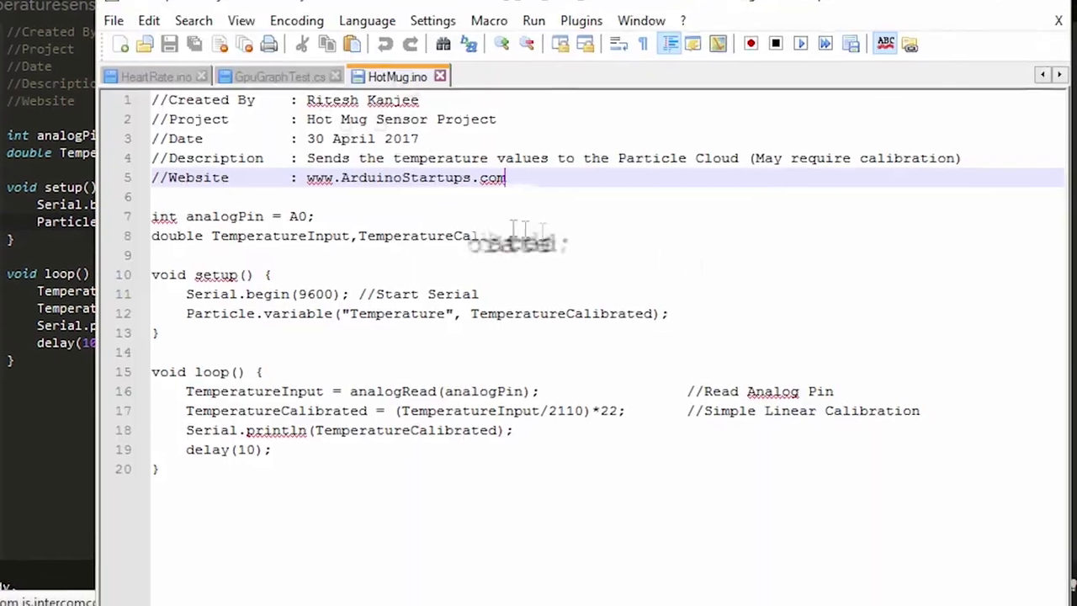
Switch to Notepad++ and examine the device ID, Temperature variable and access token parts of the request URL in paritcleURL.txt.
left_click(149, 67)
left_click(406, 52)
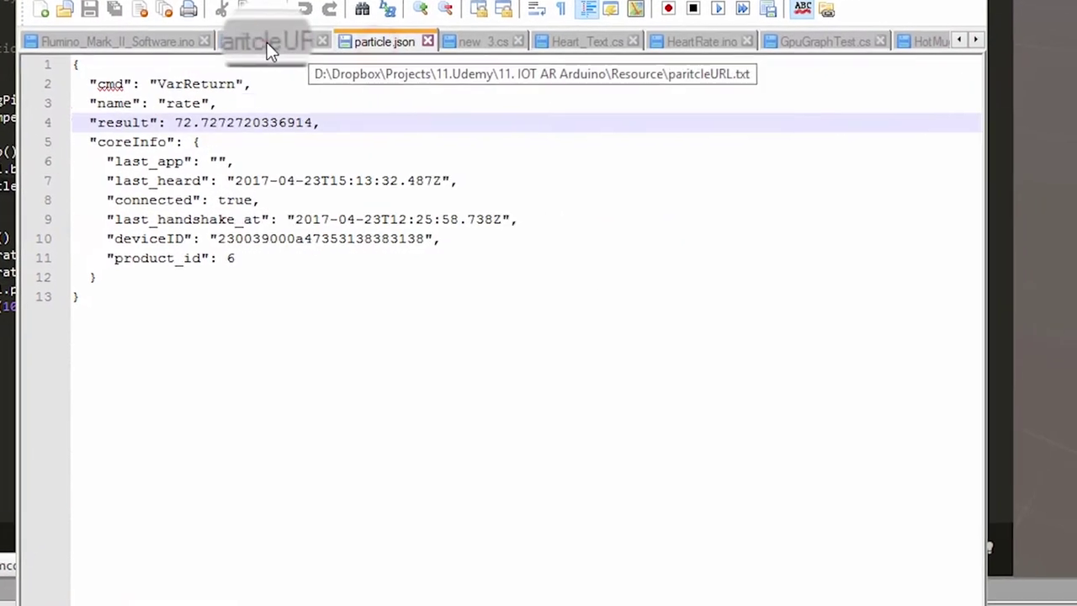
left_click(290, 52)
left_click_drag(1006, 91, 1076, 91)
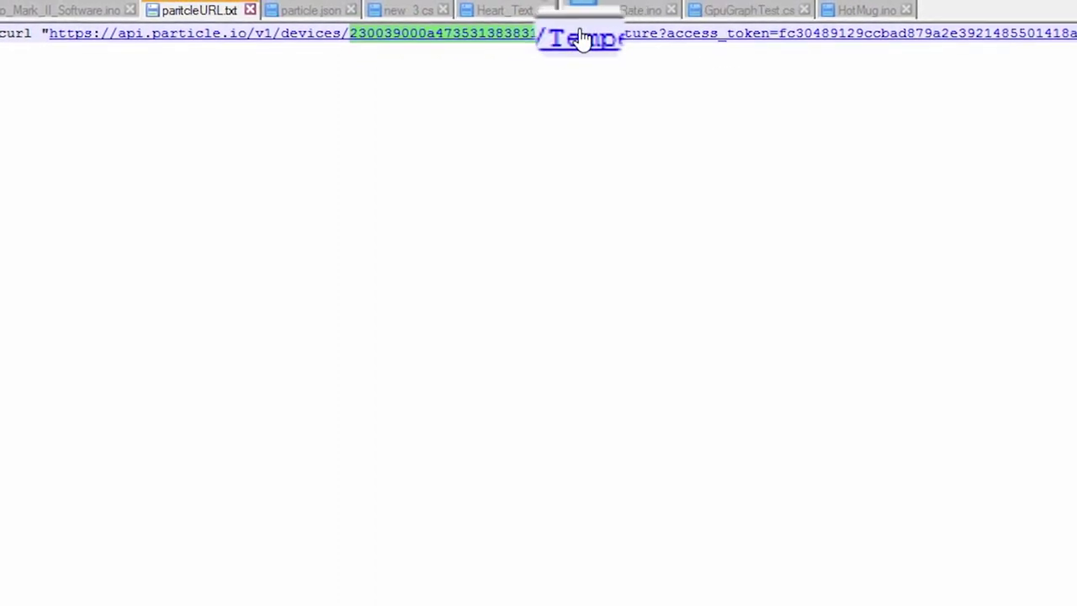
left_click_drag(563, 33, 659, 37)
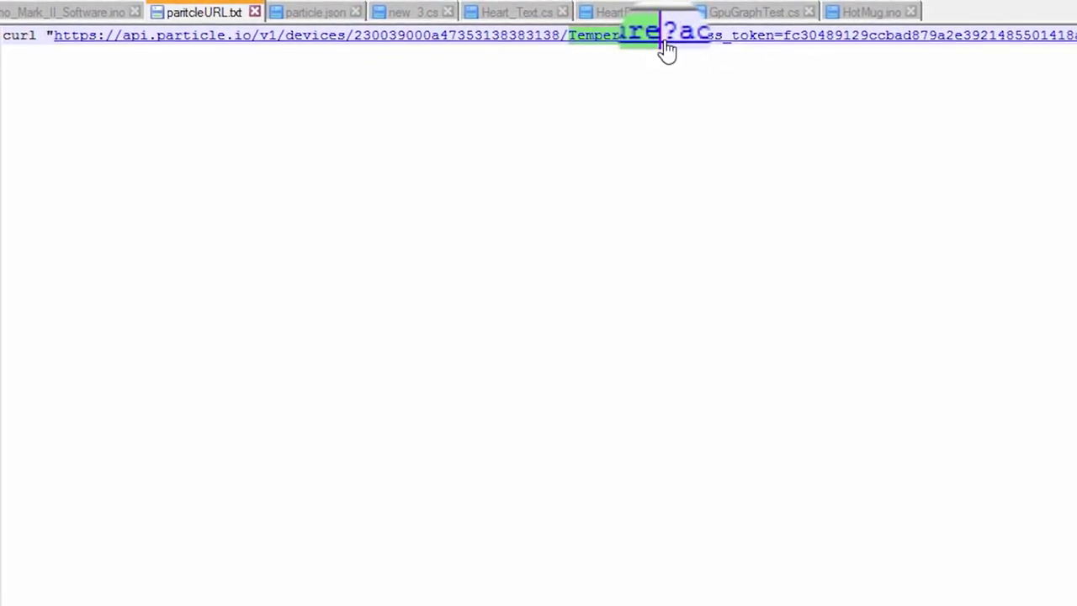
left_click(790, 37)
left_click(859, 83)
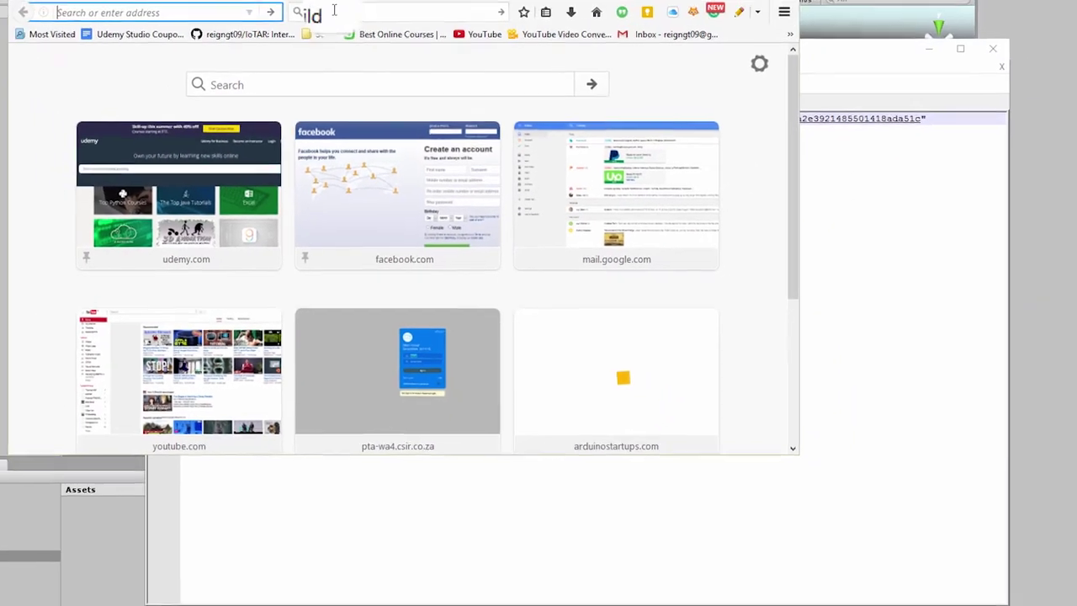
Search the web for particle.variable in Firefox and open the Particle Device Firmware reference in a maximized window.
left_click(334, 10)
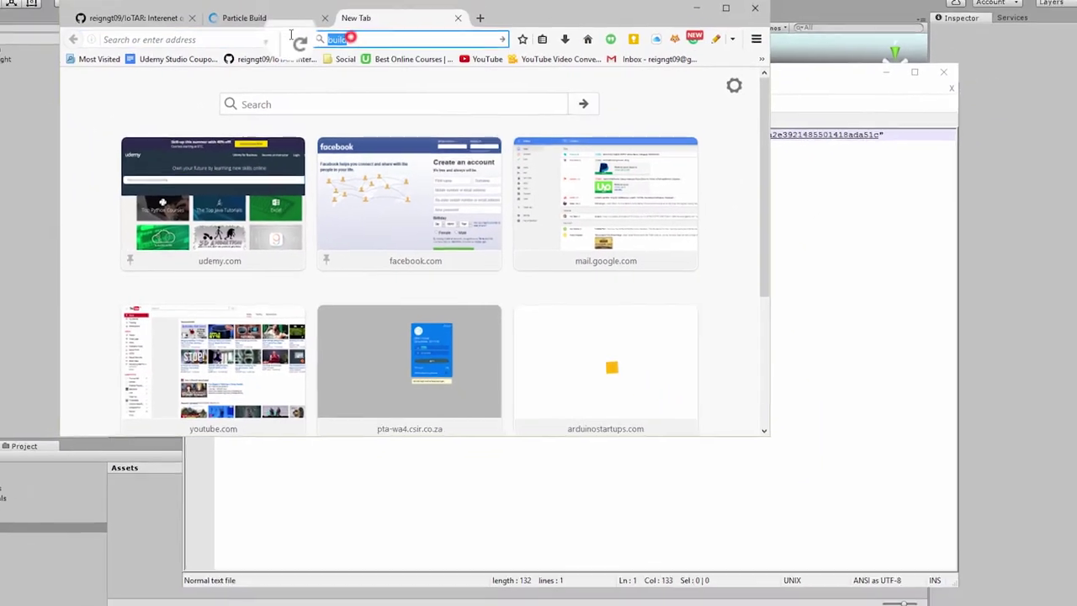
type("particle")
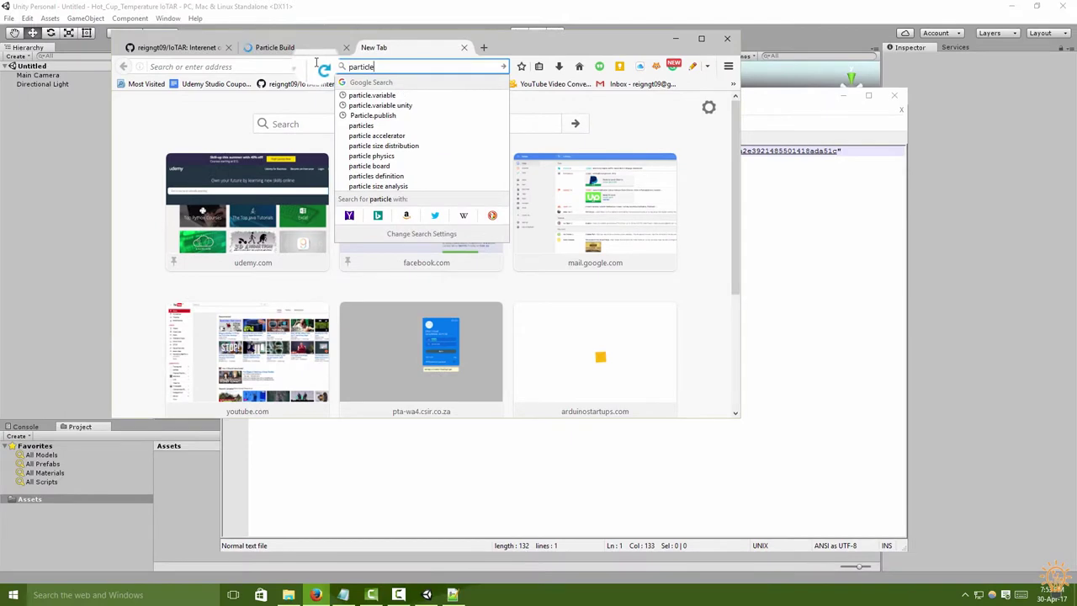
key("Down")
key("Return")
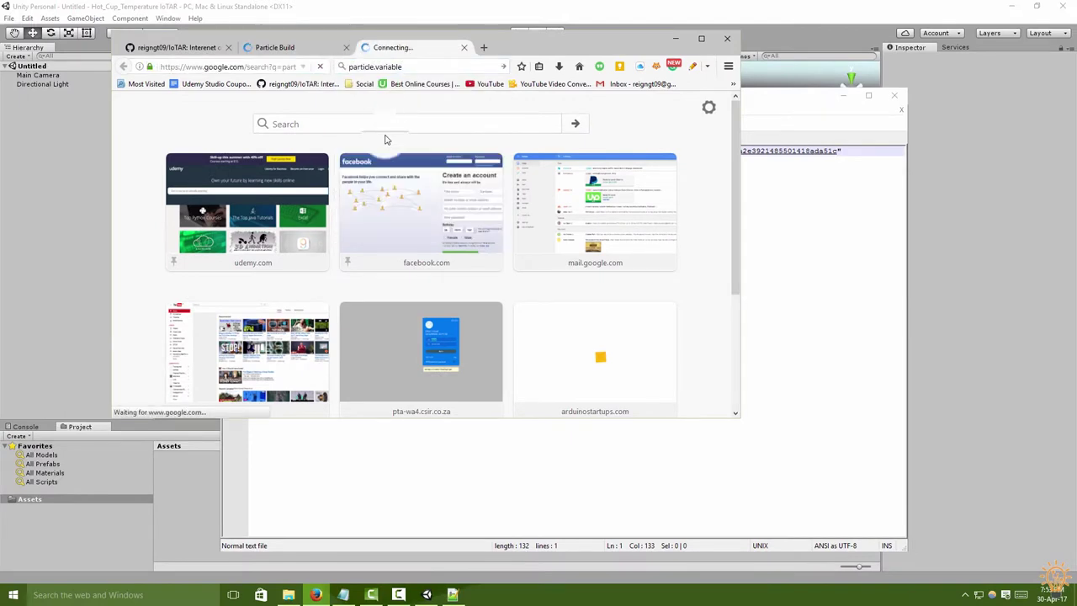
left_click(310, 196)
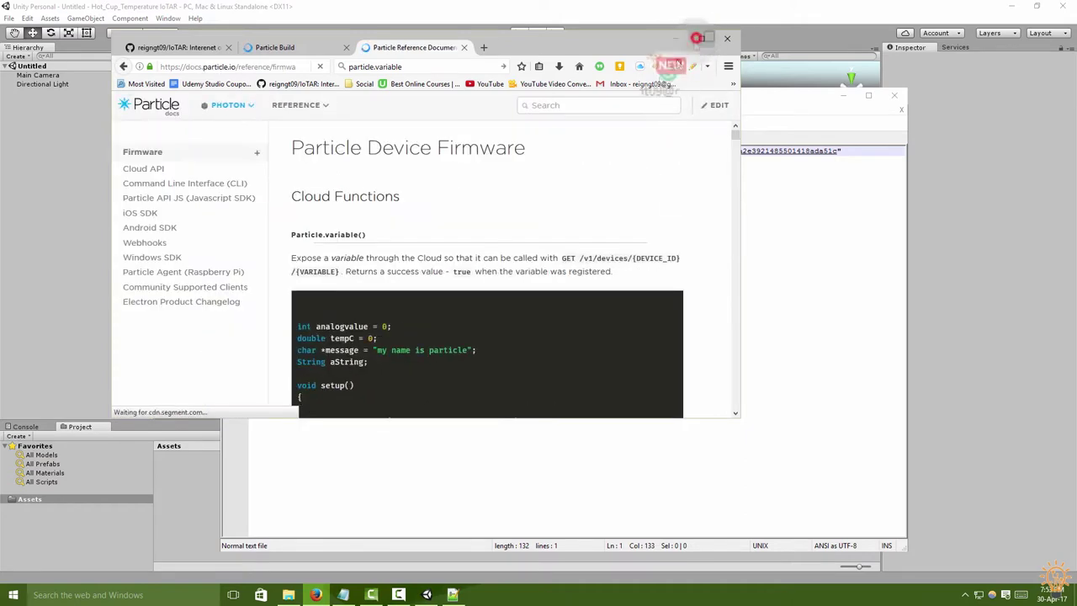
left_click(700, 37)
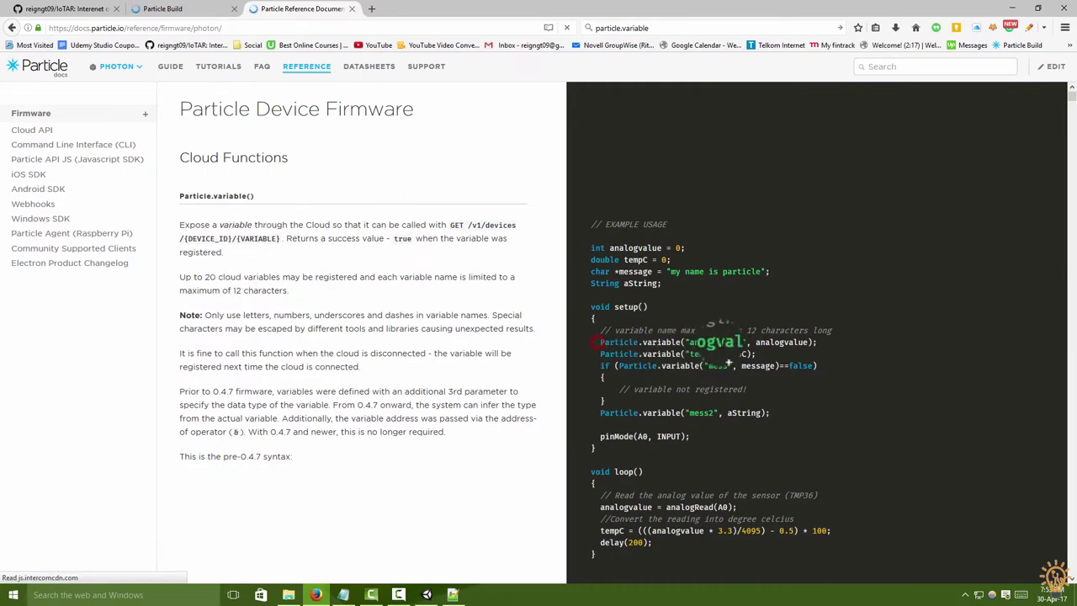
Examine the Particle.variable() code and example curl requests in the firmware reference, and minimize the browser.
scroll(811, 342, "down", 4)
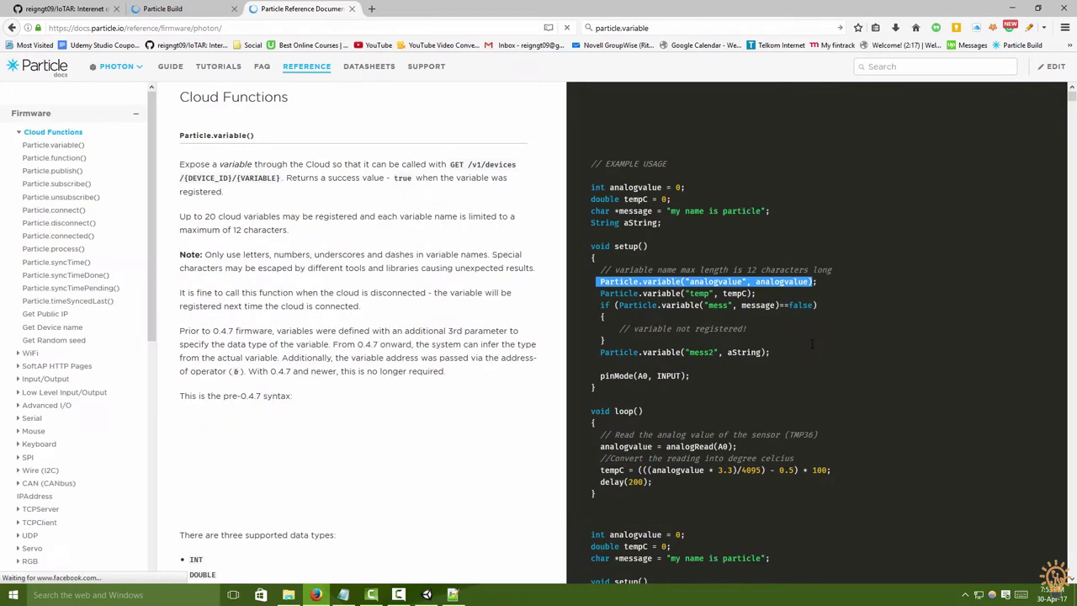
scroll(812, 349, "down", 4)
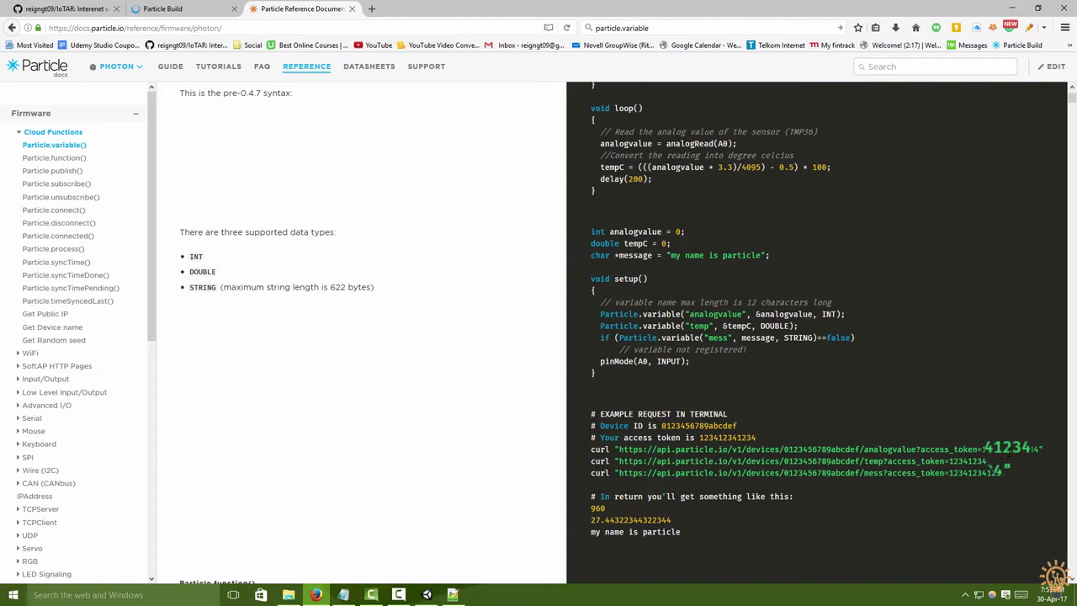
left_click(1012, 8)
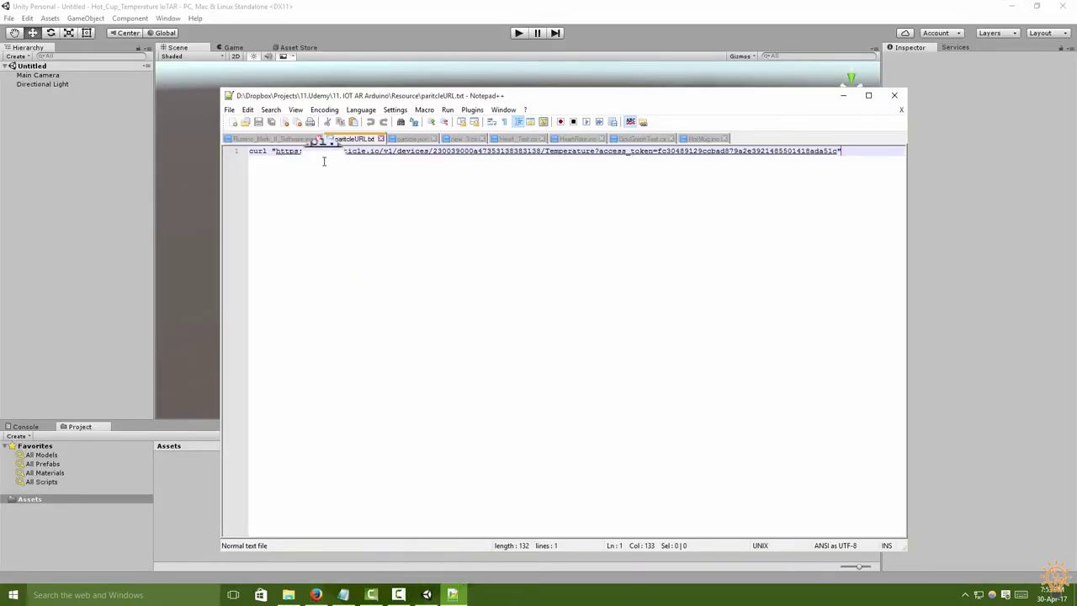
Copy the Temperature request URL, including its access token, from paritcleURL.txt and load it in Firefox.
left_click_drag(277, 158, 841, 158)
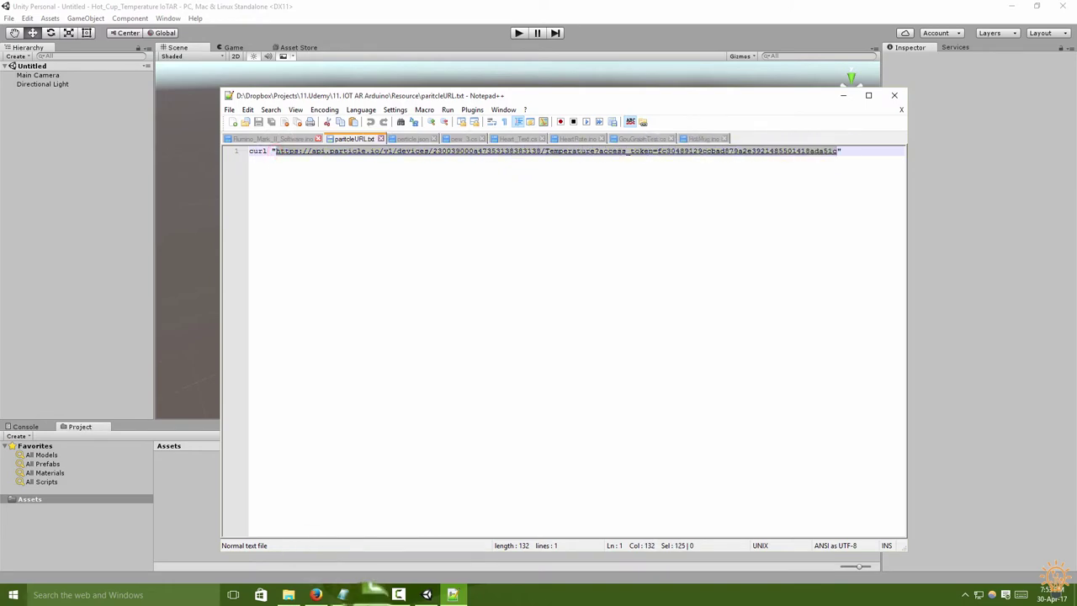
left_click(315, 595)
left_click(311, 27)
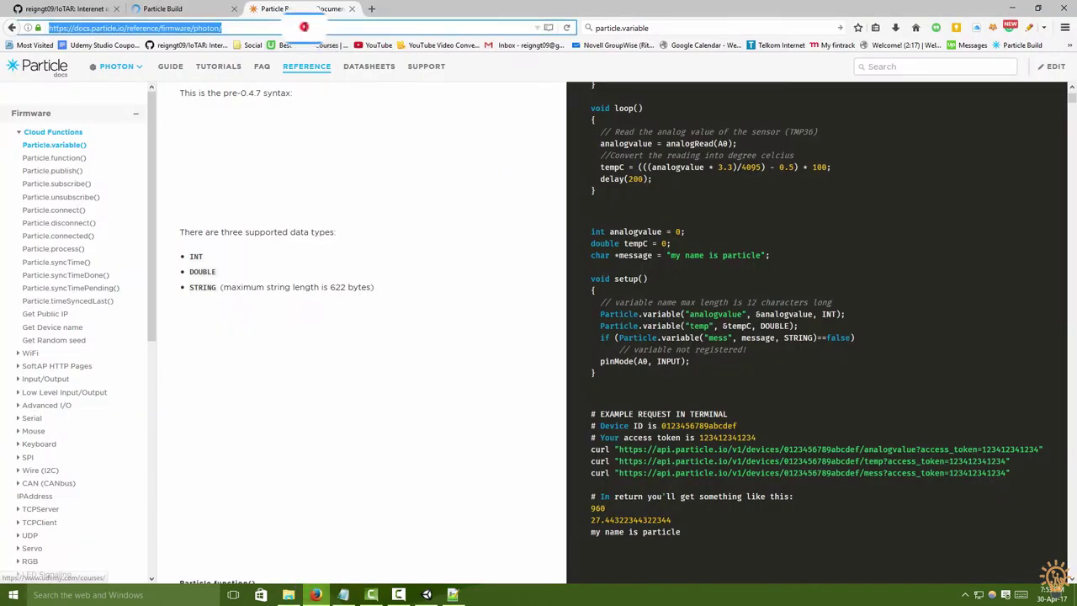
key("ctrl+v")
key("Return")
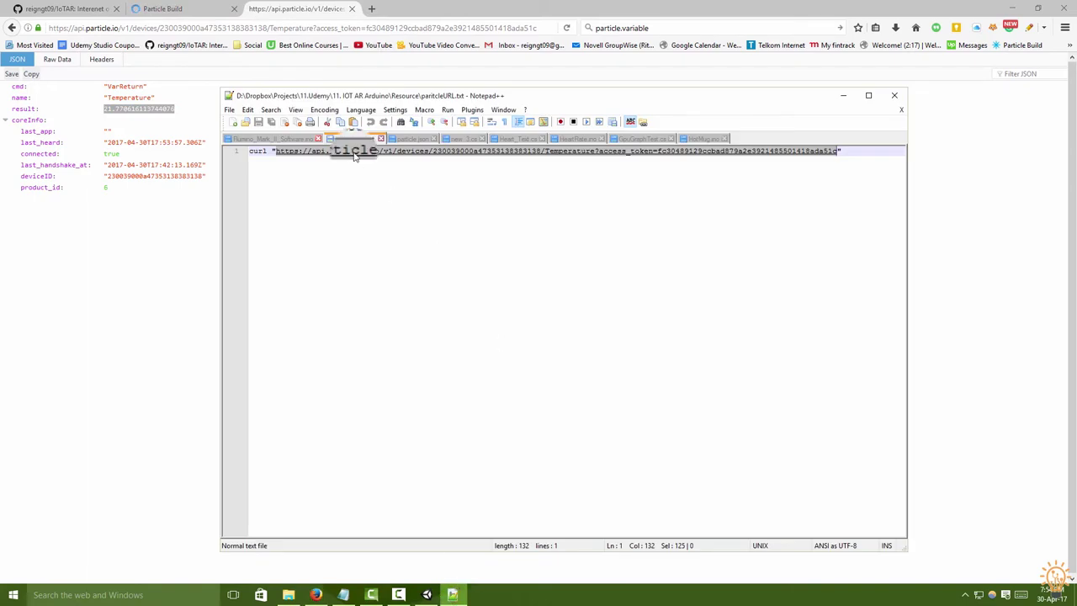
Return to the browser and examine the Arduino thermistor wiring diagram in the temperature sensor image results.
left_click(174, 253)
left_click(193, 8)
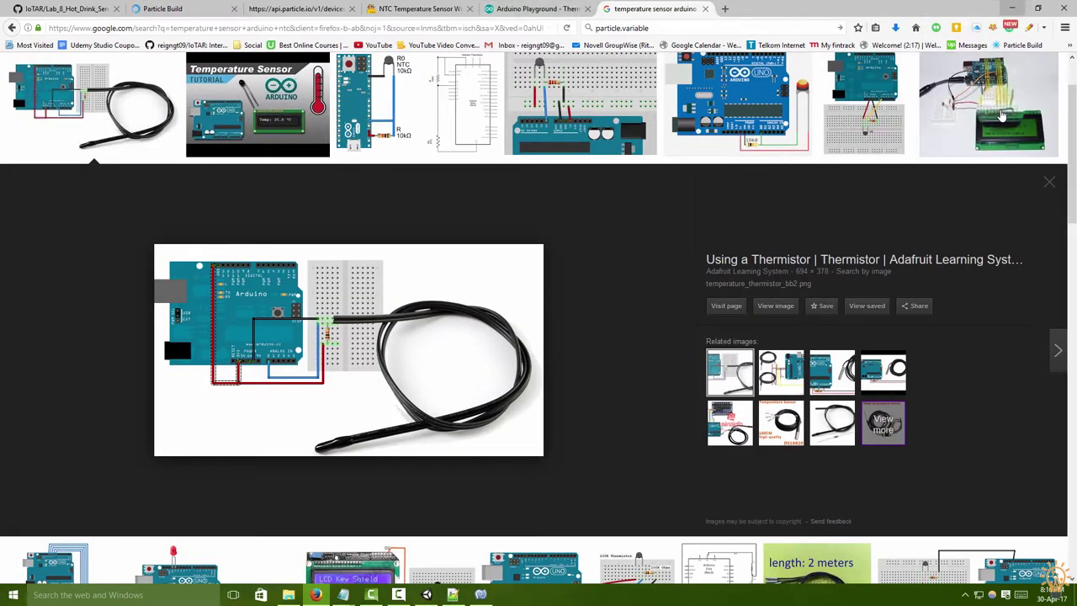
scroll(174, 222, "down", 3)
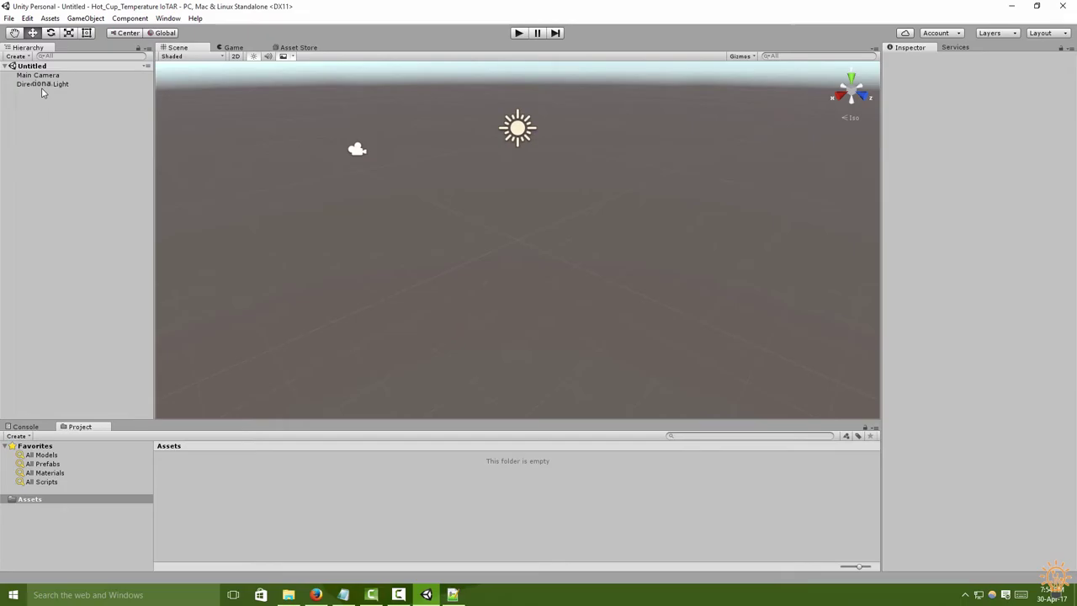
Switch to the lab's Unity Assets folder in File Explorer, read the asset link in ReadmeGPUGraphAsset.txt and close the file.
key("alt+Tab")
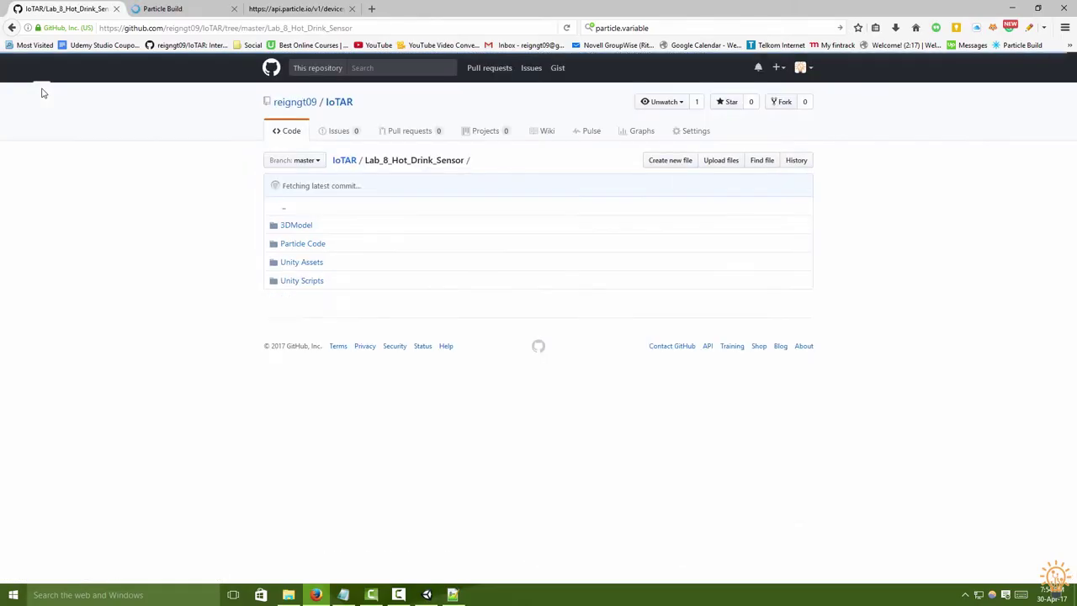
key("alt+Tab")
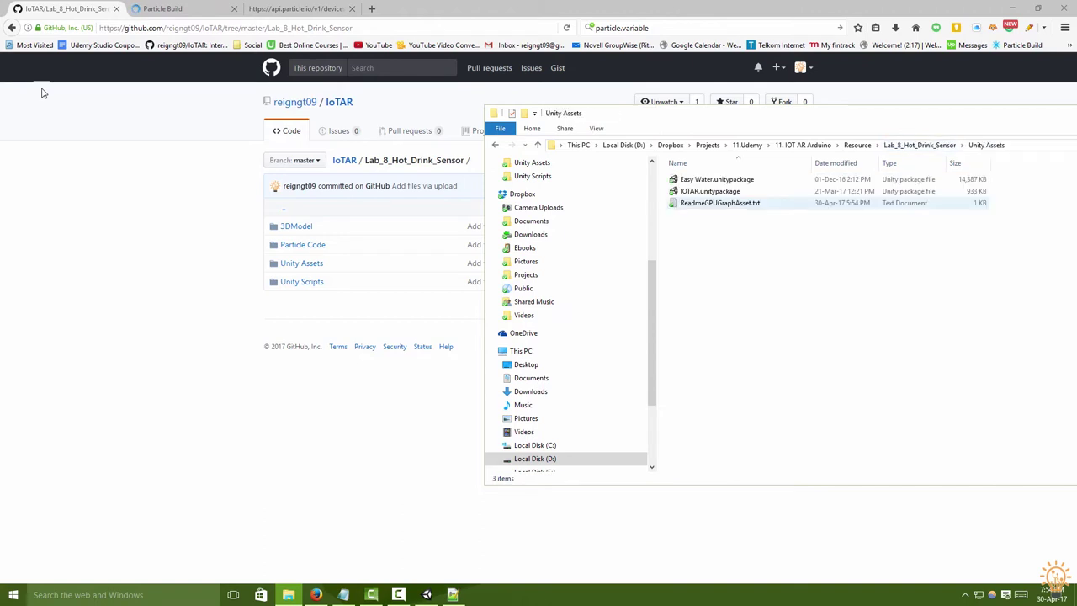
key("Up")
key("Up")
key("Down")
key("Down")
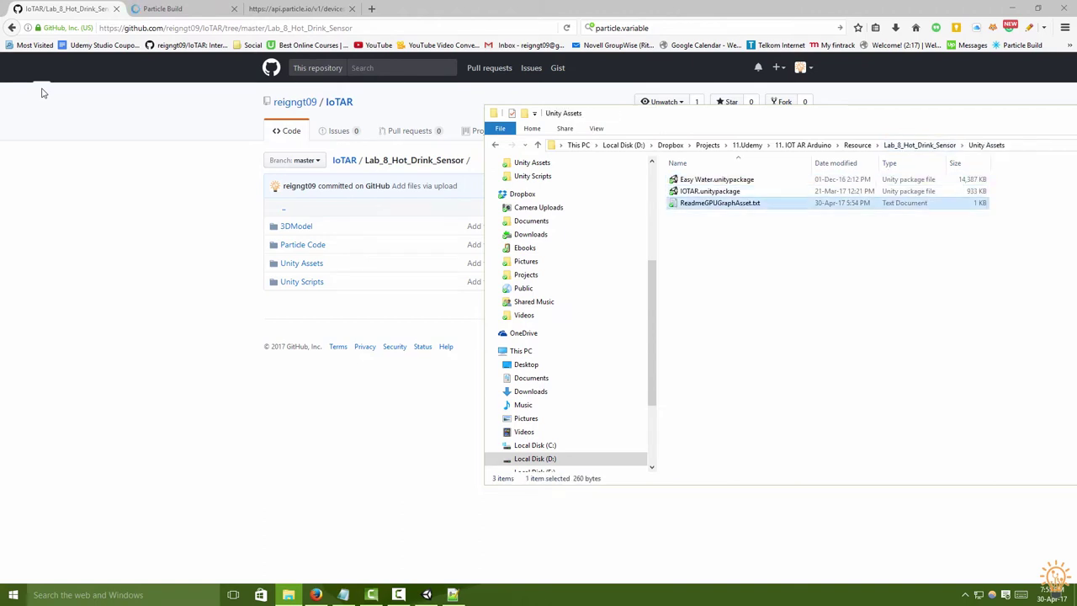
key("Return")
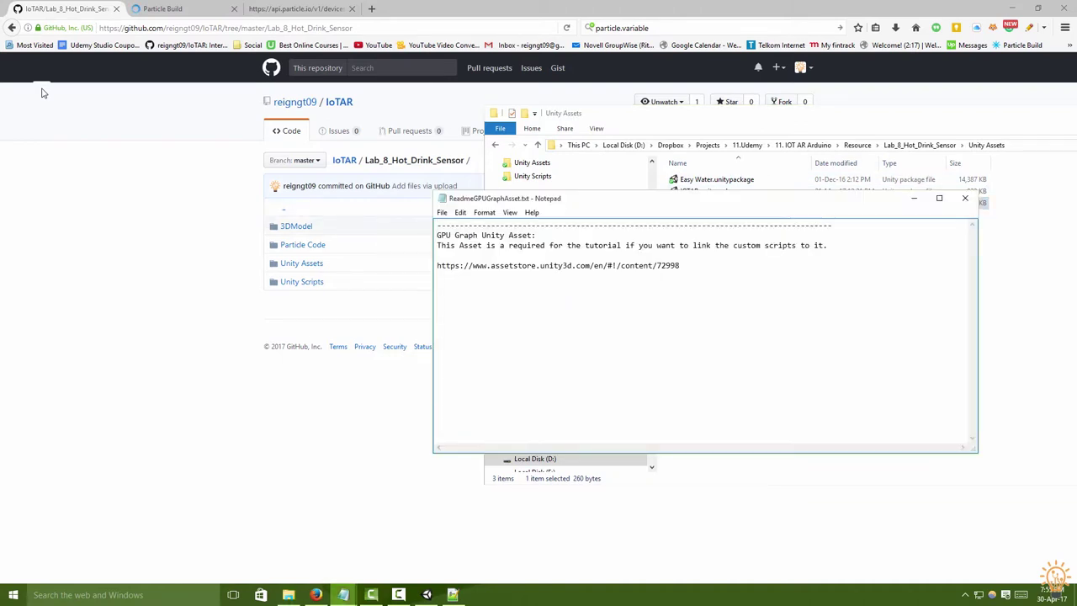
key("ctrl+a")
key("alt+F4")
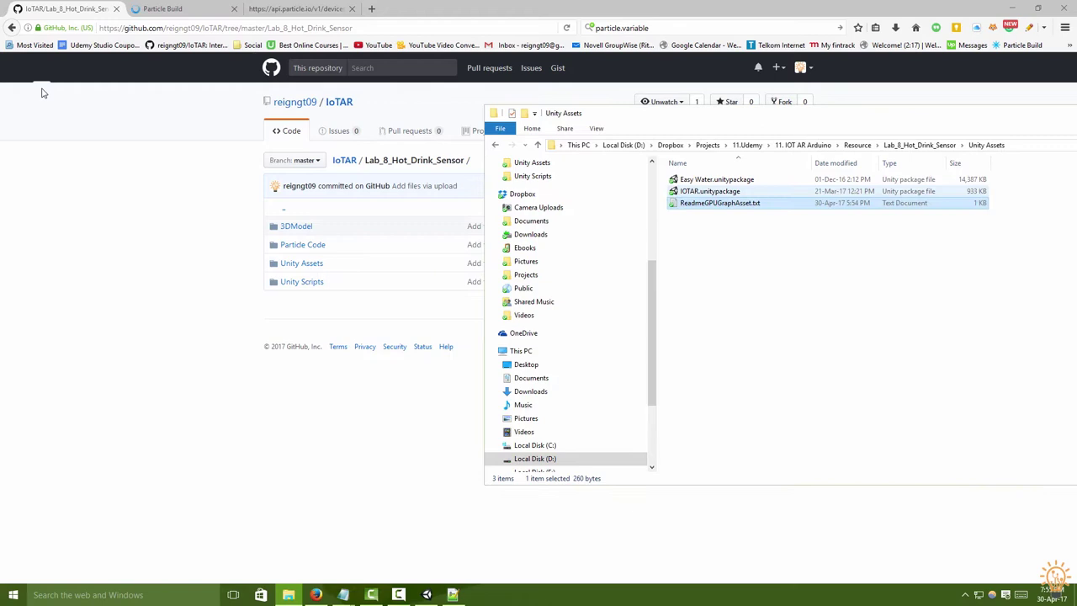
View the contents of the lab's Unity Scripts folder, minimize File Explorer and return to the Unity project.
key("BackSpace")
key("Down")
key("Return")
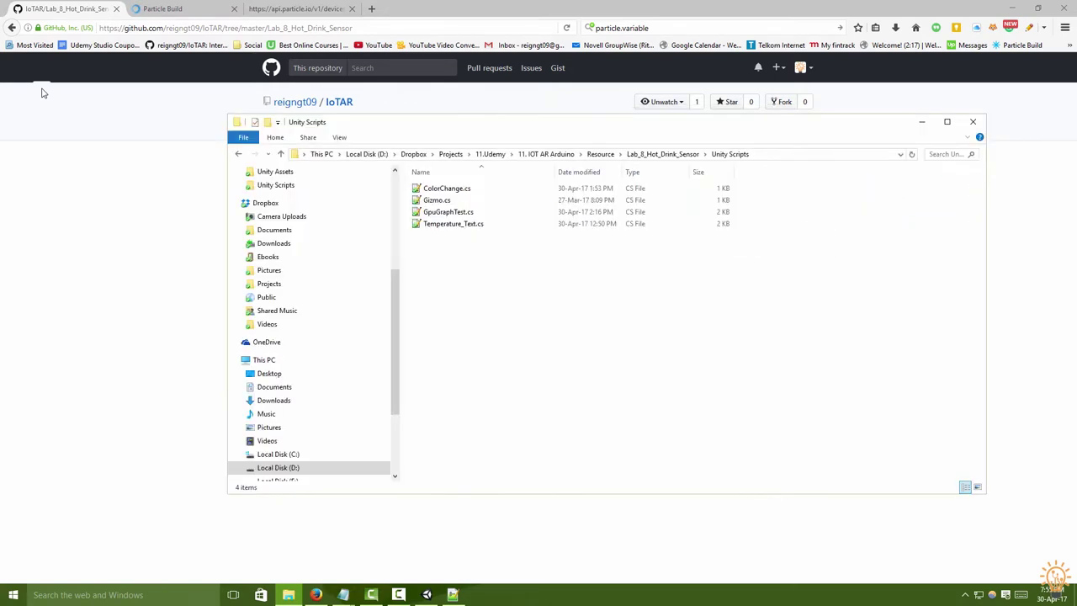
key("super+Down")
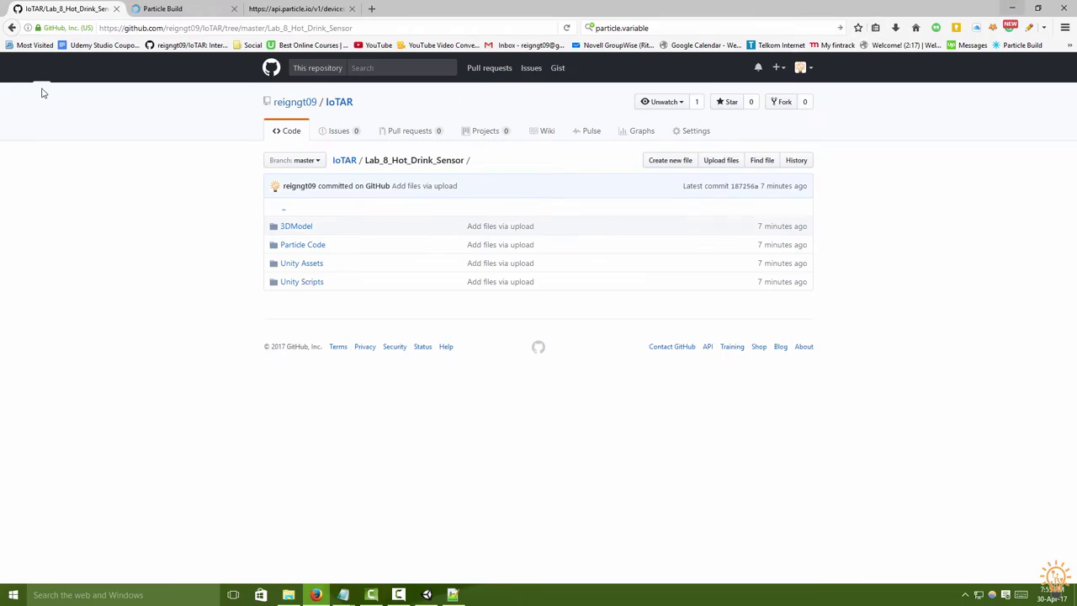
key("alt+Tab")
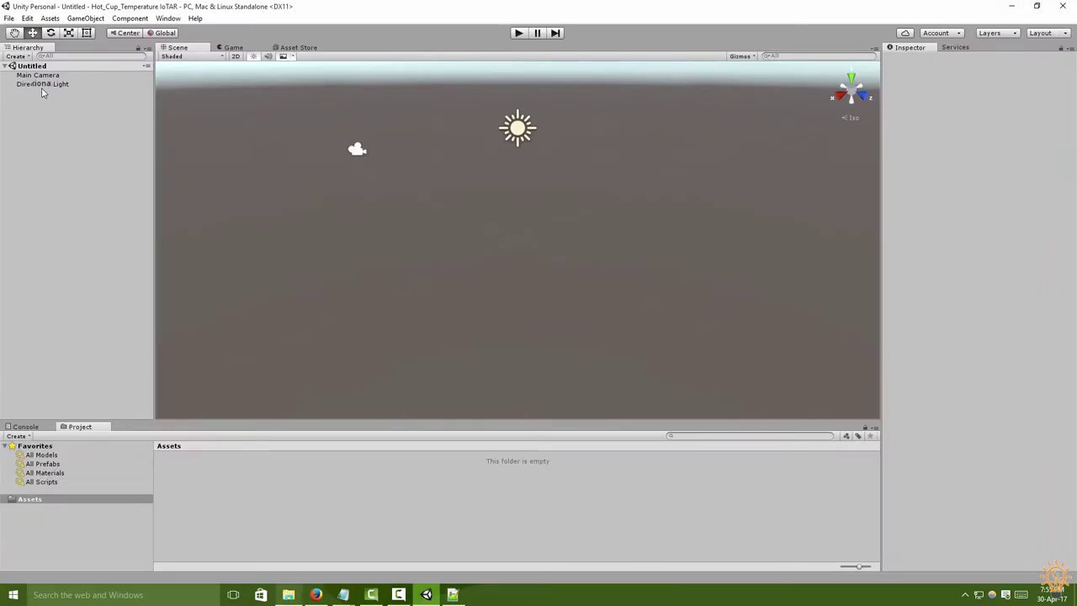
Switch to File Explorer and open the Resource folder inside 11. IOT AR Arduino.
left_click(288, 595)
left_click(546, 154)
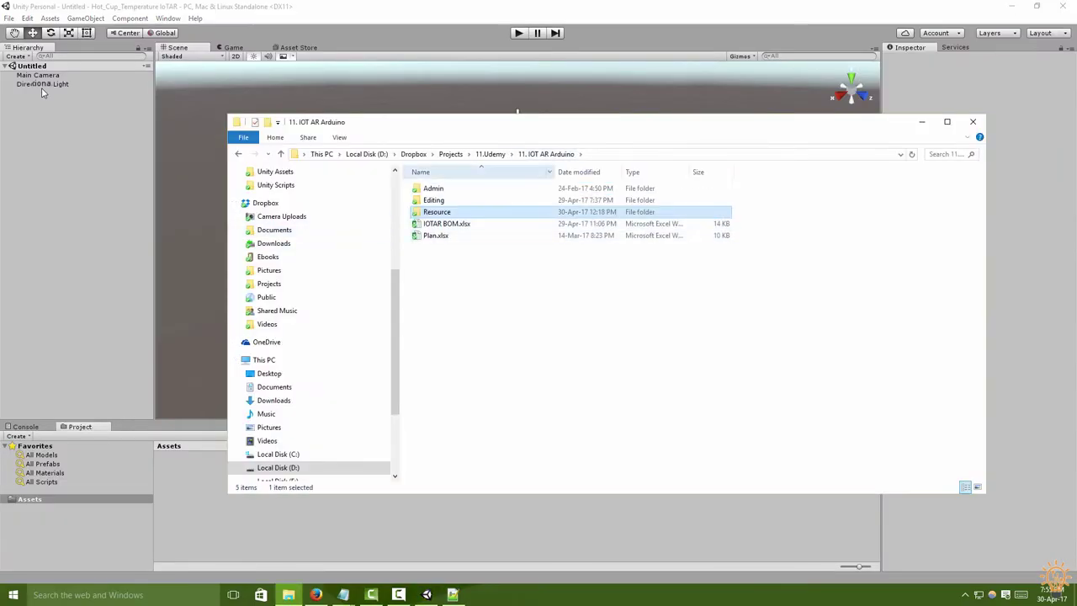
left_click(489, 154)
double_click(454, 306)
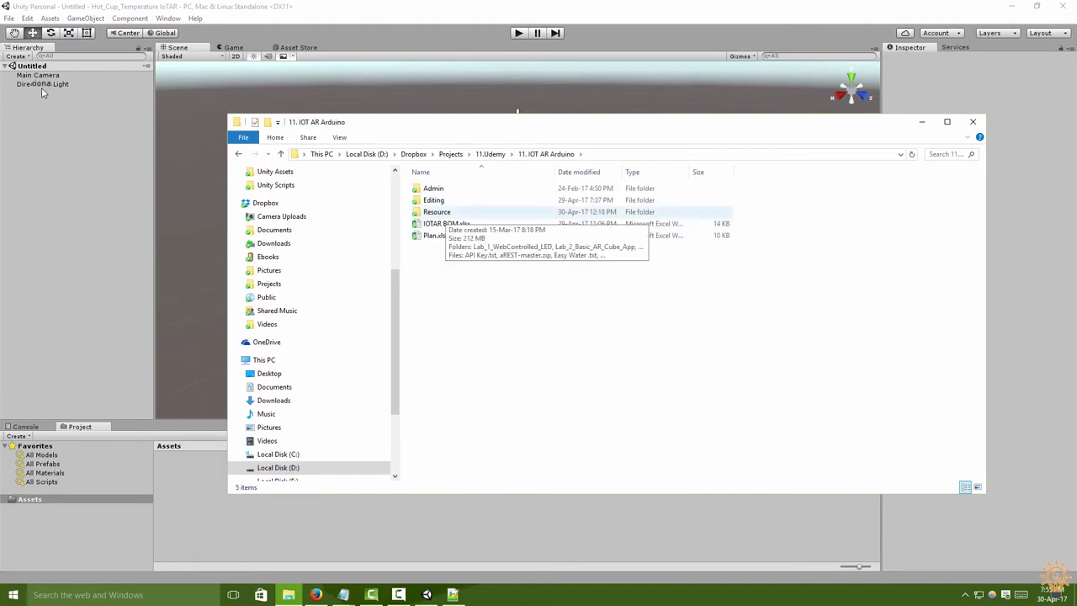
key("Return")
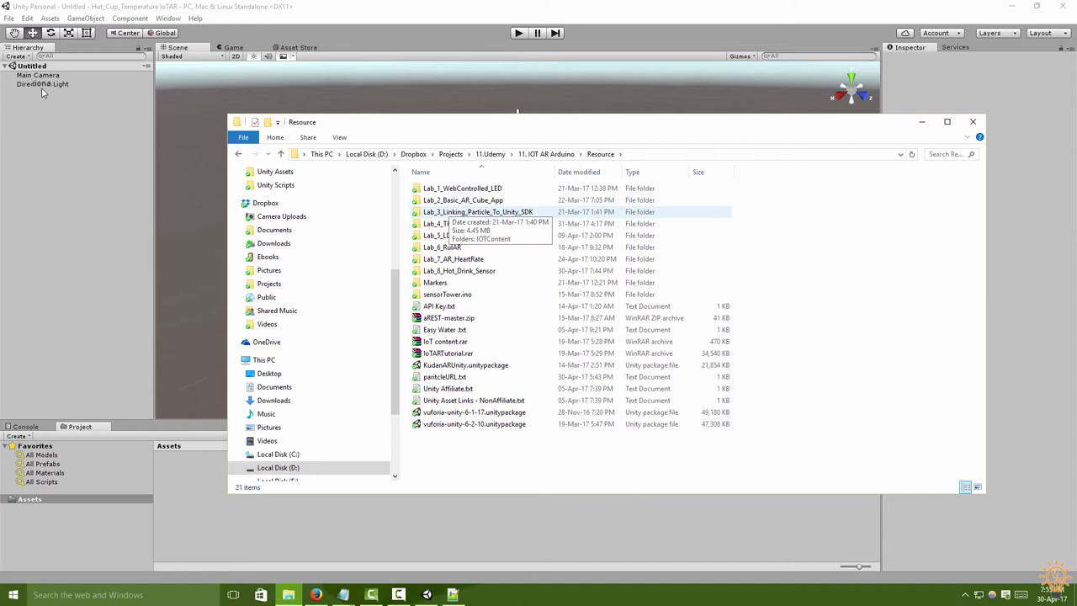
Open vuforia-unity-6-1-17.unitypackage from the Resource folder and import all of its contents into the Unity project.
key("Down")
key("Down")
key("Down")
key("Down")
key("Down")
key("Down")
key("Down")
key("Down")
key("Down")
key("Down")
key("Down")
key("Down")
key("Down")
key("Down")
key("Down")
key("Down")
key("Down")
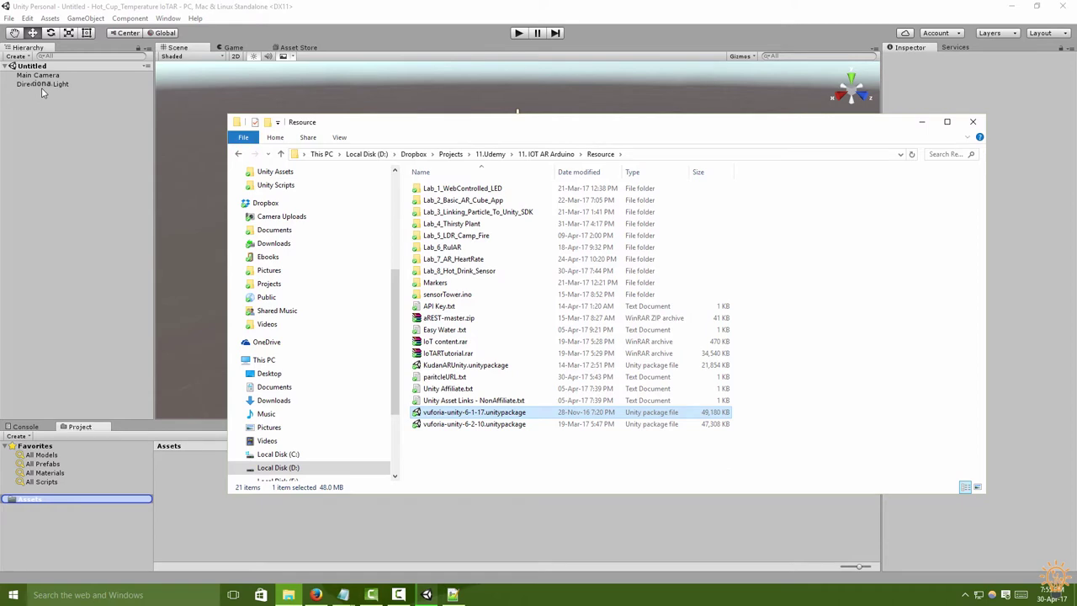
key("Return")
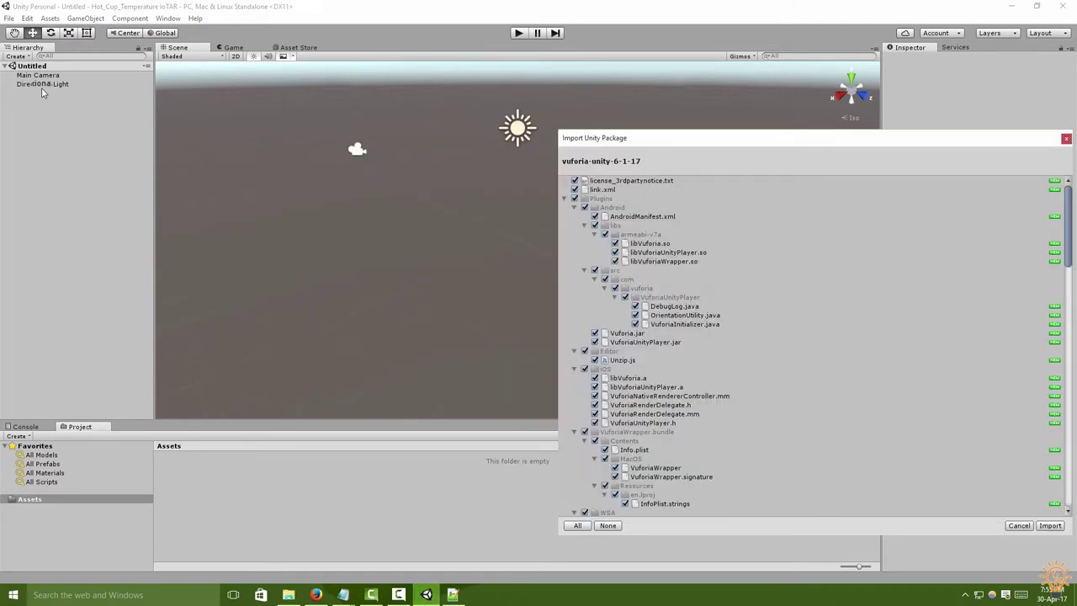
key("Return")
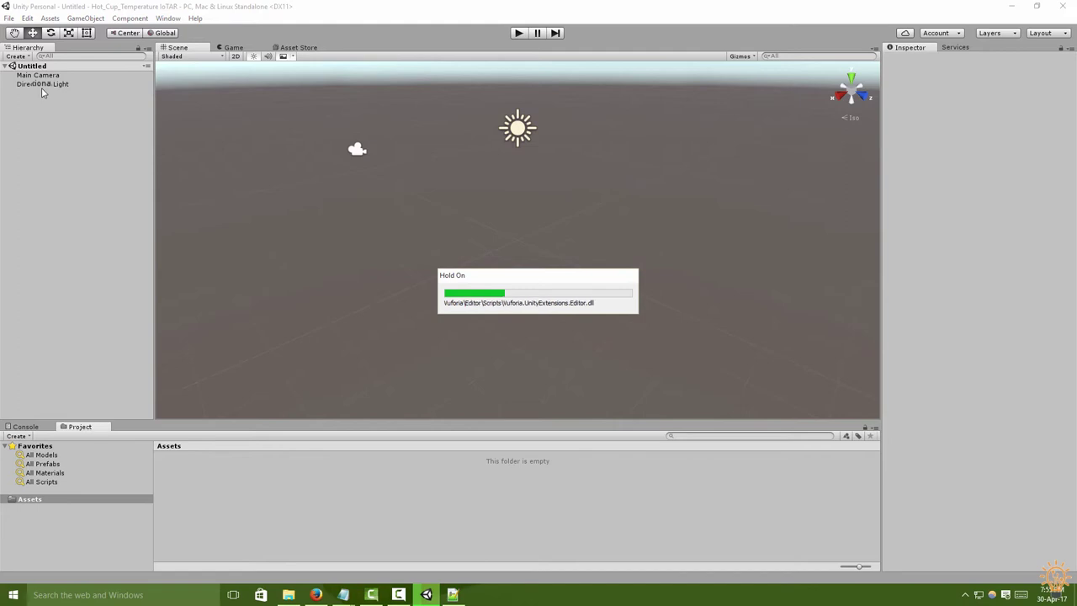
Add the IOTAR package from Lab_8_Hot_Drink_Sensor's Unity Assets folder to the project's Assets and import all its items.
left_click(288, 593)
double_click(445, 271)
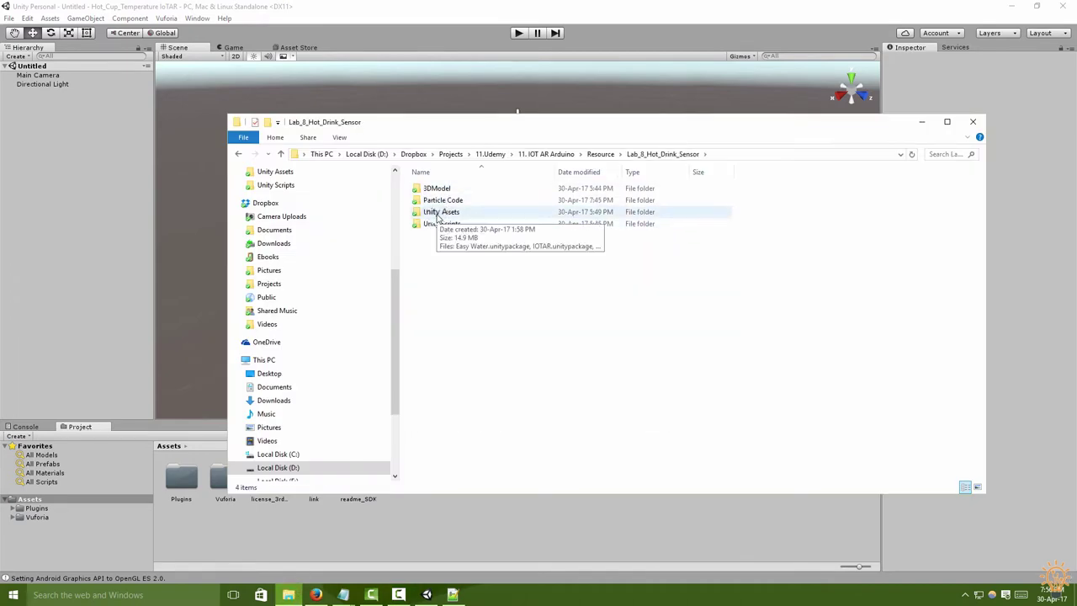
double_click(436, 221)
left_click_drag(435, 209, 71, 531)
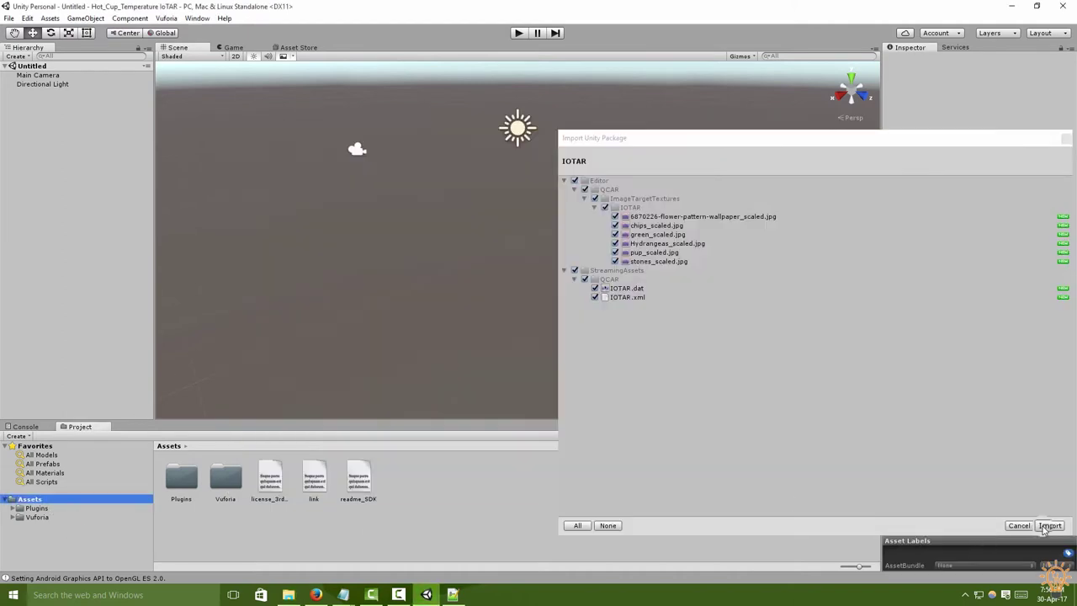
left_click(1048, 526)
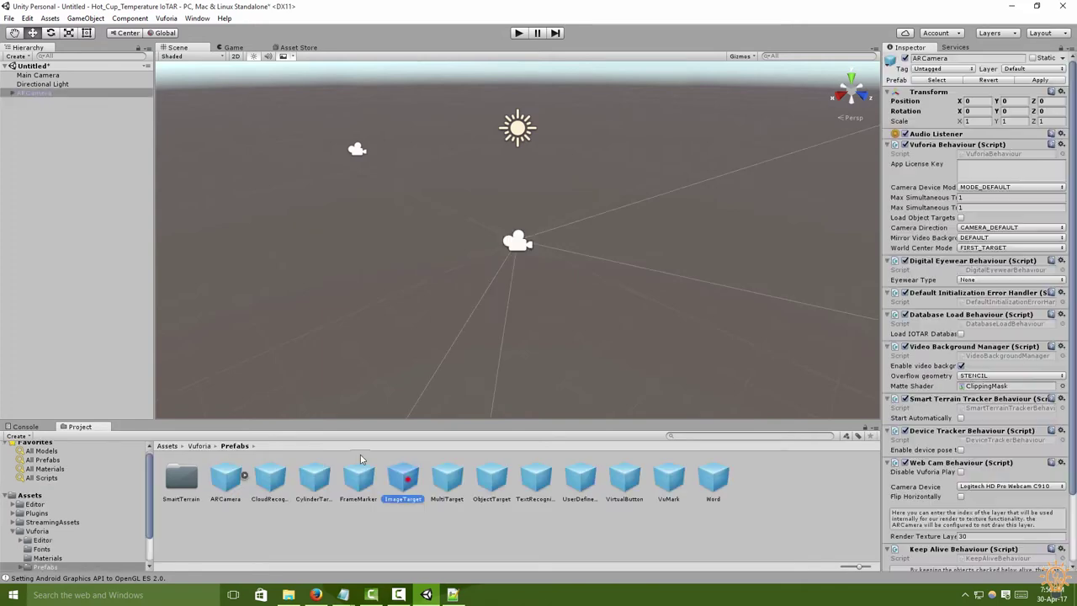
Add the Vuforia ImageTarget prefab to the scene hierarchy and paste the app license key into ARCamera's Vuforia Behaviour.
left_click_drag(402, 480, 105, 290)
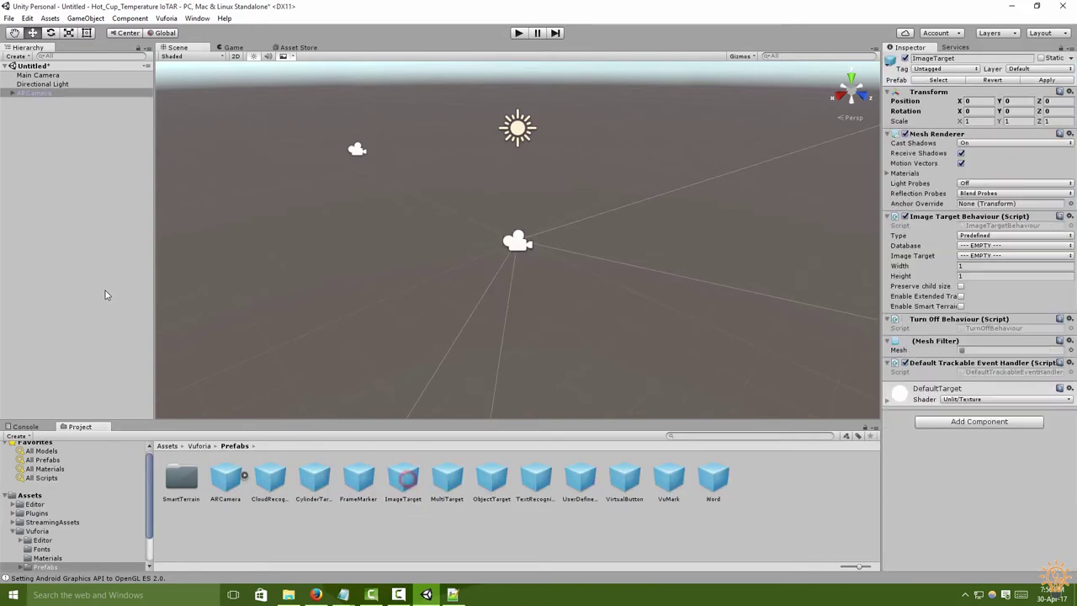
left_click(36, 94)
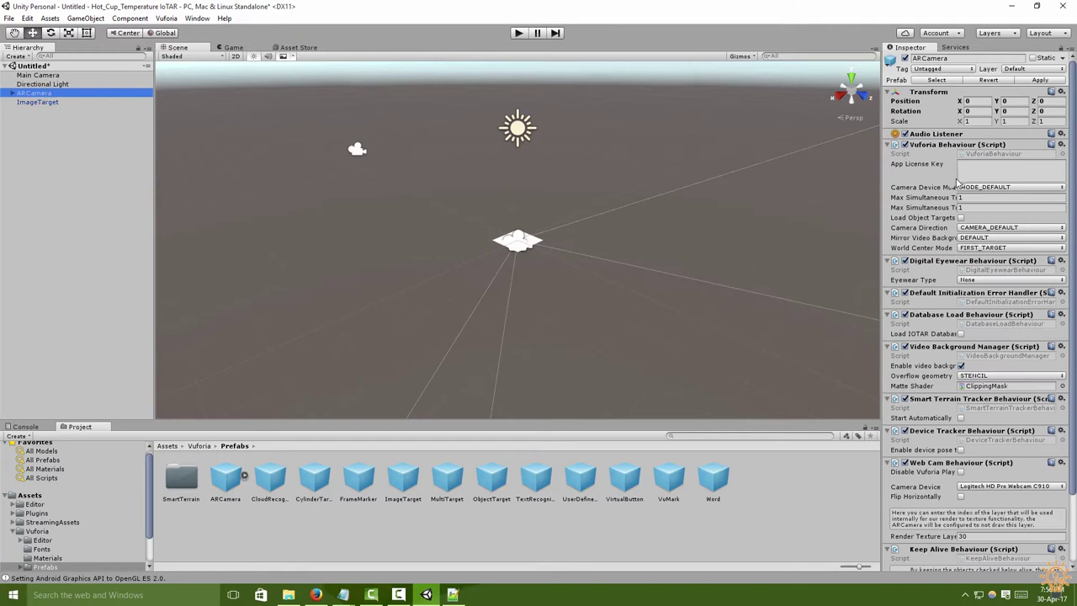
key("alt+Tab")
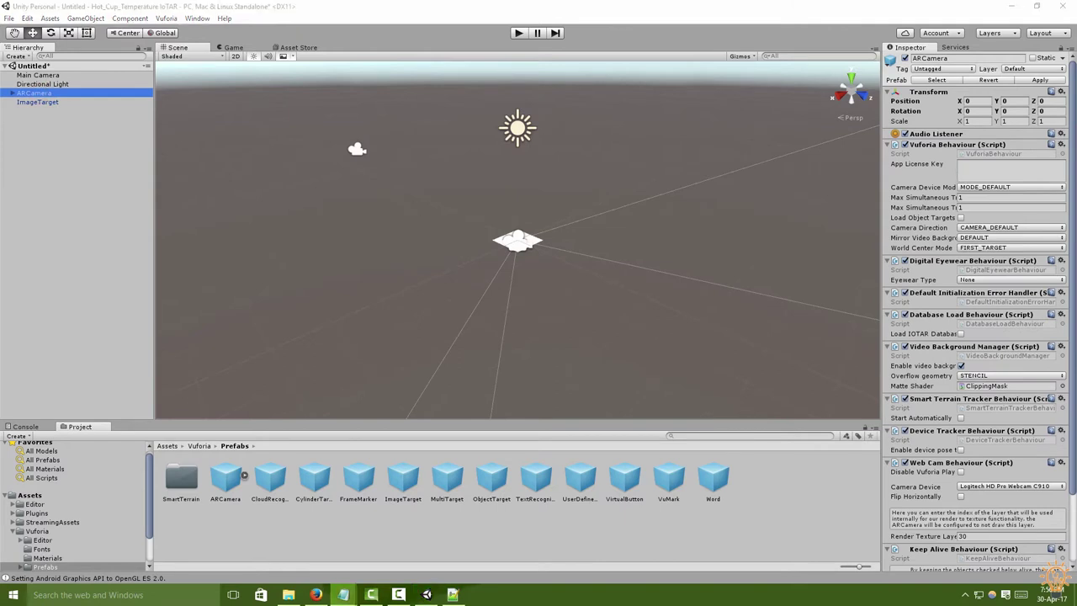
left_click(1010, 168)
key("ctrl+v")
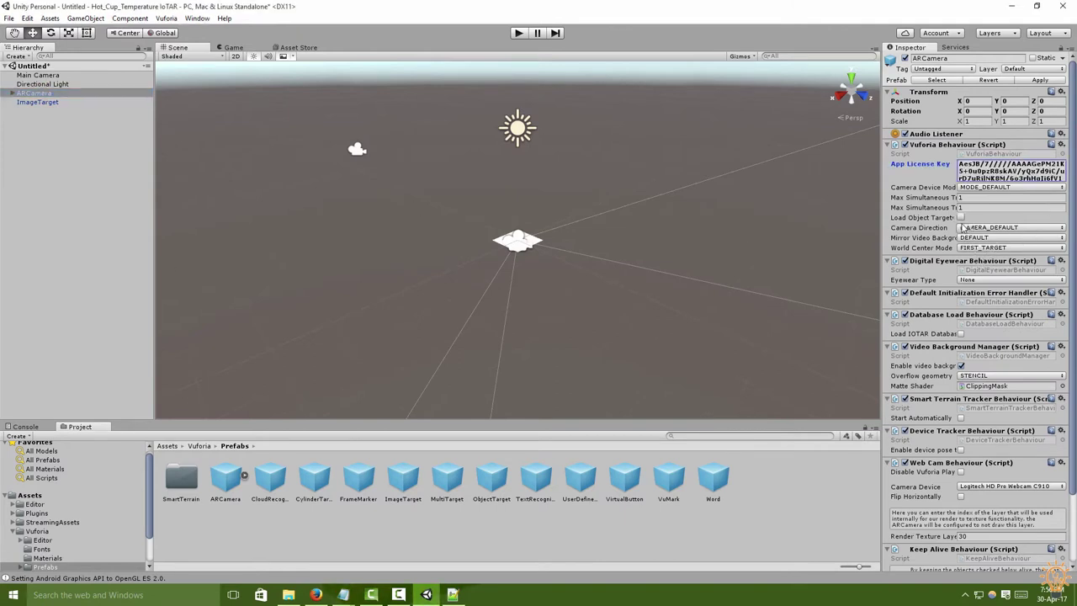
Load and activate the IOTAR database on ARCamera, and set the ImageTarget's database to IOTAR with the stones image.
left_click(961, 334)
left_click(38, 102)
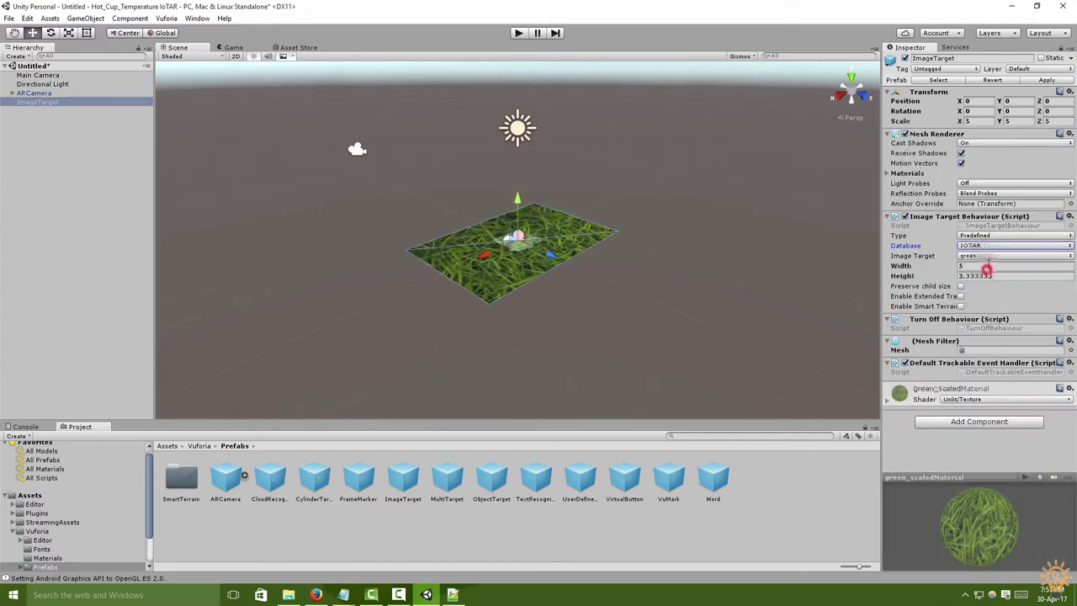
left_click(740, 269)
right_click_drag(740, 269, 715, 271)
double_click(42, 103)
left_click(446, 196)
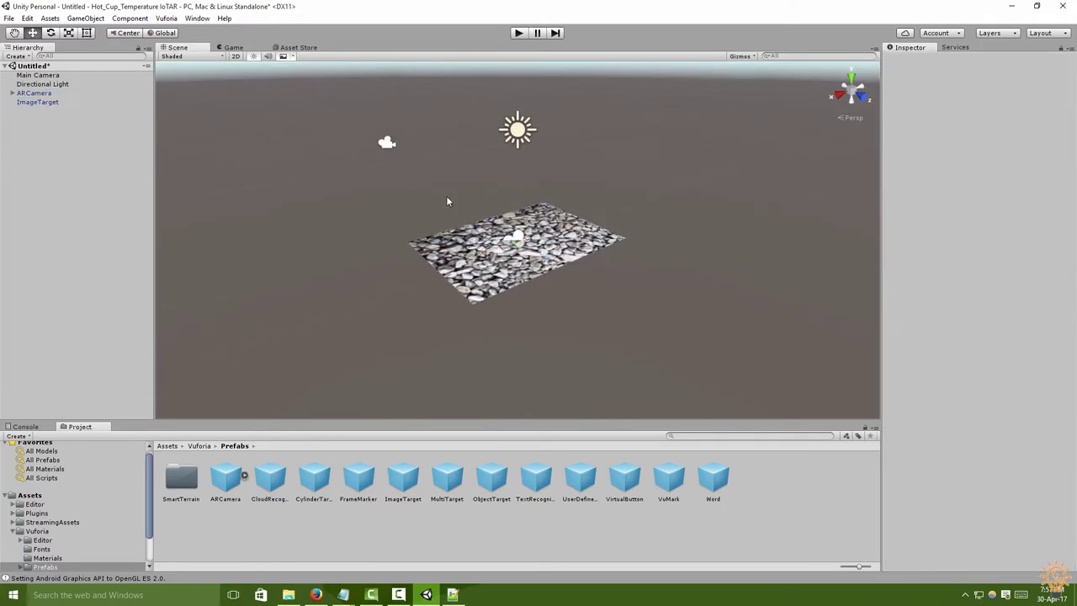
Add a cube to the scene and run it to test tracking of the printed stones target.
right_click(39, 118)
left_click(74, 224)
left_click(160, 225)
left_click(519, 33)
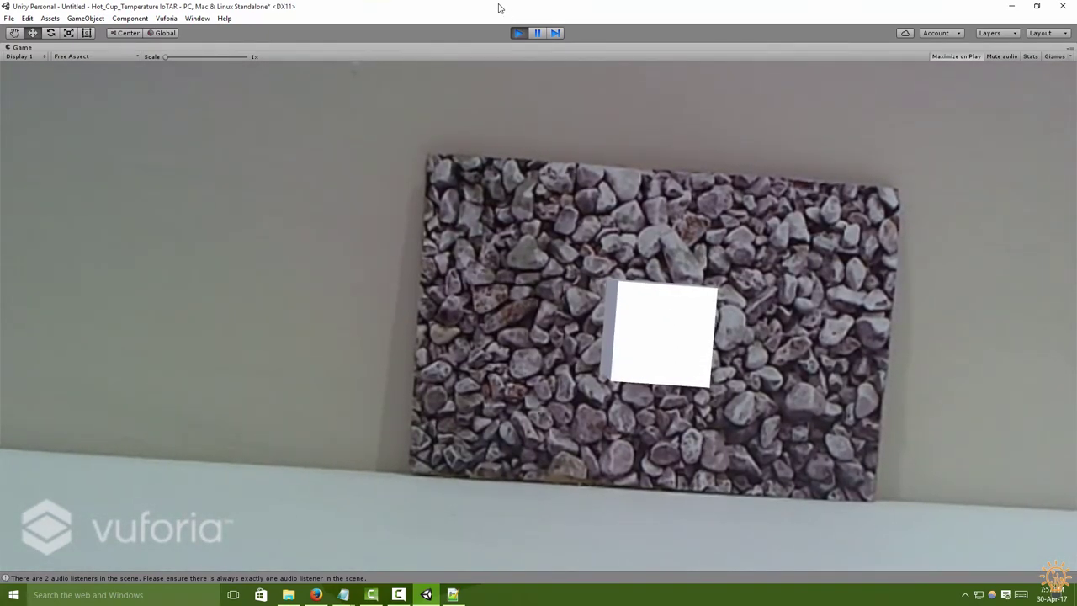
left_click(519, 32)
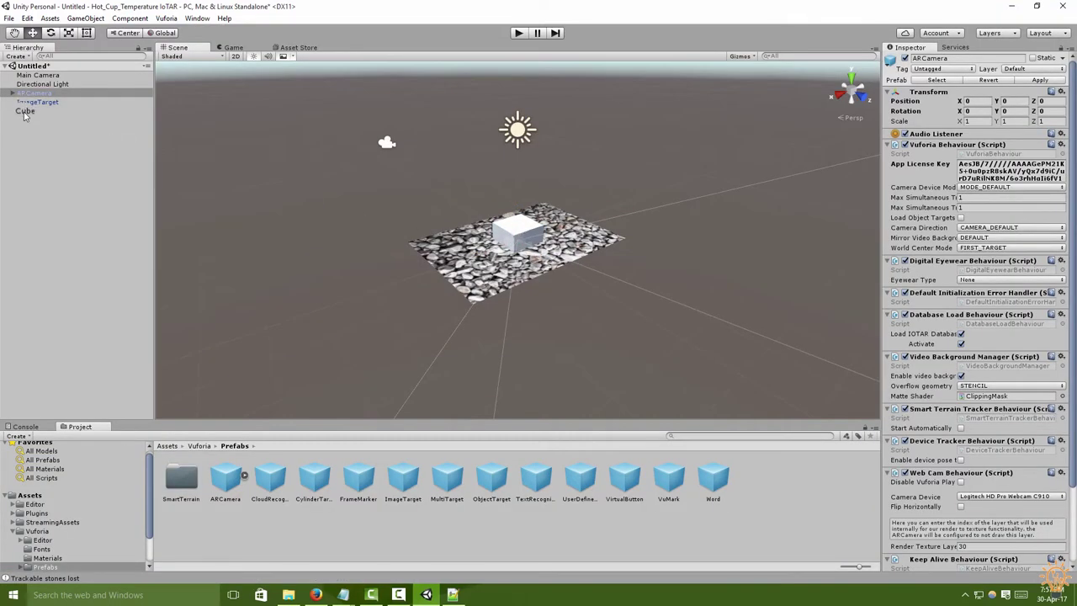
Delete the test cube from the hierarchy, keeping ARCamera and ImageTarget.
key("Delete")
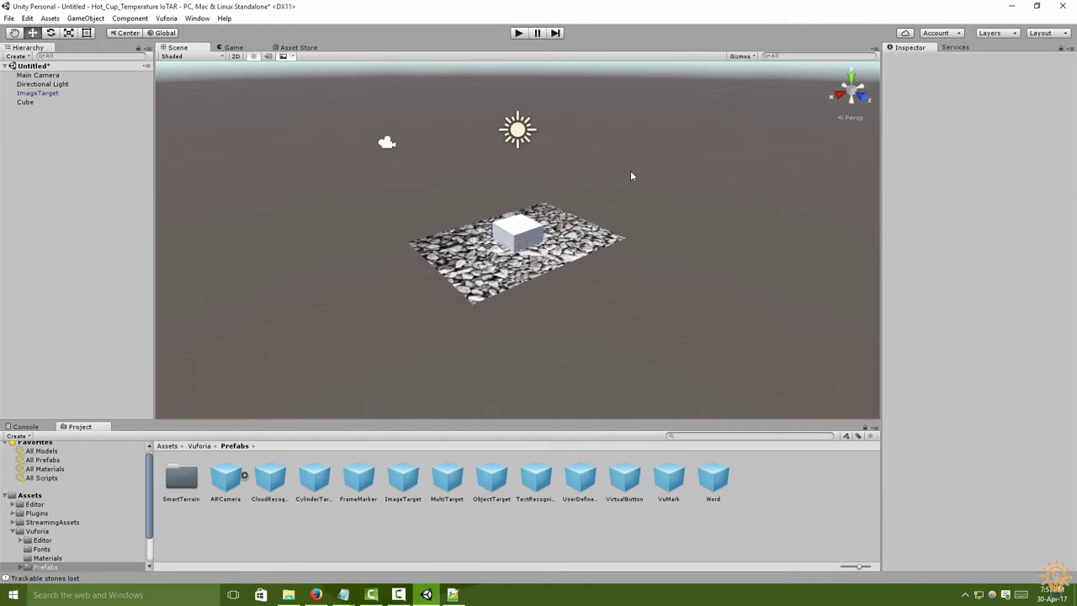
left_click(35, 102)
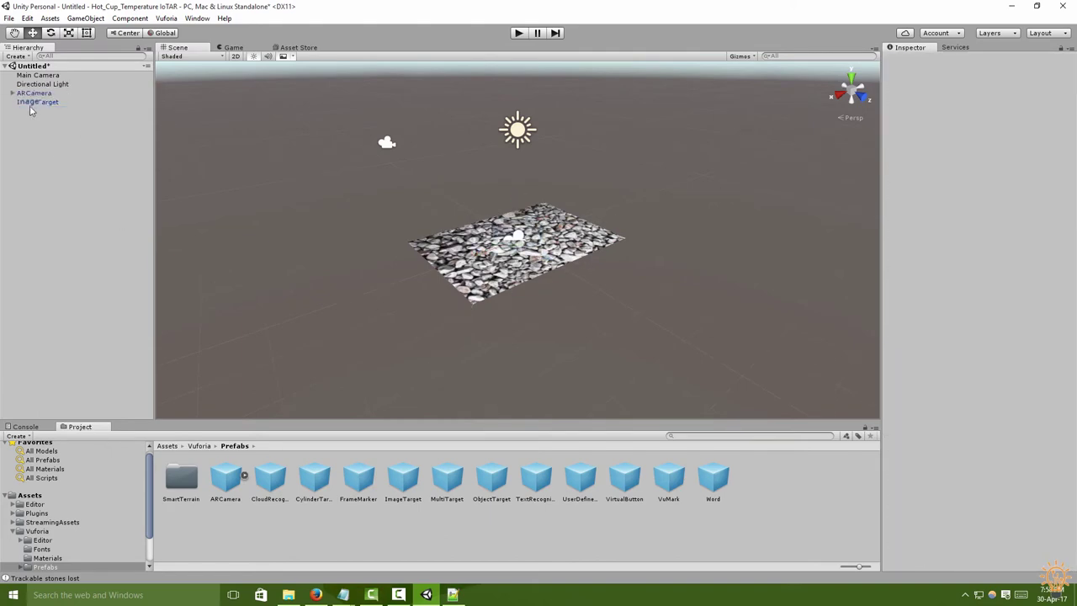
Switch to File Explorer and add Mug N191009.3DS from Lab_8_Hot_Drink_Sensor's 3DModel folder to the Unity project's Assets.
left_click(288, 595)
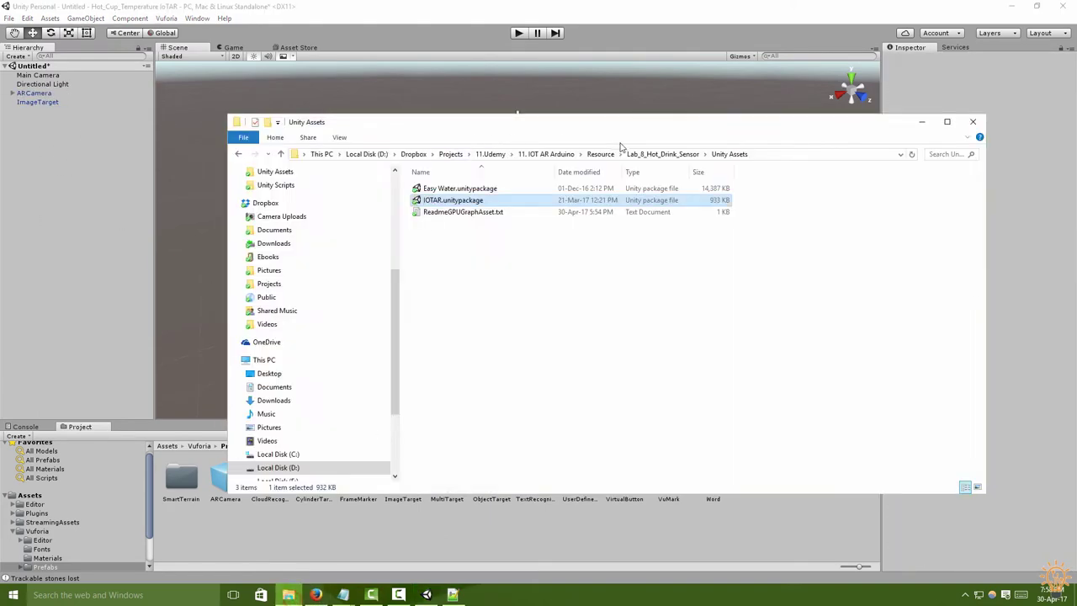
left_click(670, 157)
double_click(431, 189)
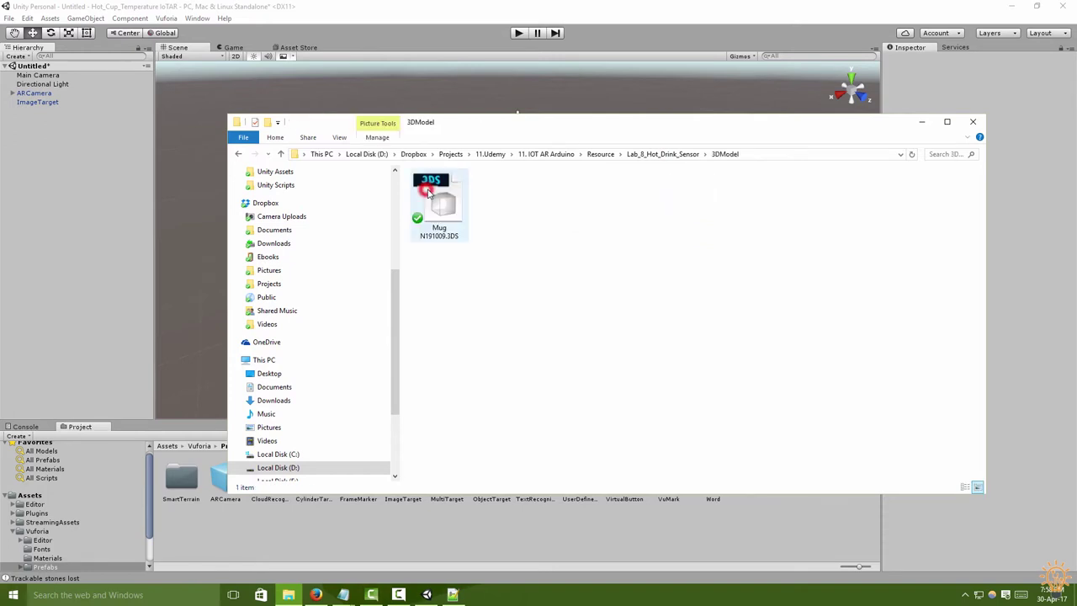
left_click_drag(443, 209, 39, 496)
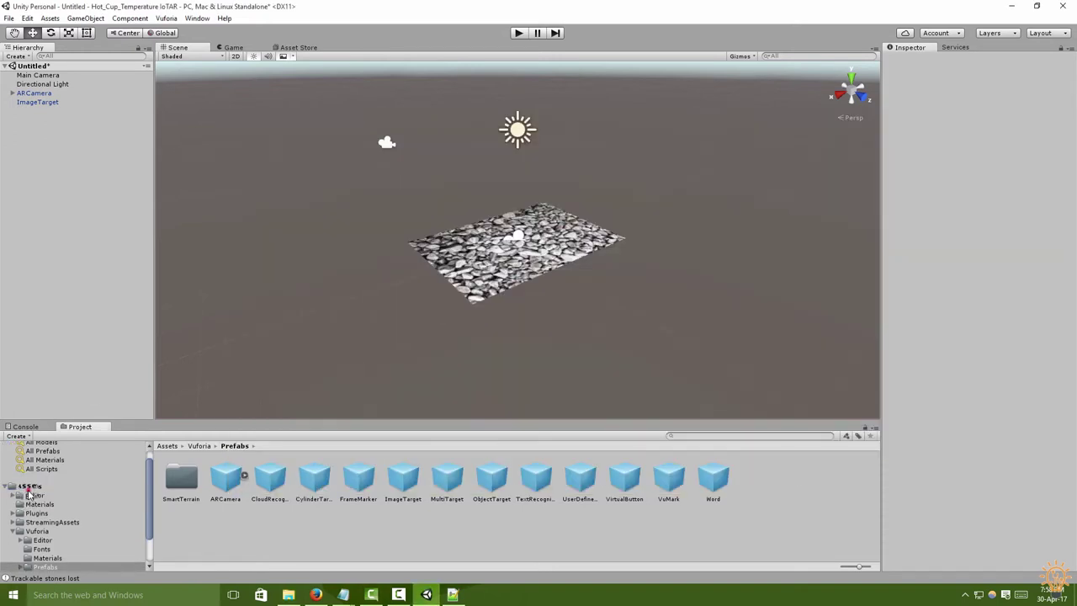
Place the Mug N191009 model from Assets into the scene over the stones target and bring it into view.
left_click(30, 488)
left_click_drag(488, 477, 528, 242)
key("f")
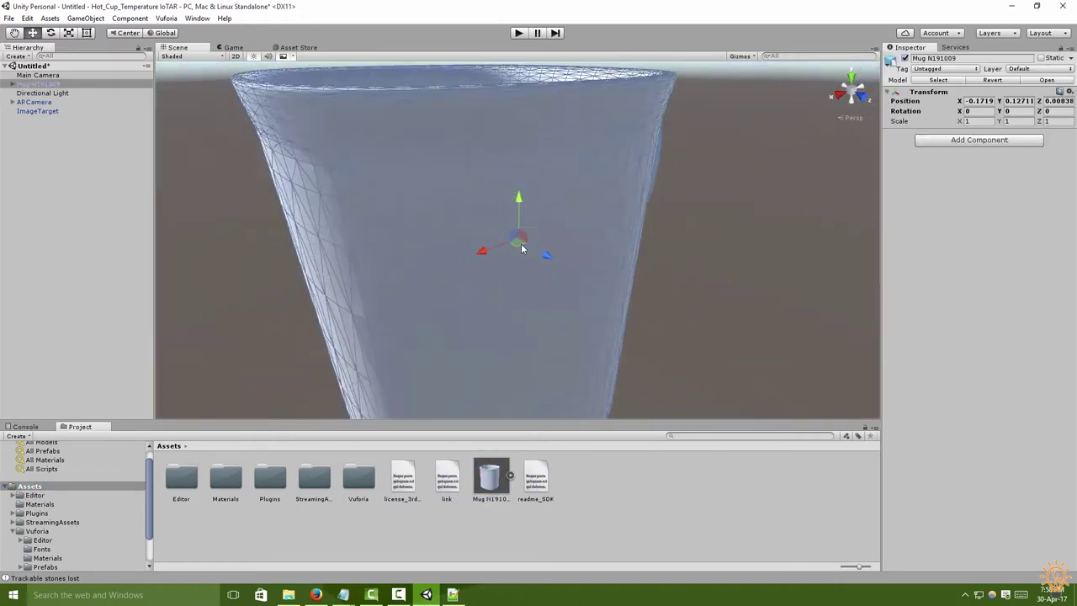
left_click(538, 257)
scroll(518, 189, "up", 5)
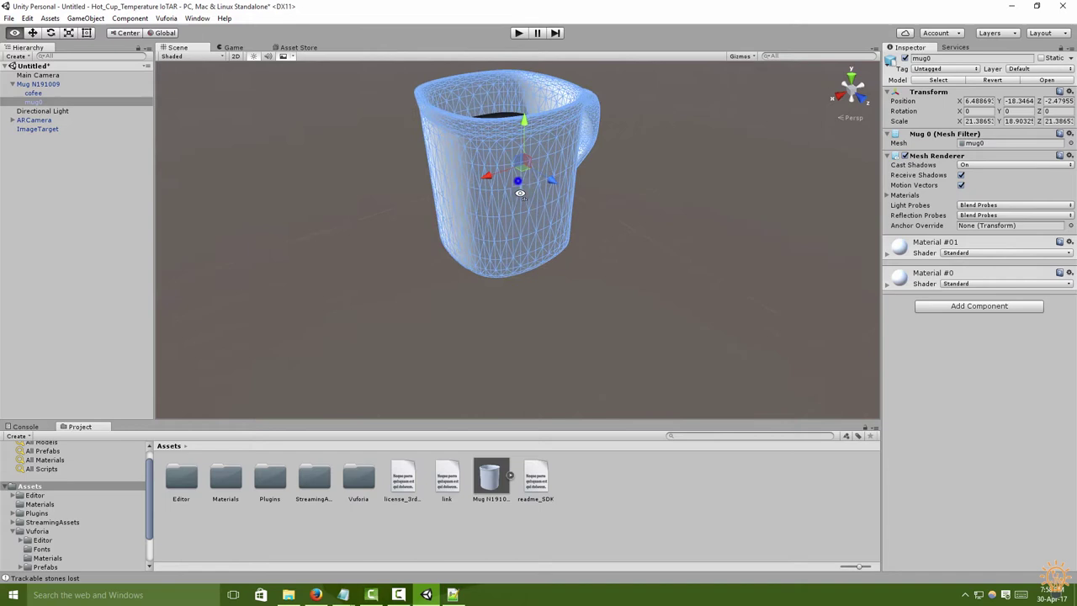
left_click(567, 193)
left_click(525, 177)
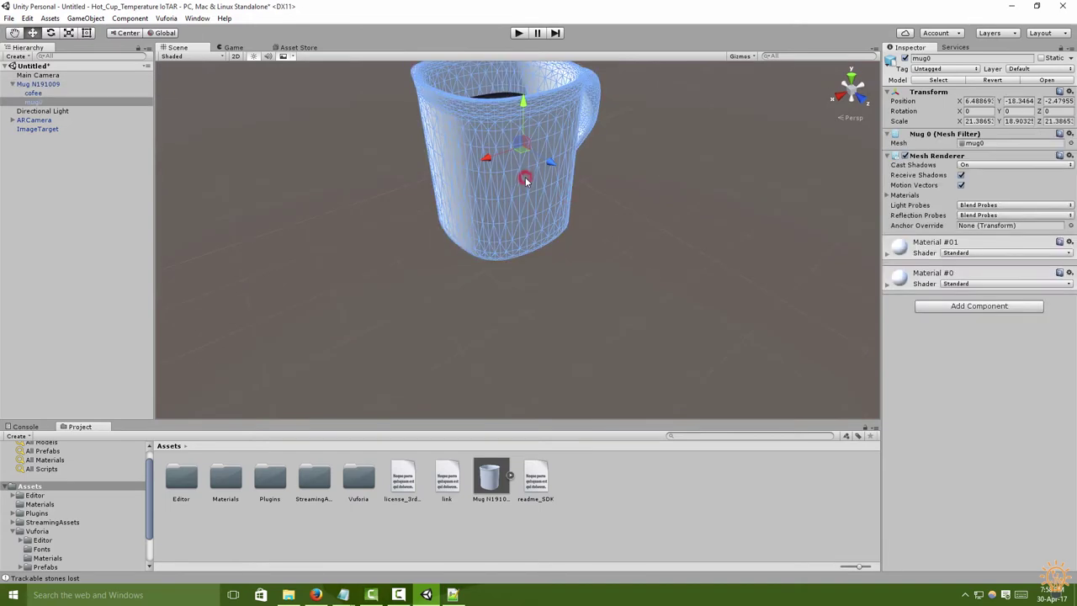
Try scaling the whole mug model down freehand along its three axes.
left_click(34, 84)
left_click(86, 32)
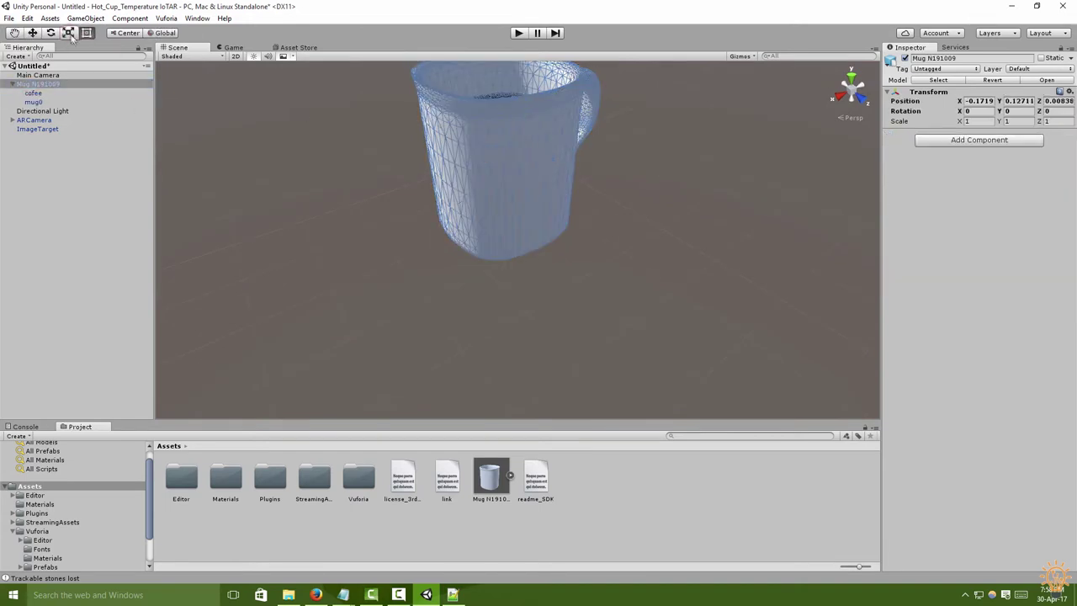
left_click(69, 33)
left_click_drag(485, 158, 505, 153)
left_click_drag(550, 162, 537, 155)
left_click_drag(523, 101, 523, 134)
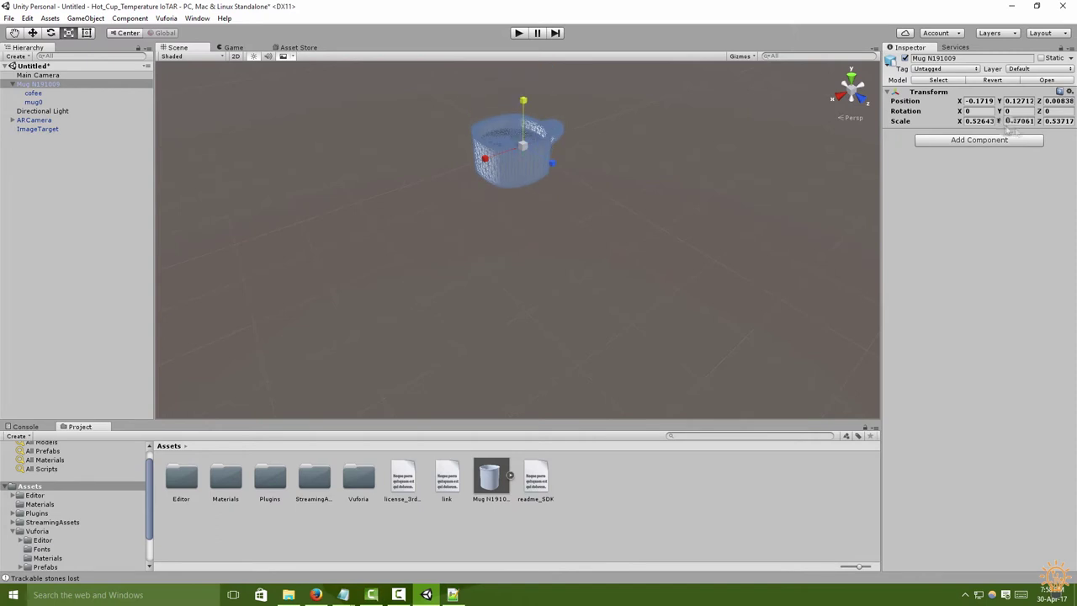
Set the mug's scale to 0.05 on all three axes and its position to 0, 0, 0.
left_click(980, 122)
type("0.05")
left_click(1009, 121)
type("0")
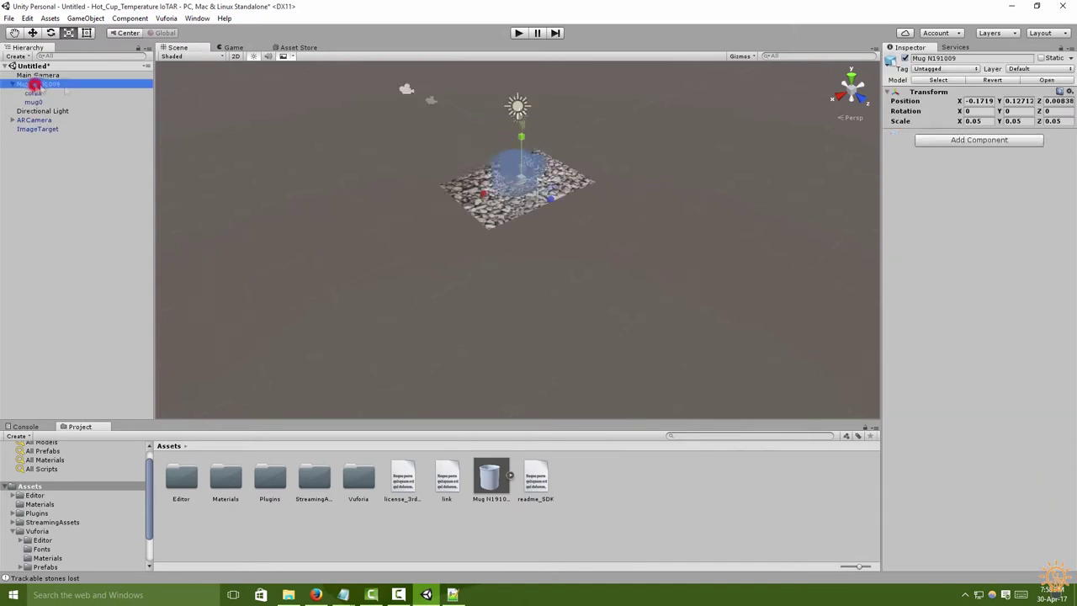
scroll(363, 178, "up", 5)
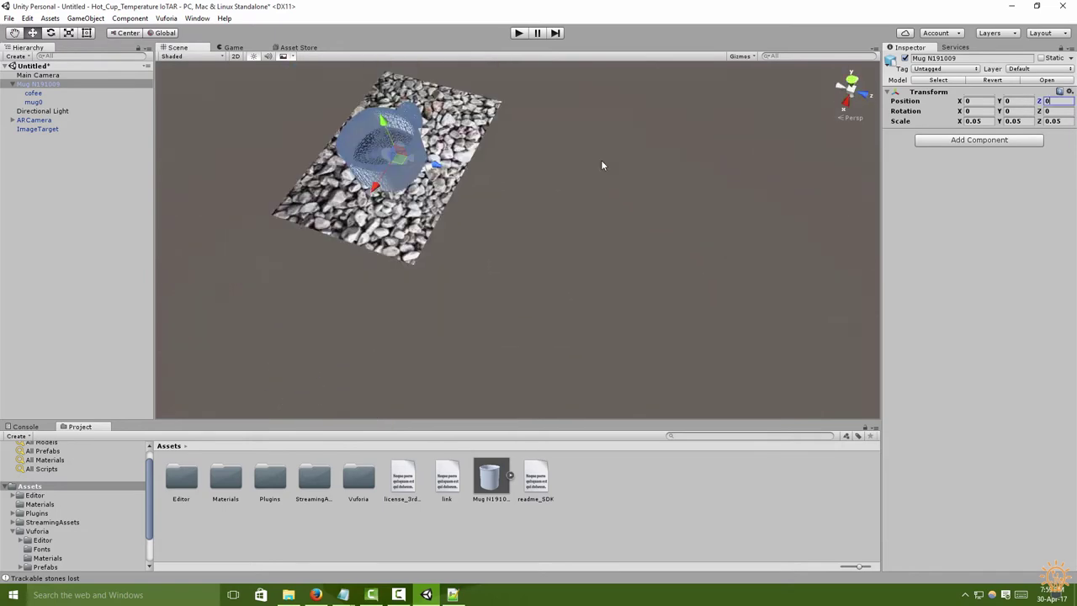
left_click(609, 161)
Move the mug to about X -0.29, Y 0.94 so that it stands centred on the stones target.
left_click(382, 135)
left_click_drag(383, 135, 365, 89)
key("ctrl+z")
left_click(376, 143)
left_click(496, 230)
left_click_drag(496, 230, 581, 180, "alt")
middle_click_drag(581, 180, 618, 337)
left_click(534, 298)
left_click_drag(503, 302, 512, 302)
left_click(462, 260)
left_click_drag(462, 260, 476, 401, "alt")
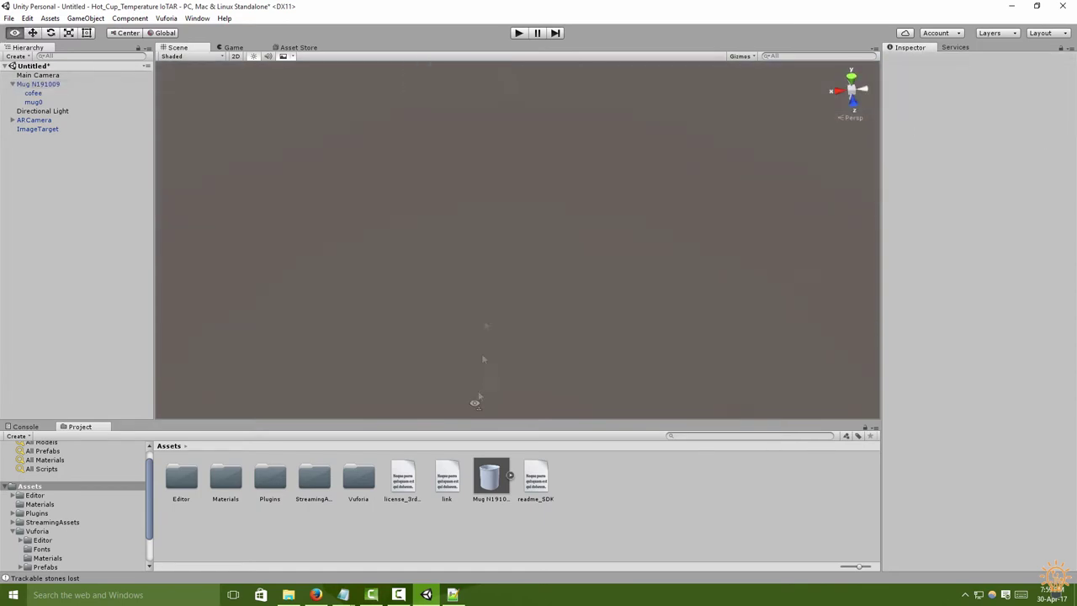
Check the albedo colour values of the material on the mug's cofee object.
double_click(56, 83)
left_click(689, 201)
left_click(488, 218)
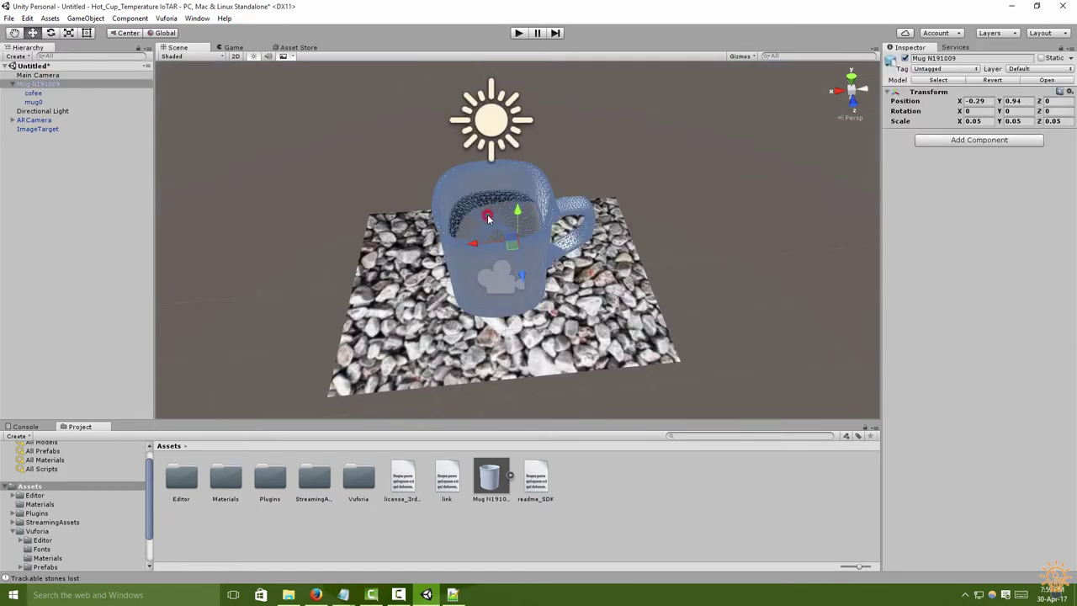
left_click(36, 94)
left_click(887, 253)
left_click(967, 252)
left_click(969, 292)
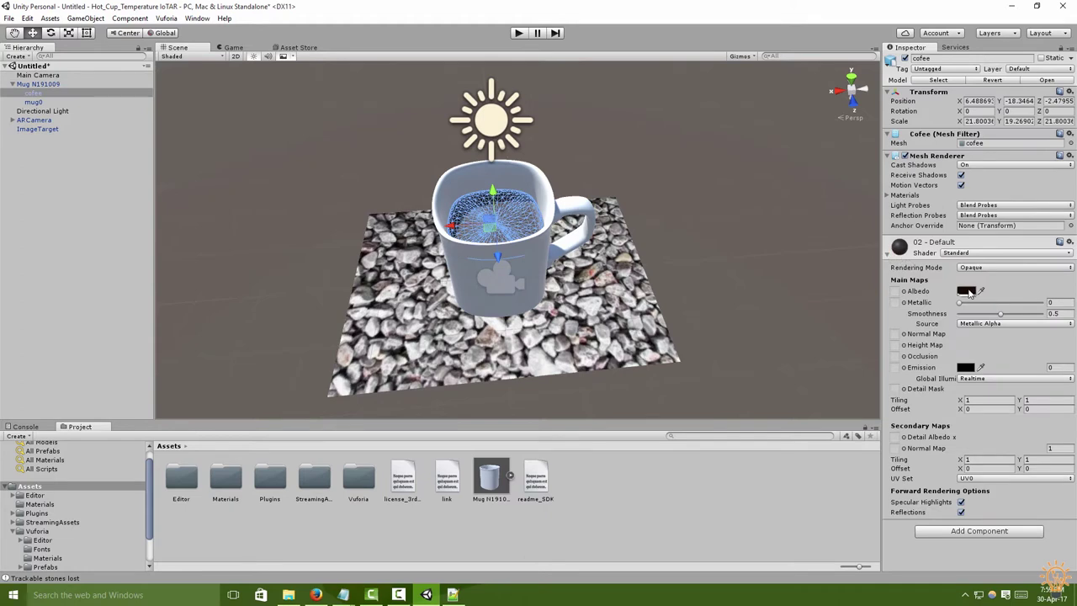
left_click(967, 291)
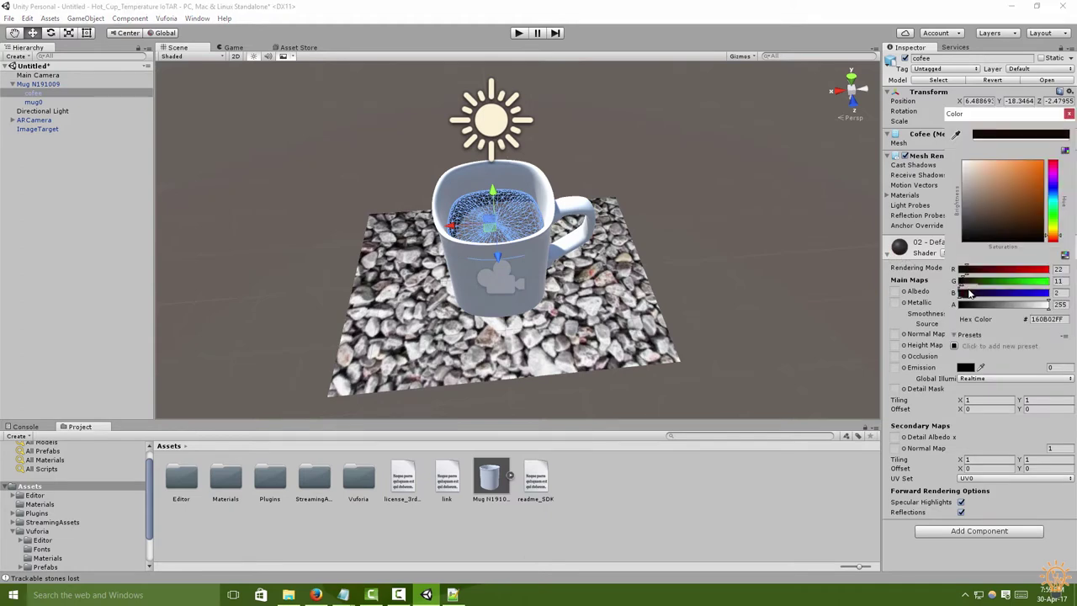
left_click(1011, 360)
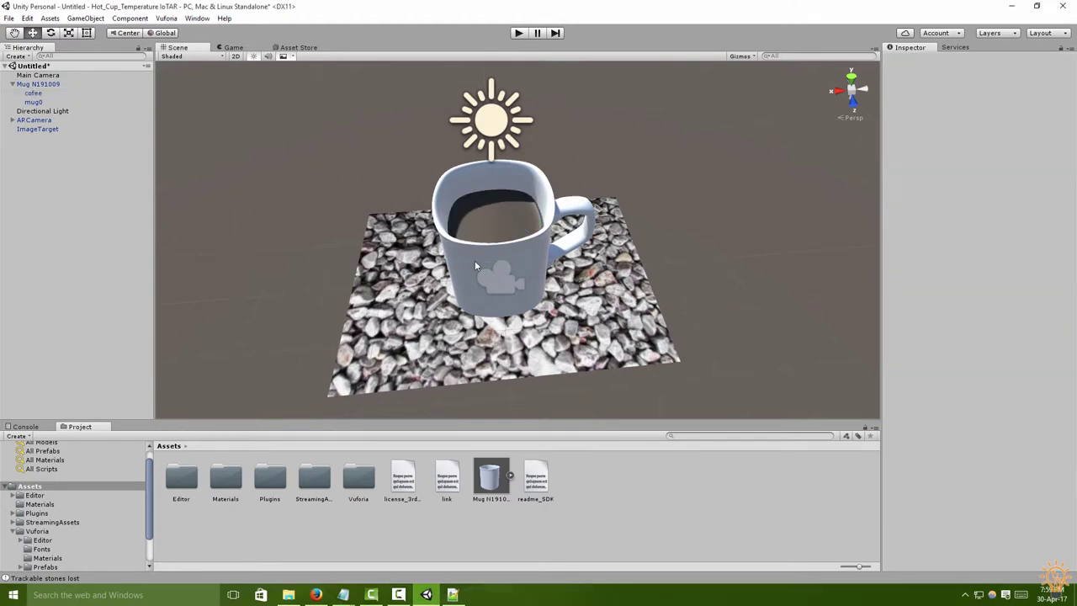
Switch to File Explorer and import Easy Water.unitypackage from Lab_8_Hot_Drink_Sensor's Unity Assets folder into the Unity project.
key("alt+Tab")
left_click(644, 153)
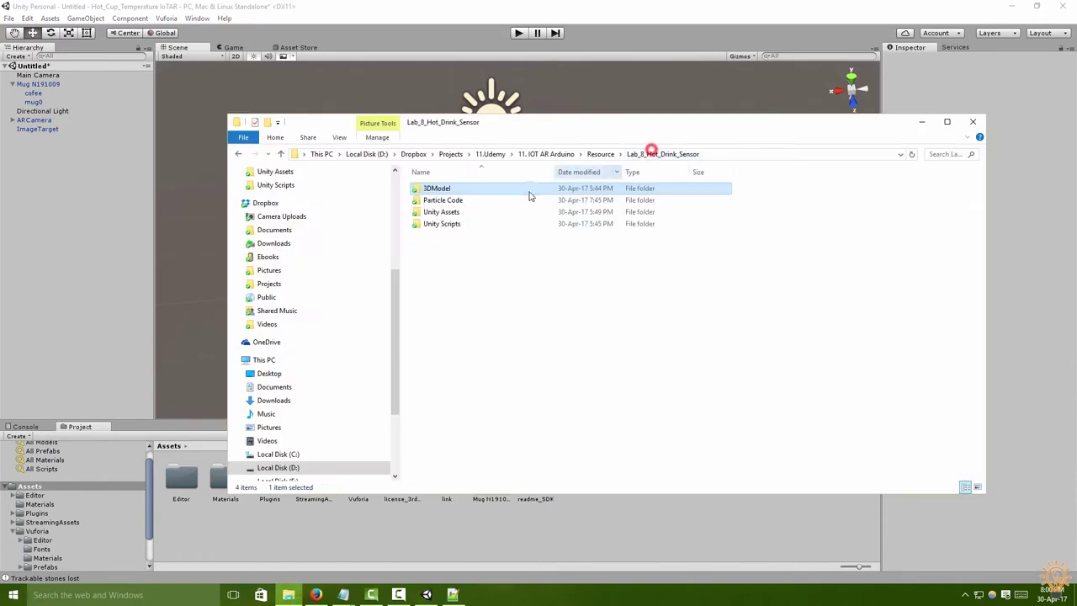
left_click(445, 214)
double_click(445, 213)
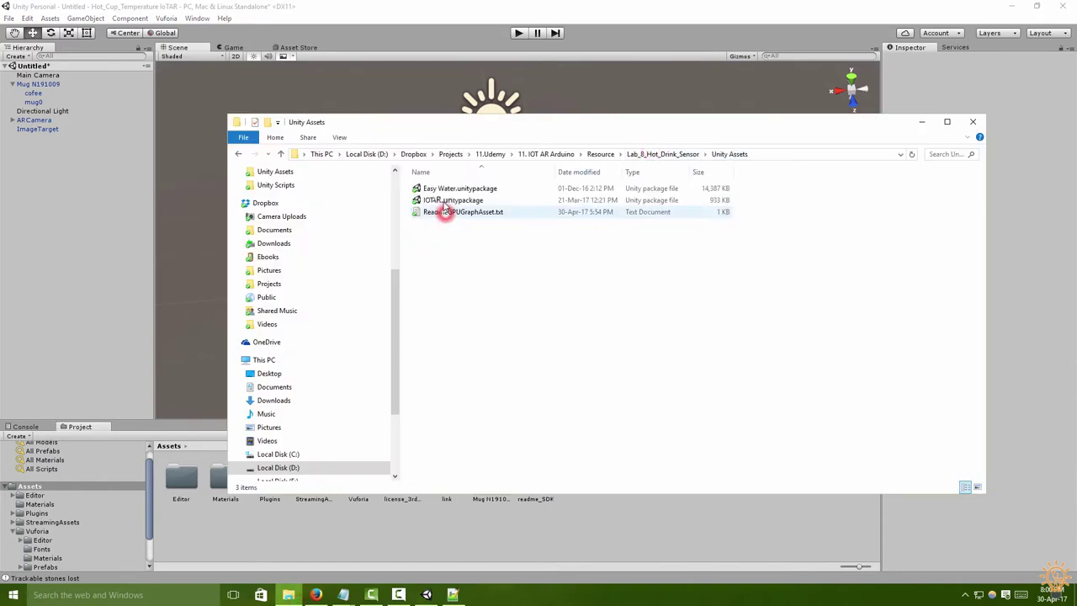
double_click(447, 214)
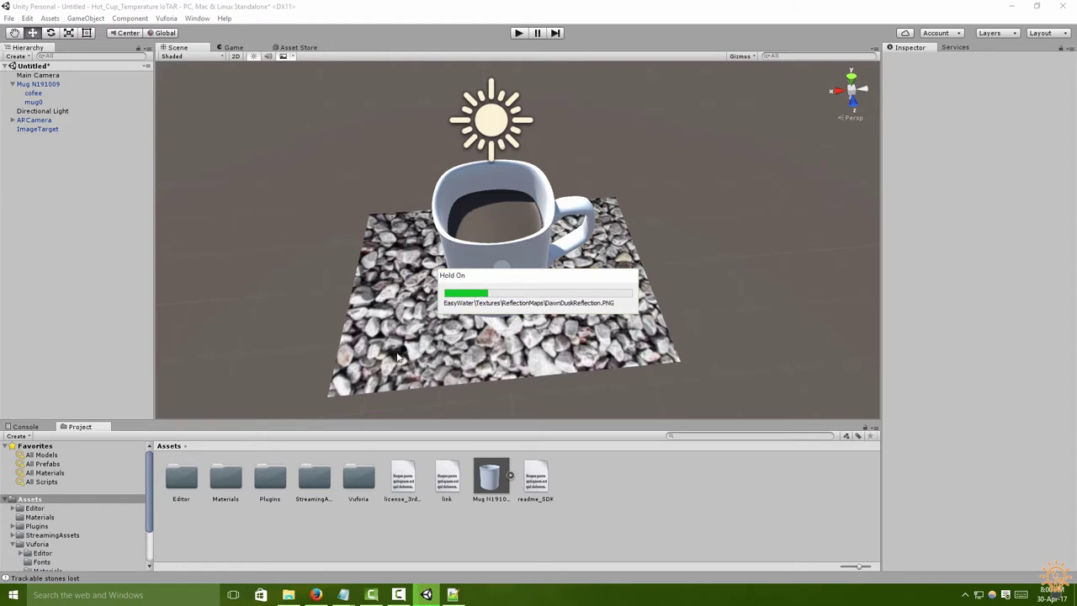
Apply the EasyWater material from the EasyWater folder to the coffee surface inside the mug.
left_click(38, 509)
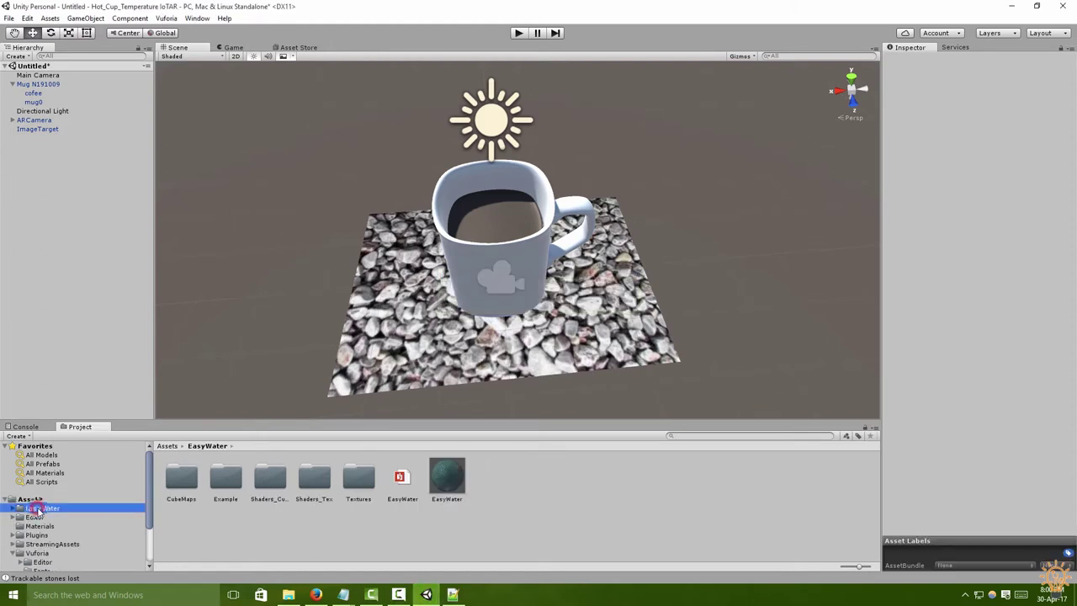
left_click_drag(445, 484, 480, 227)
left_click(503, 219)
Set the EasyWater material colour on the cofee object to red 22, green 11, blue 0.
left_click(40, 100)
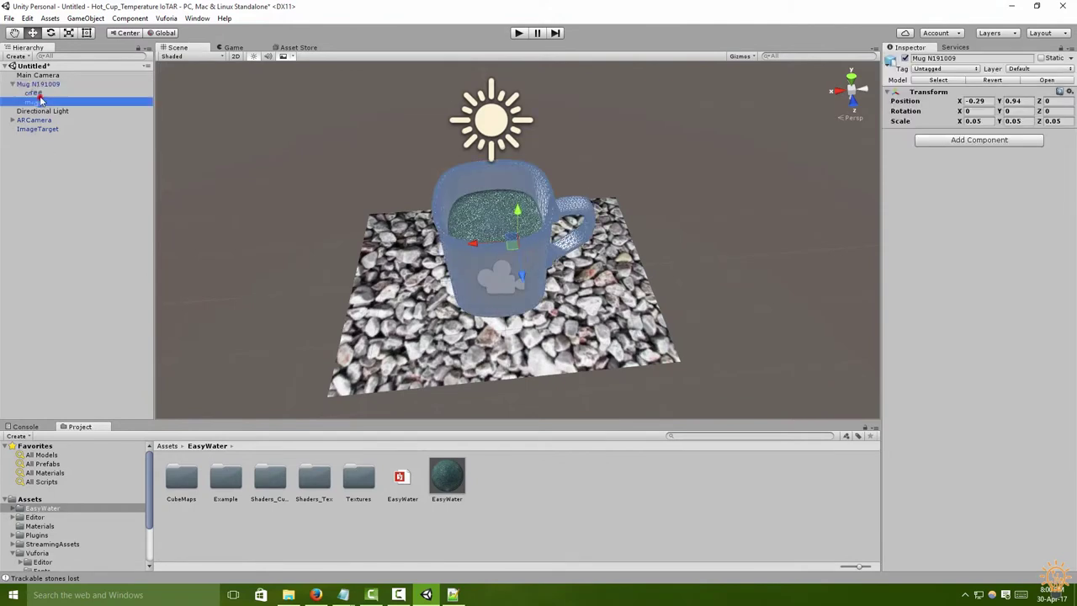
left_click(34, 92)
left_click(1048, 268)
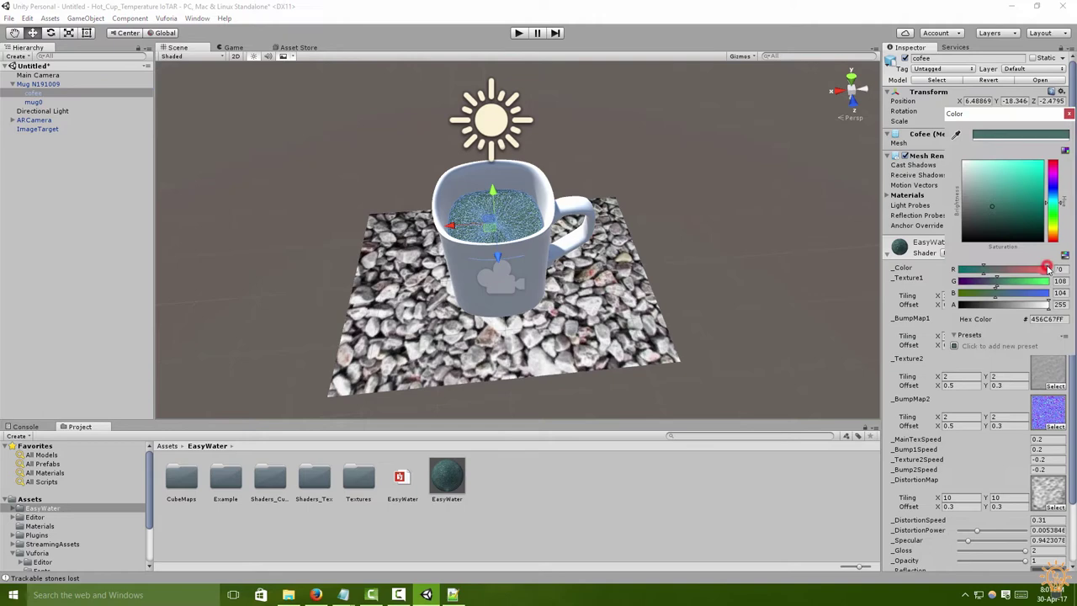
left_click(1059, 269)
type("22")
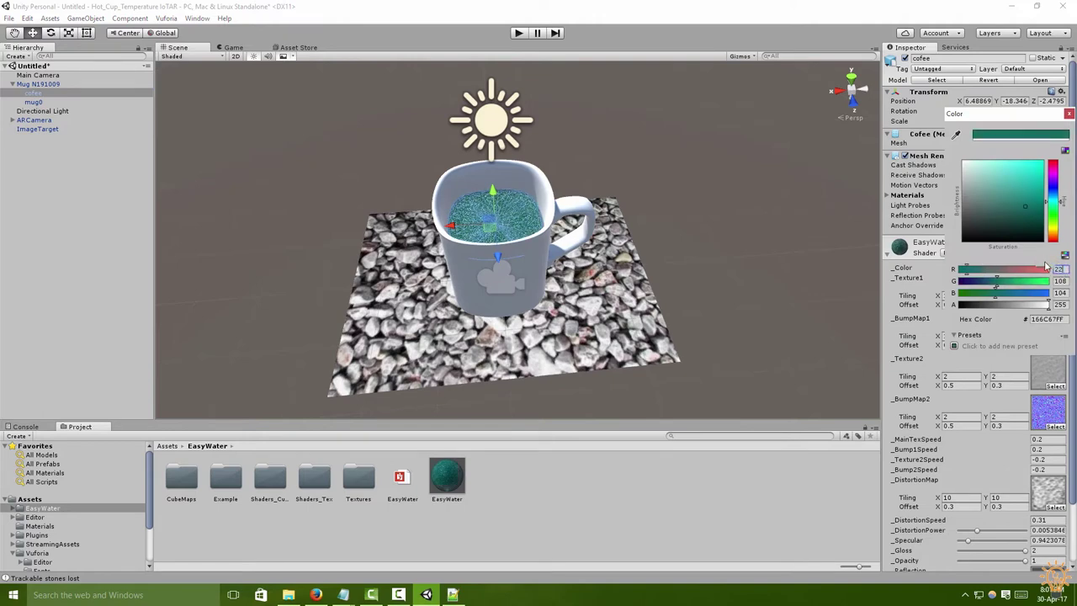
left_click(1058, 281)
type("11")
left_click(1059, 292)
type("0")
left_click(657, 270)
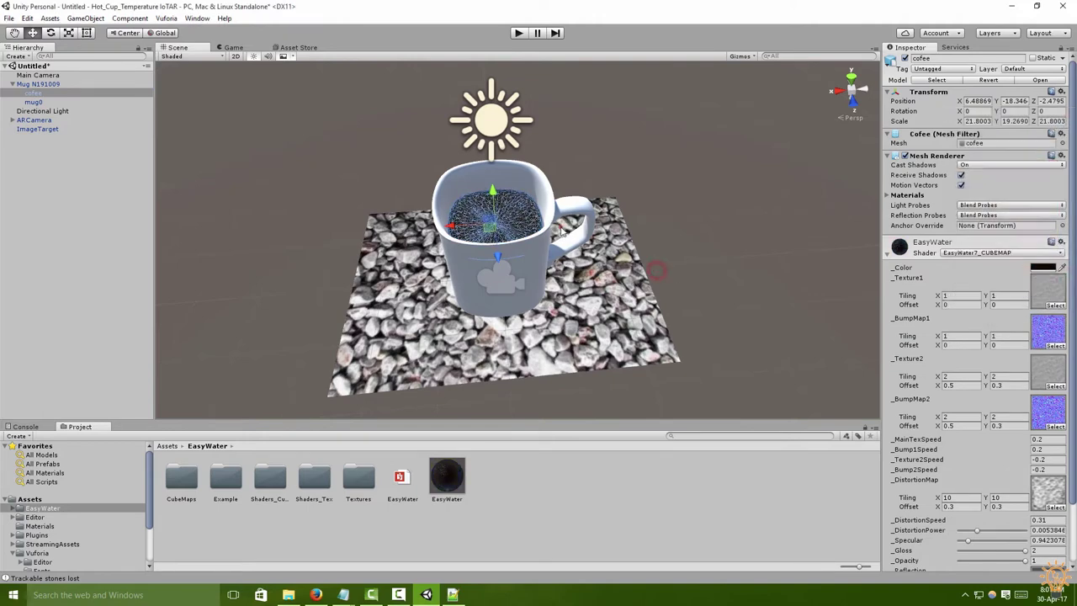
Examine the coffee surface inside the mug up close and from another angle.
left_click(562, 228)
scroll(514, 222, "up", 10)
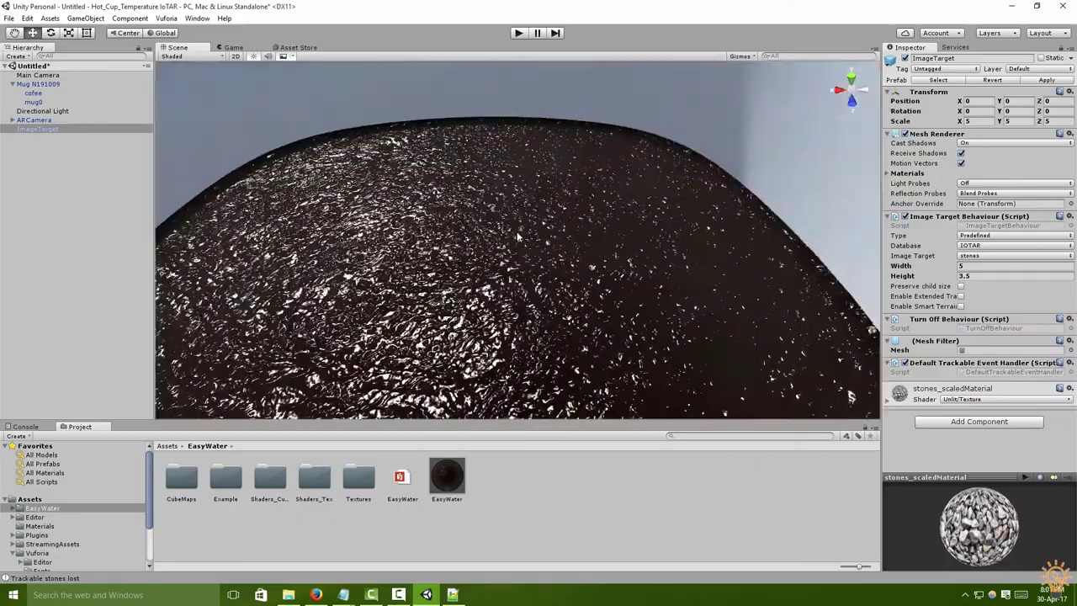
left_click_drag(543, 290, 605, 315, "alt")
scroll(543, 298, "down", 10)
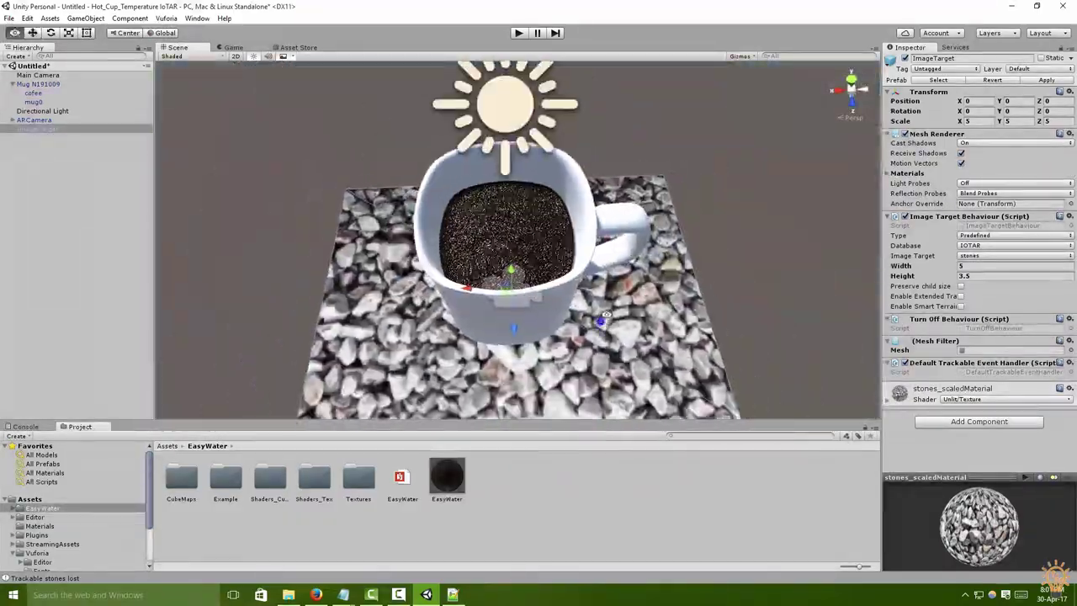
Run the scene to check the coffee mug on the stones image target through the webcam, and stop it.
right_click_drag(605, 315, 626, 294)
scroll(631, 337, "down", 4)
middle_click_drag(621, 323, 645, 296)
left_click(712, 294)
left_click(575, 263)
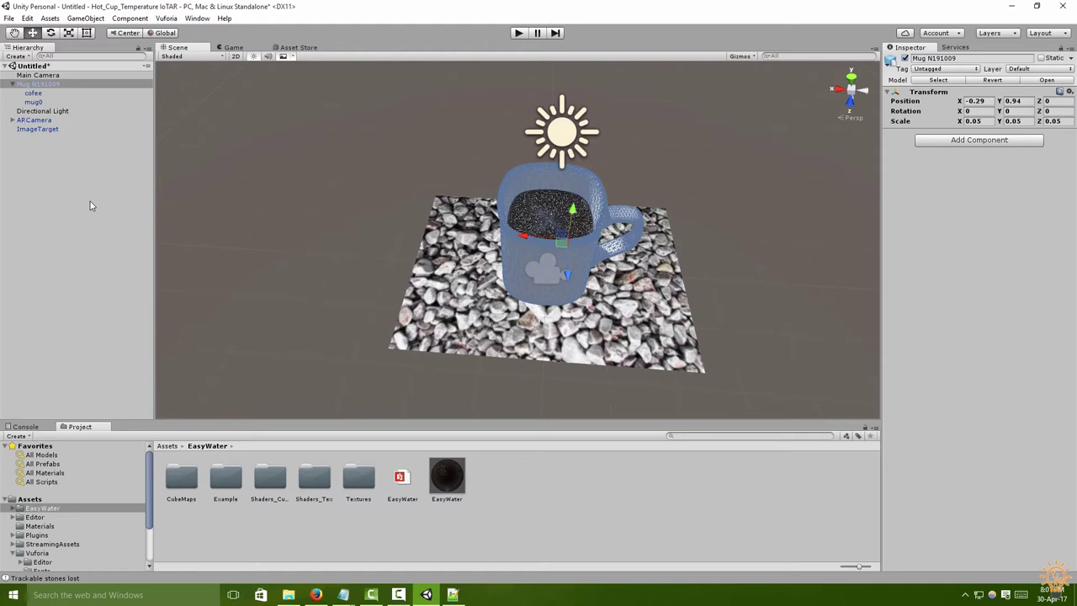
left_click(12, 85)
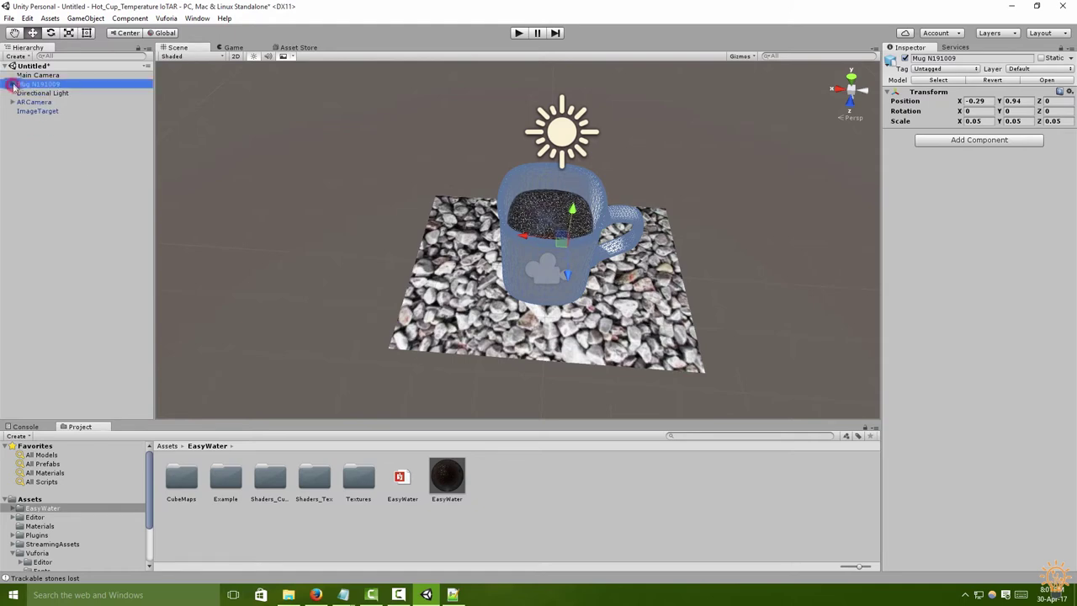
left_click(518, 33)
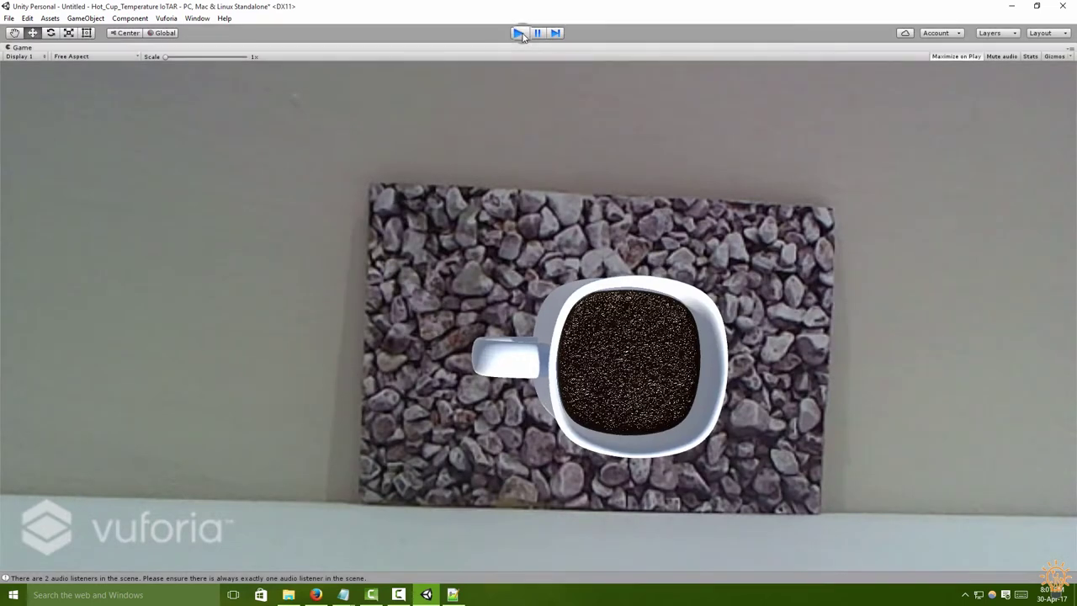
left_click(519, 32)
left_click_drag(529, 316, 582, 314, "alt")
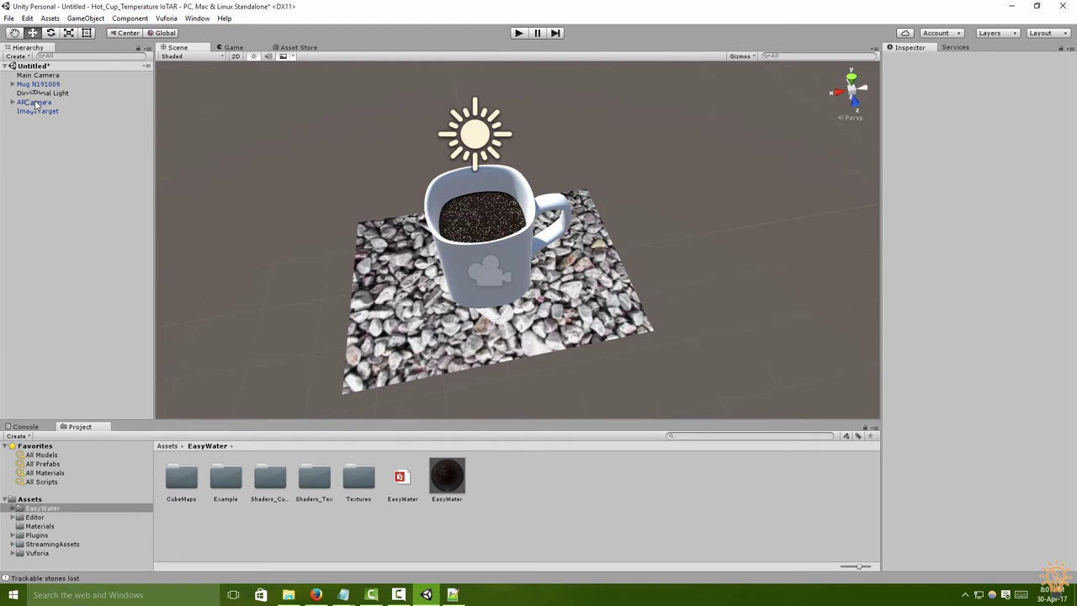
Search the Asset Store for GPU Graph and open the asset's page.
left_click(293, 48)
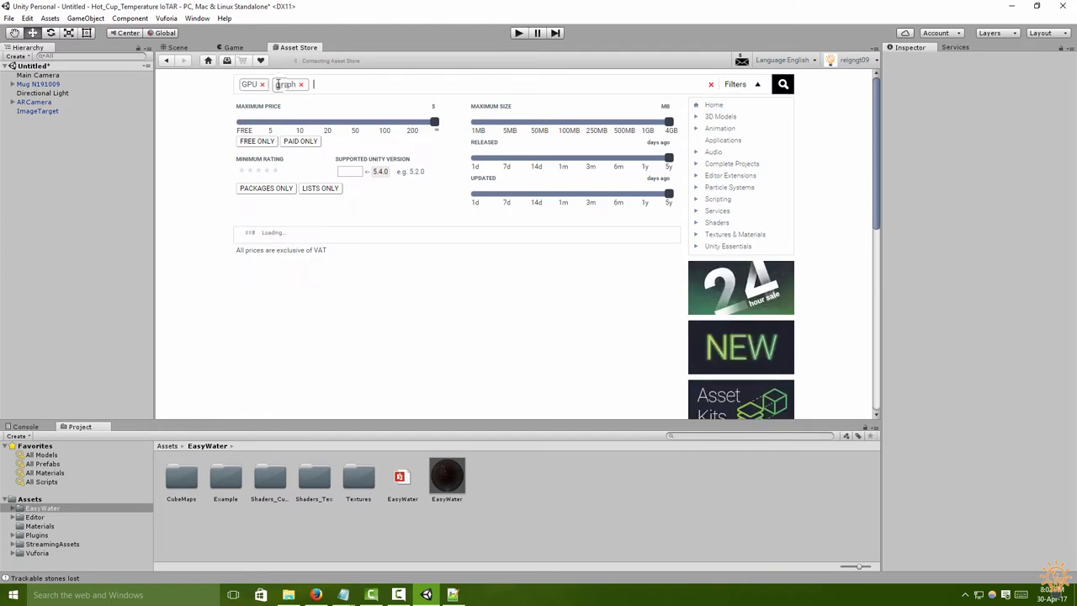
left_click(305, 267)
left_click(305, 270)
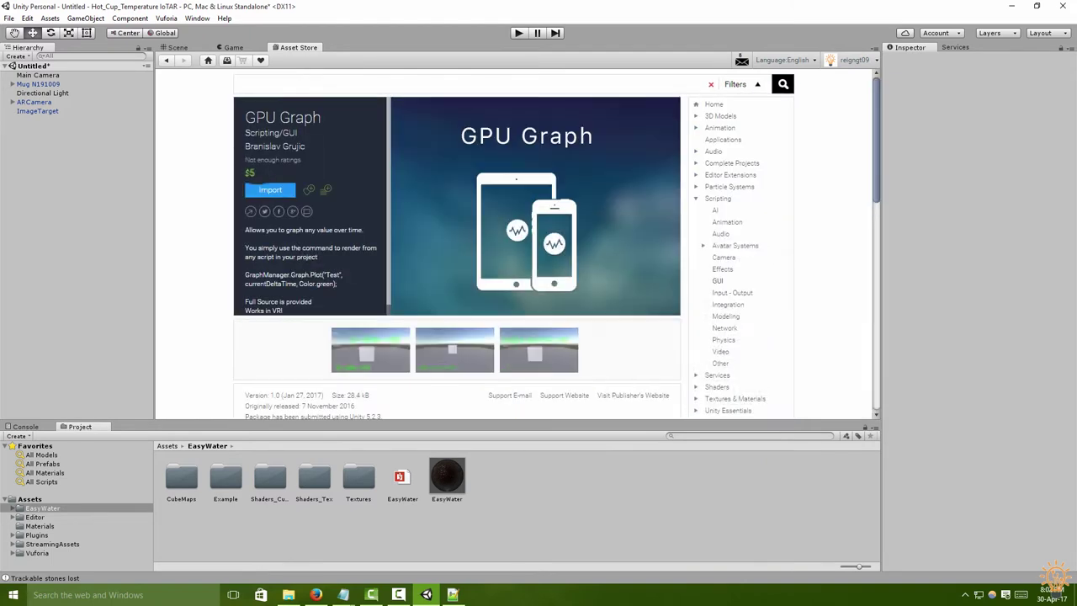
Read the GPU Graph requirement and store link in ReadmeGPUGraphAsset.txt from the Unity Assets folder, and return to Unity.
left_click(288, 594)
double_click(429, 214)
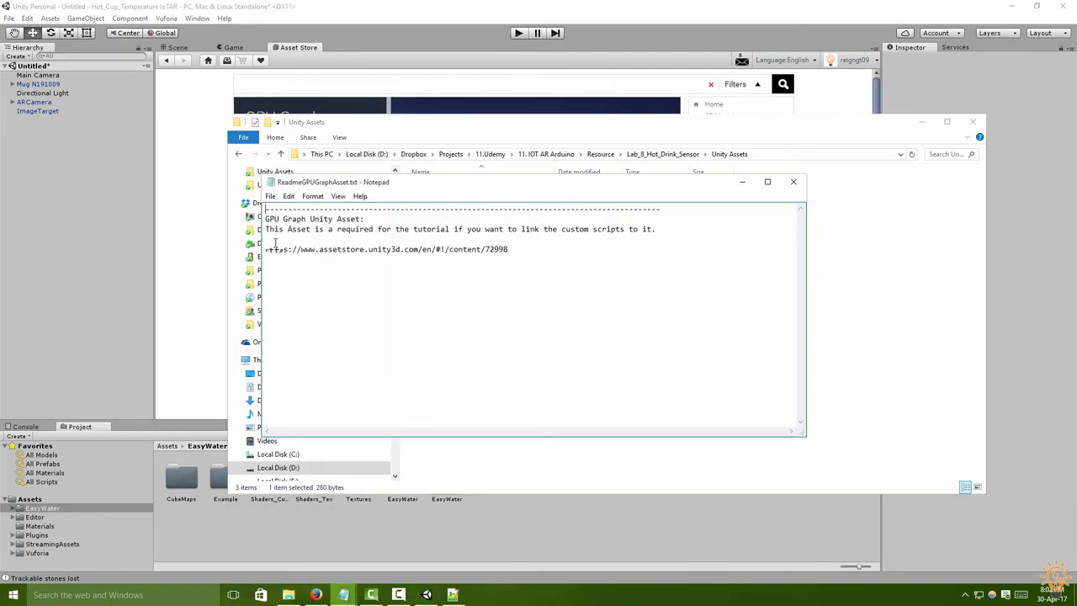
left_click_drag(269, 219, 473, 249)
left_click(554, 254)
left_click(791, 183)
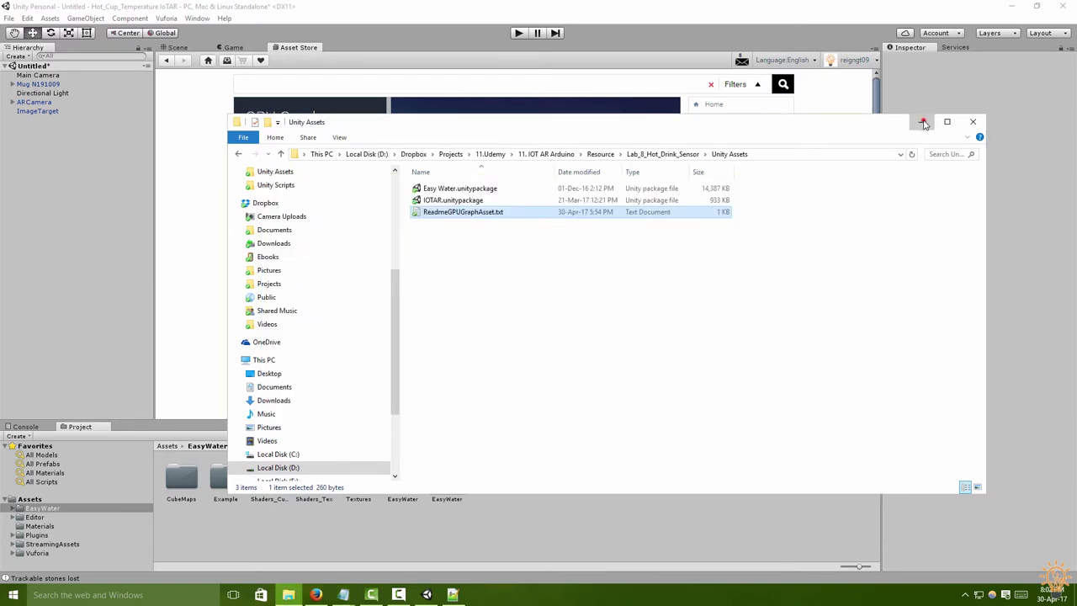
left_click(923, 123)
Import all files of the GPU Graph package into the project and return to the Scene view.
left_click(271, 190)
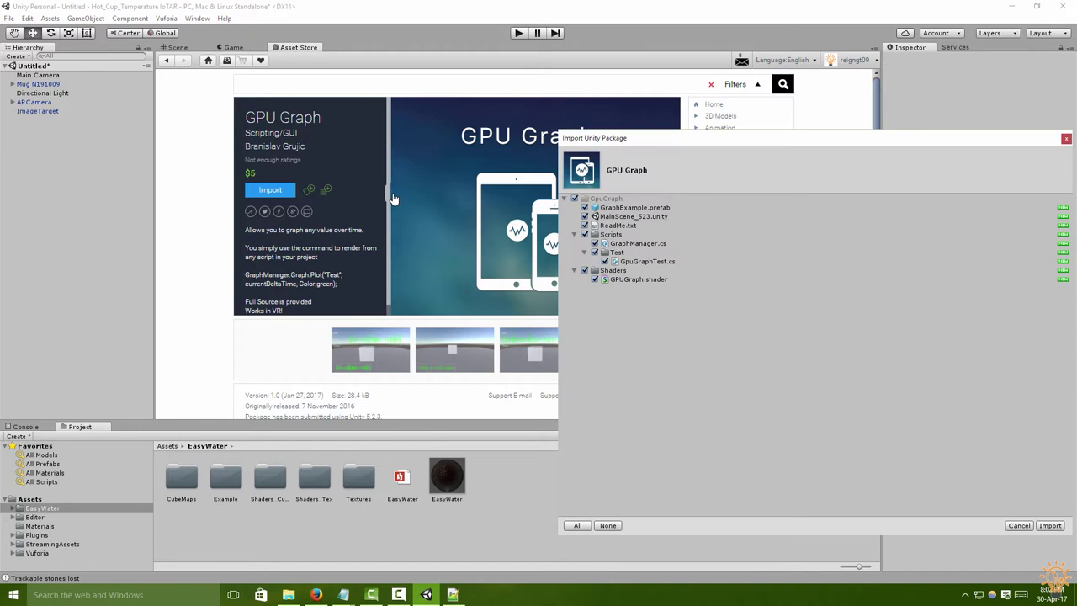
left_click(1049, 525)
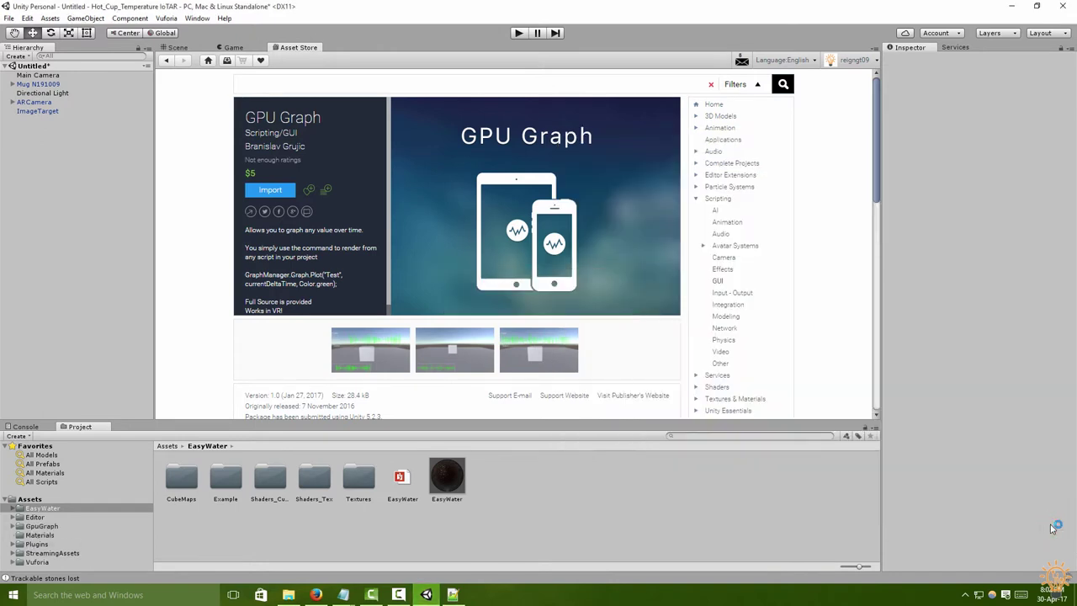
left_click(32, 499)
left_click(178, 48)
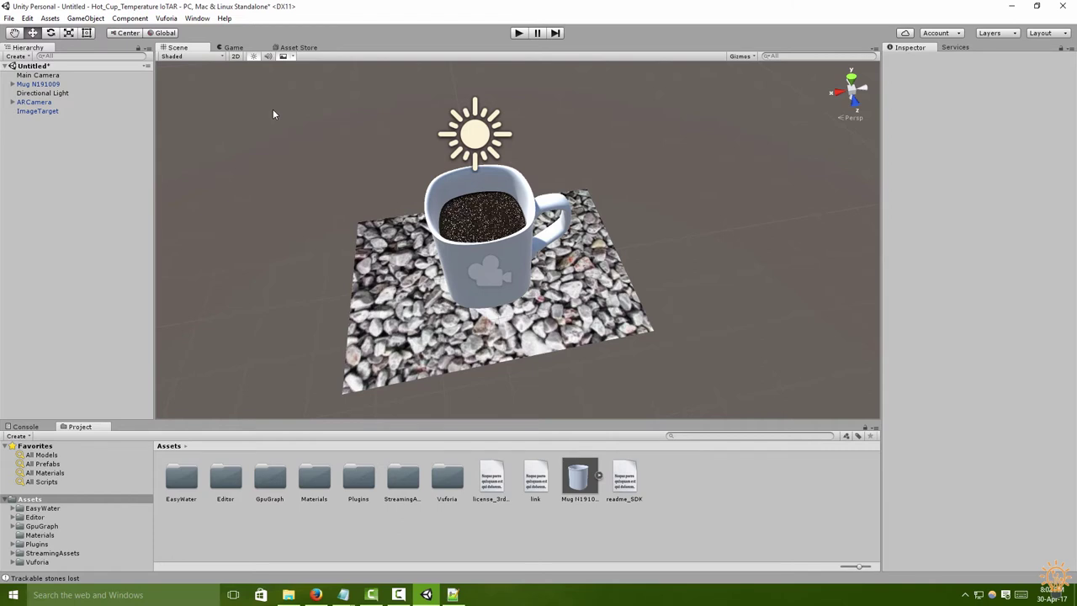
Show the contents of the GpuGraph Scripts folder and delete the Main Camera from the scene.
left_click(49, 526)
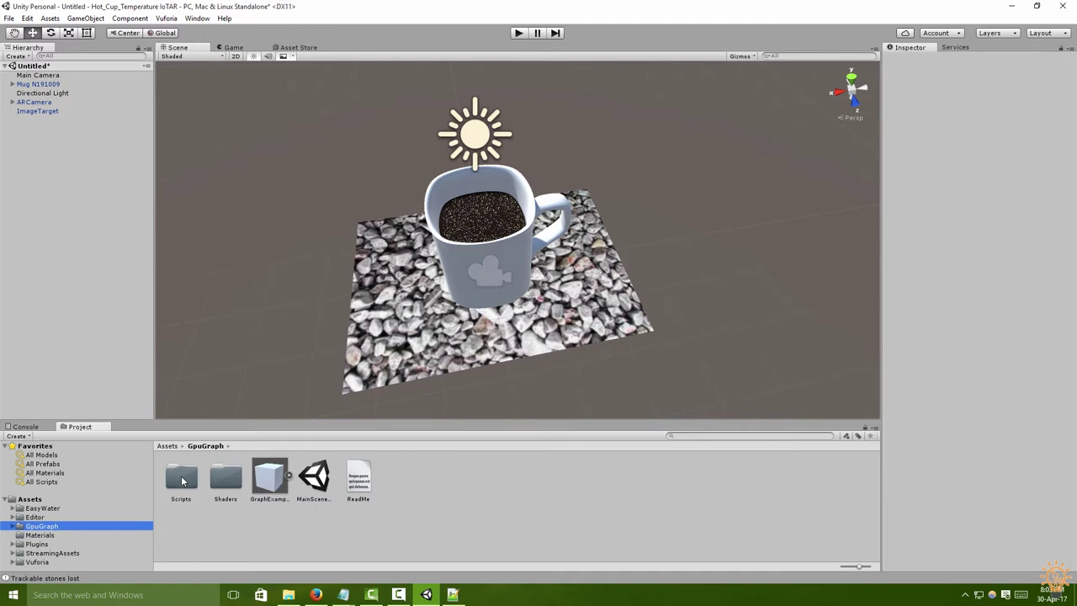
double_click(185, 480)
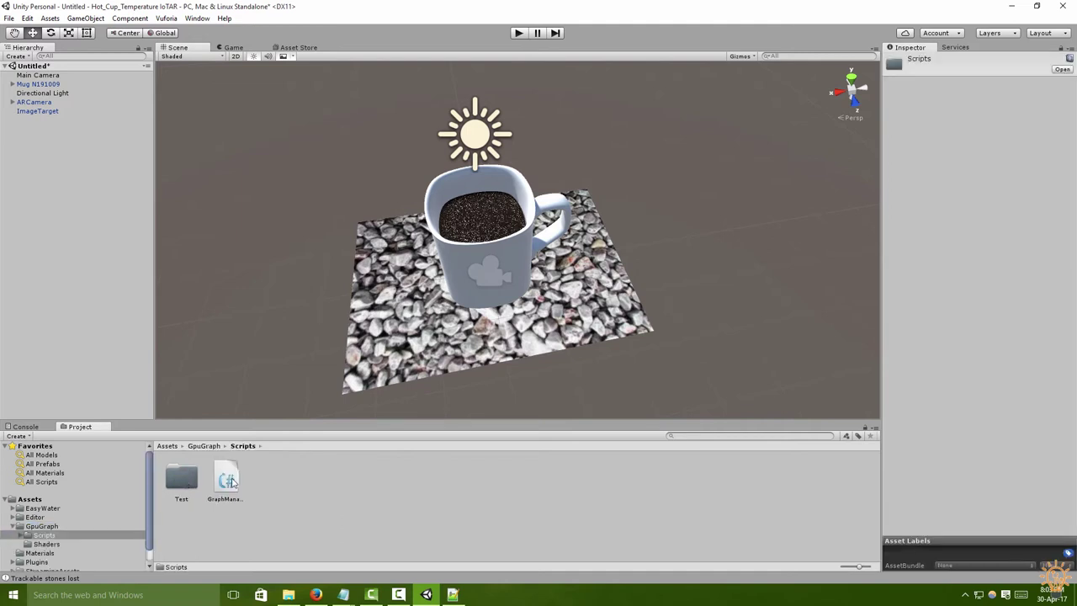
left_click(38, 75)
key("Delete")
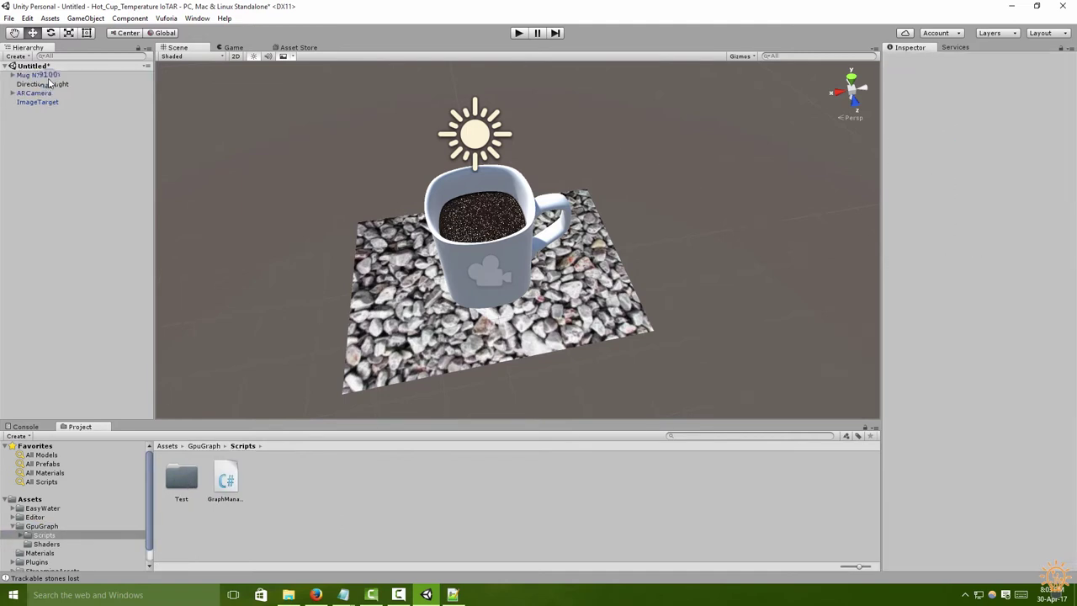
Move ARCamera to the top of the hierarchy and attach the GraphManager script to its child Camera.
left_click_drag(38, 93, 33, 75)
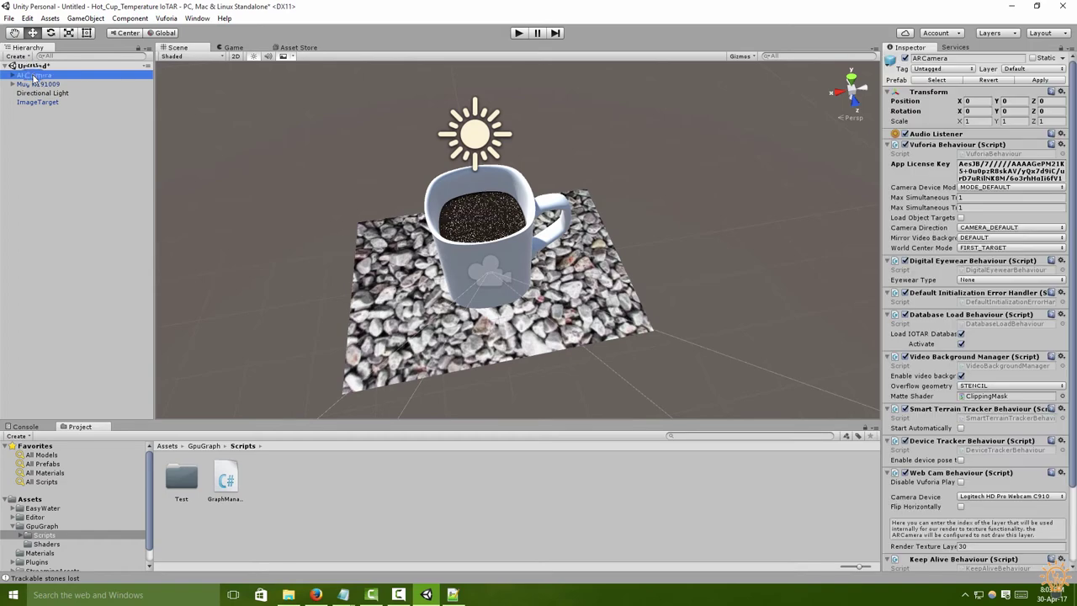
left_click(11, 75)
left_click(35, 84)
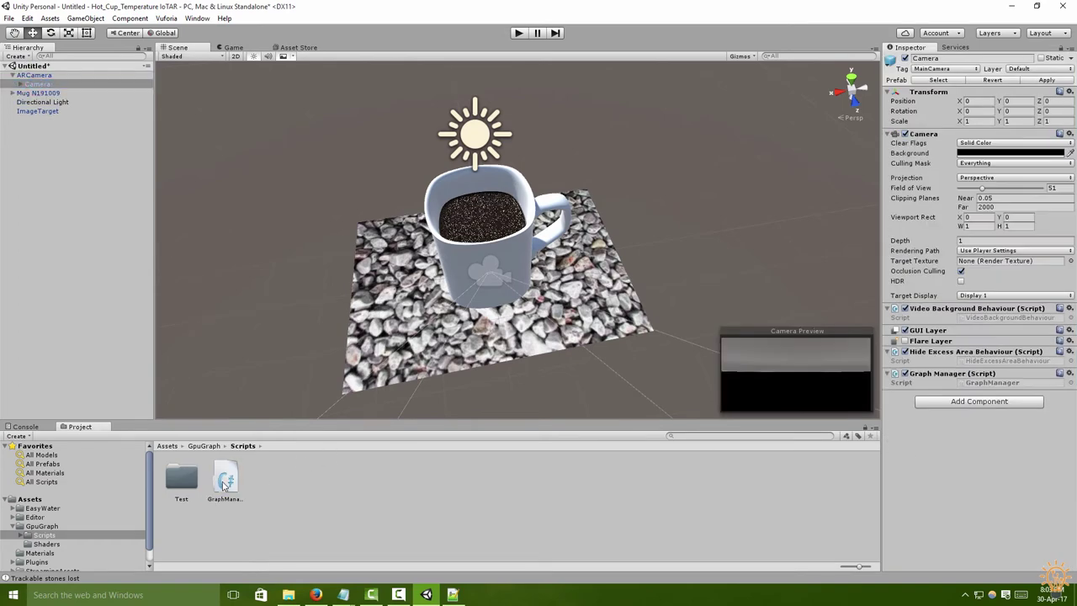
Open the project's GpuGraphTest script, plus the supplied GpuGraphTest.cs from Lab_8_Hot_Drink_Sensor's Unity Scripts folder.
double_click(182, 479)
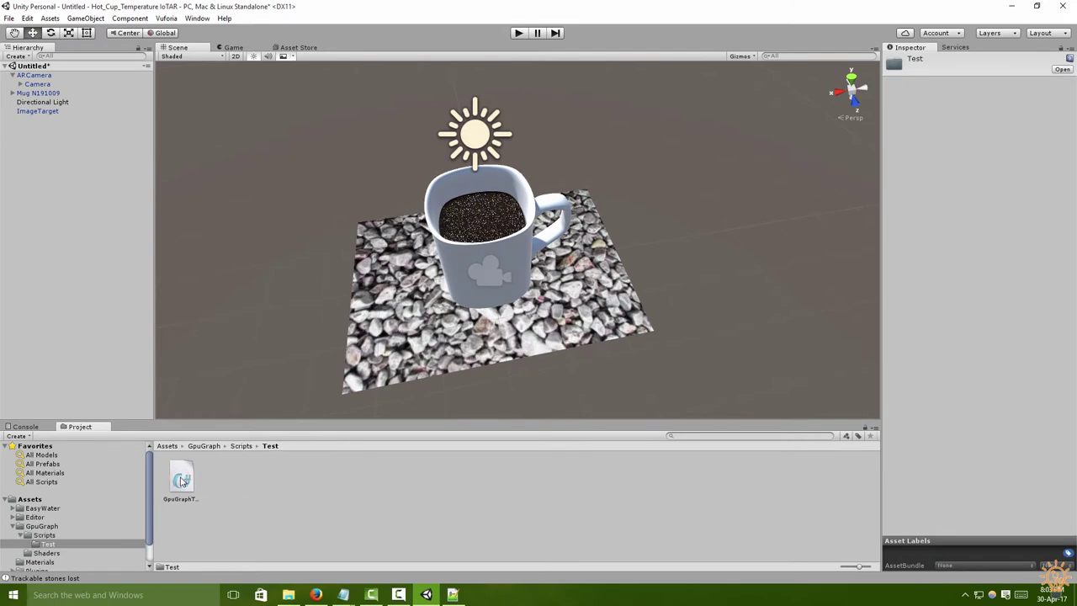
double_click(182, 479)
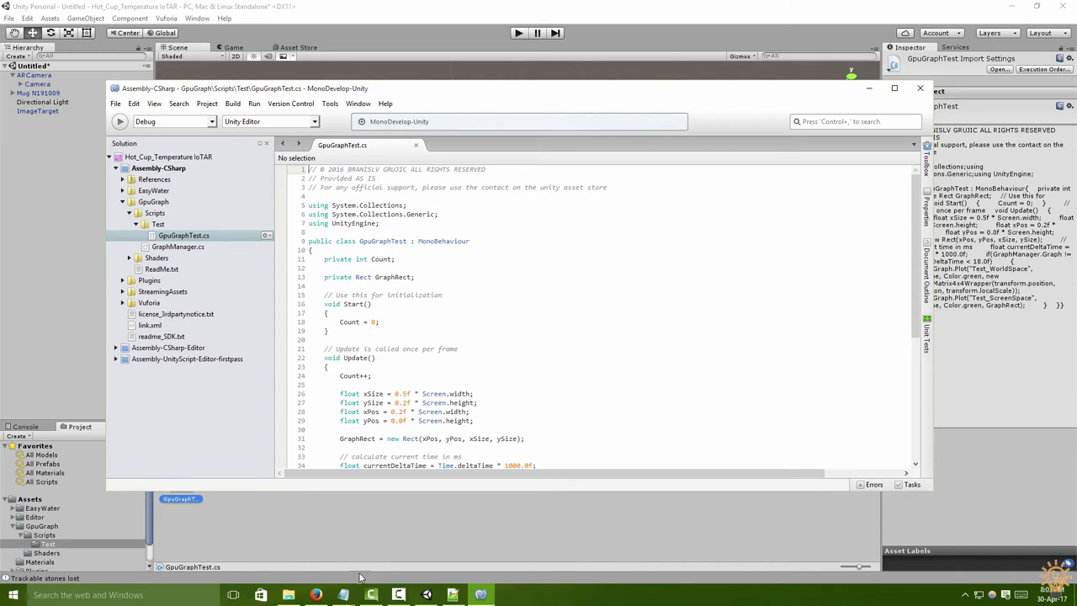
left_click(288, 595)
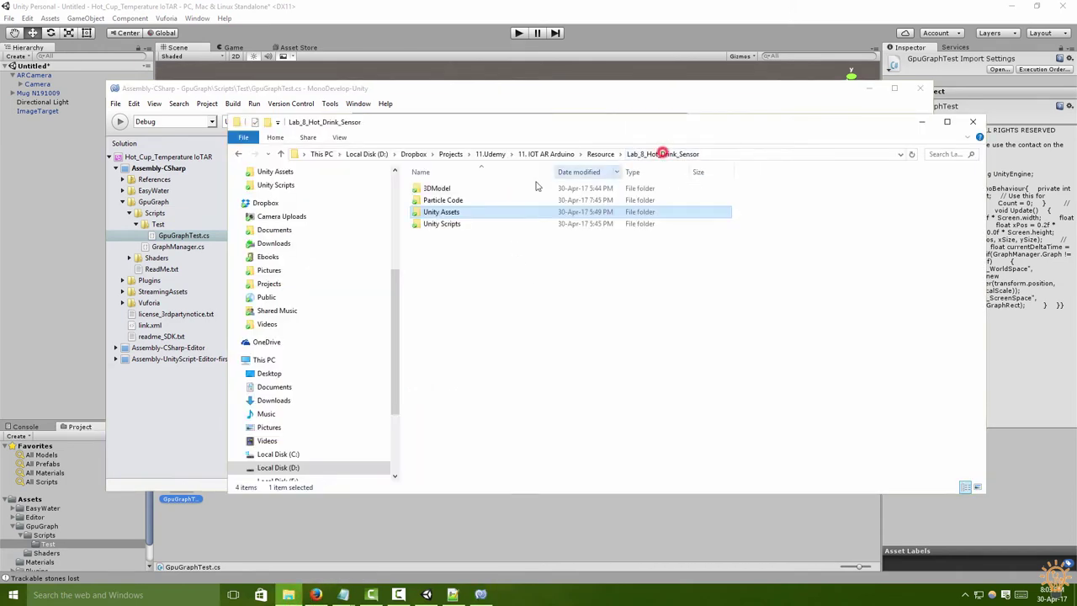
double_click(441, 223)
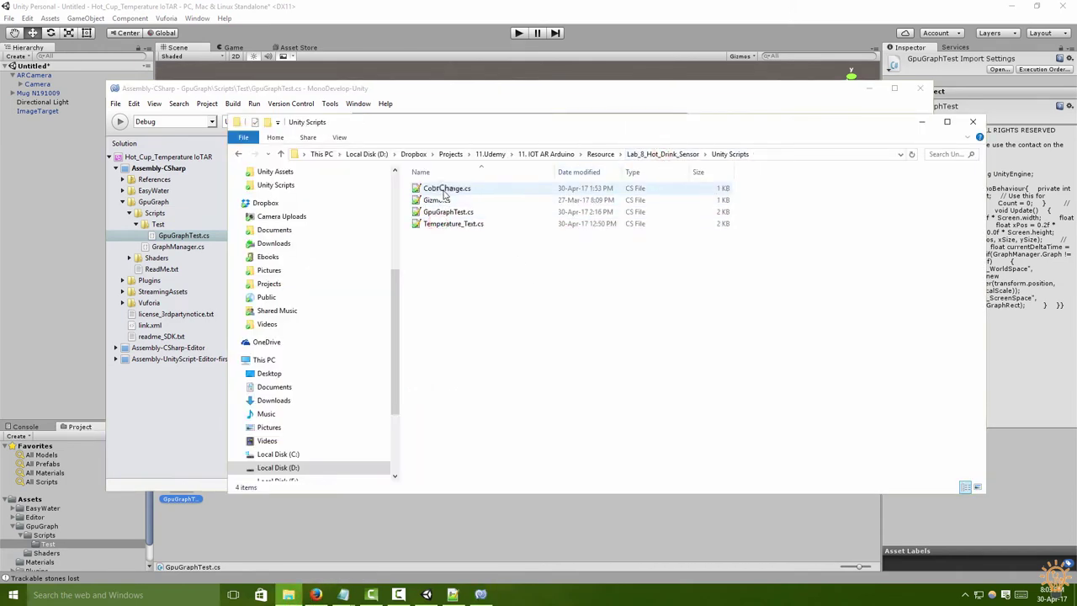
double_click(443, 211)
Examine the Game_Temp and Temp_Variable declarations and the TEMP_TEXT1 tag lookup in the supplied GpuGraphTest.cs.
left_click(402, 253)
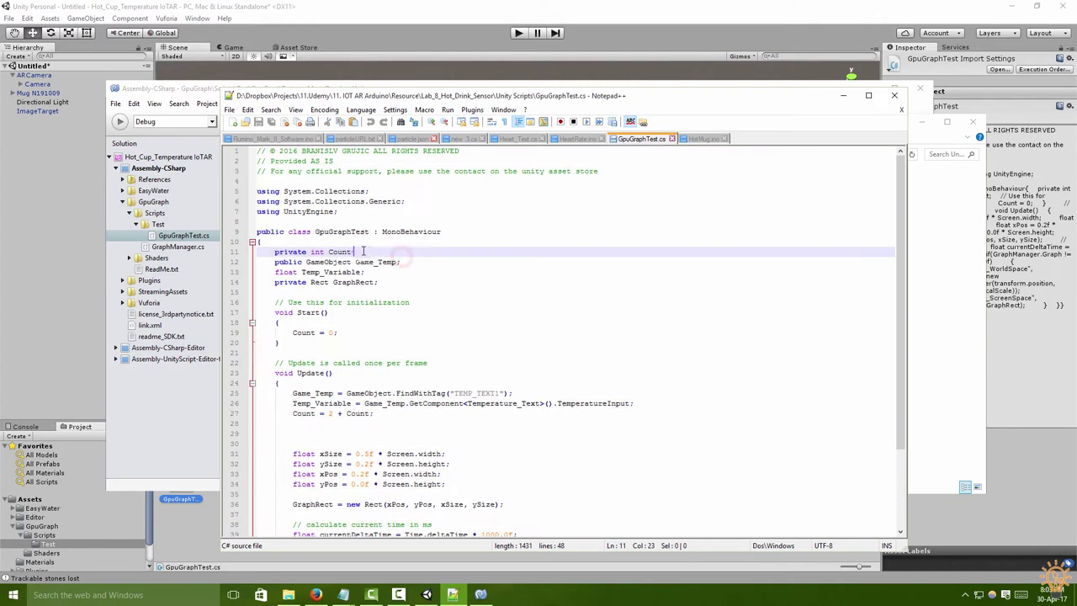
scroll(359, 256, "down", 2)
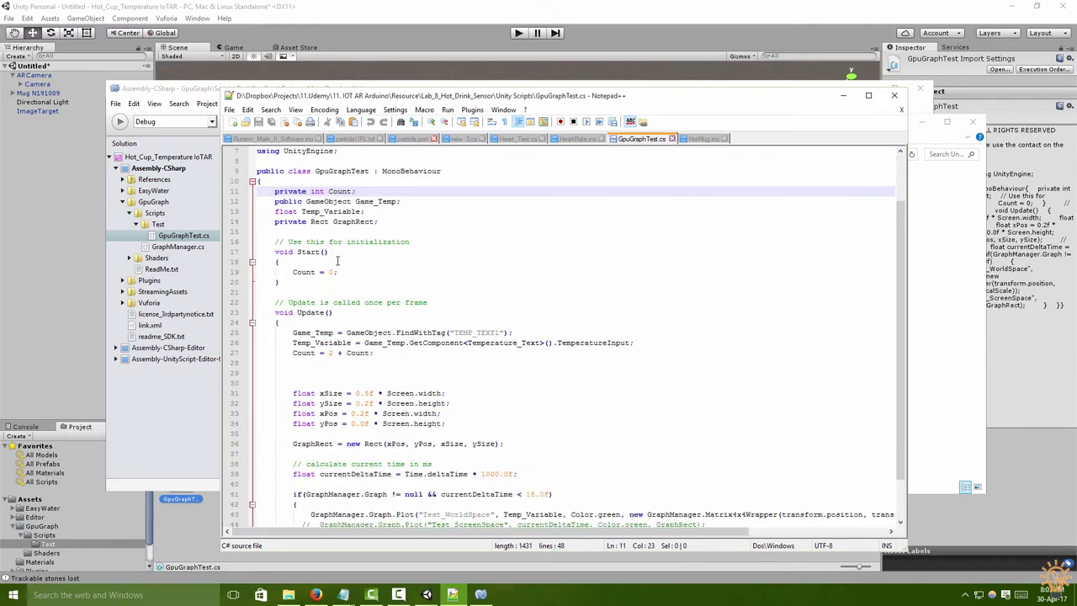
left_click(309, 201)
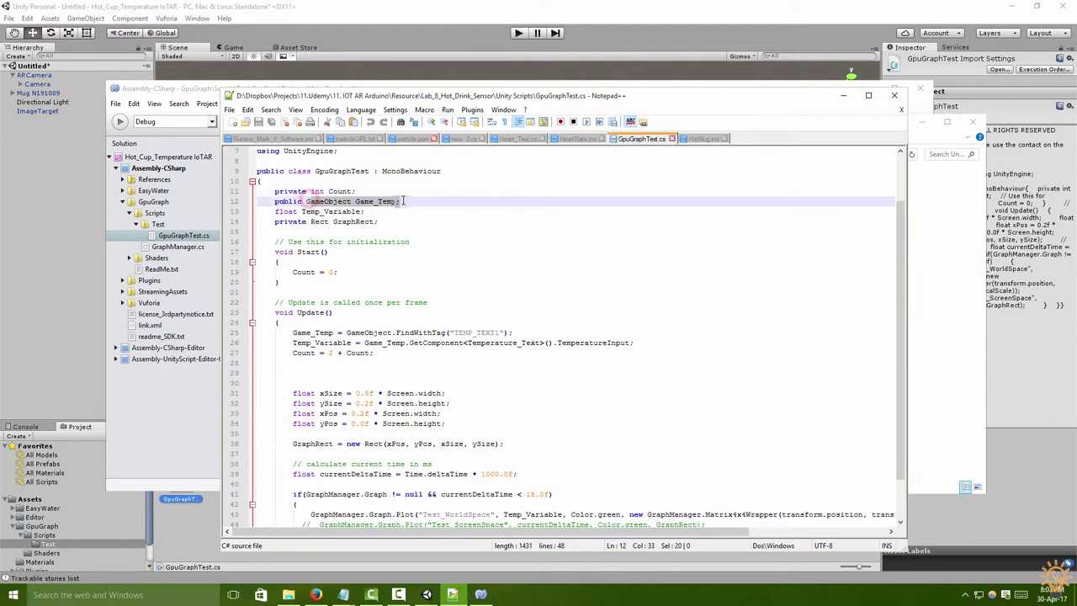
left_click_drag(302, 211, 362, 211)
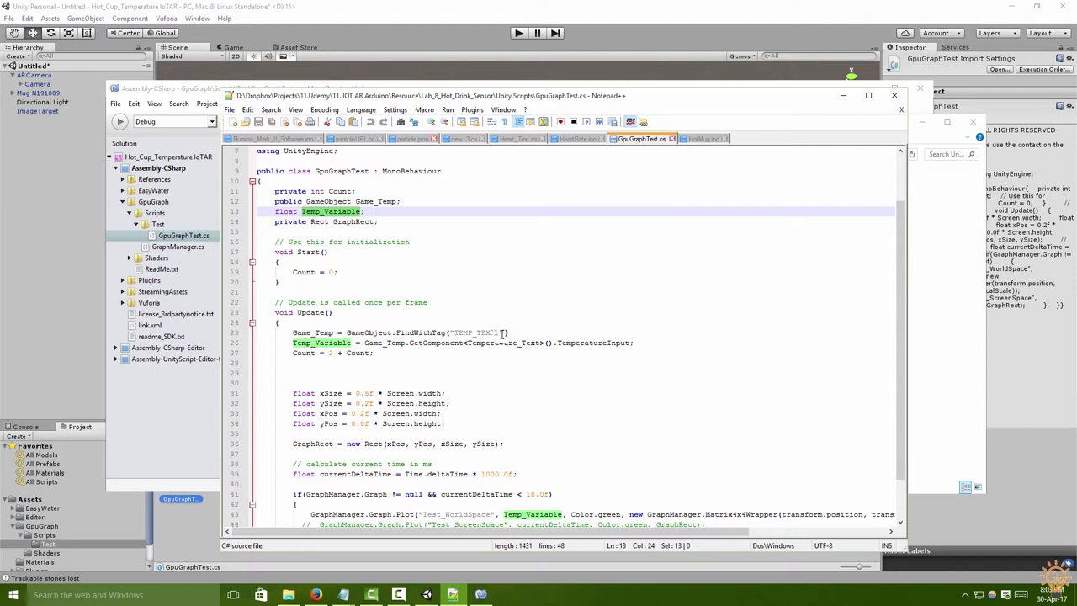
left_click_drag(506, 333, 449, 333)
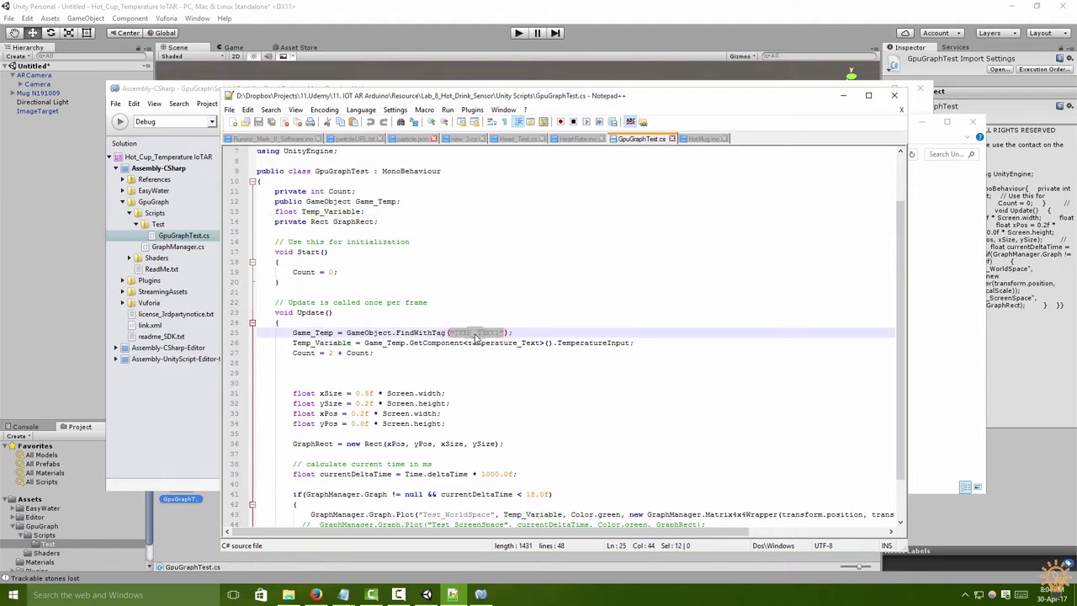
Replace all code in the project's GpuGraphTest script with the supplied GpuGraphTest.cs code and save it.
key("ctrl+a")
key("ctrl+c")
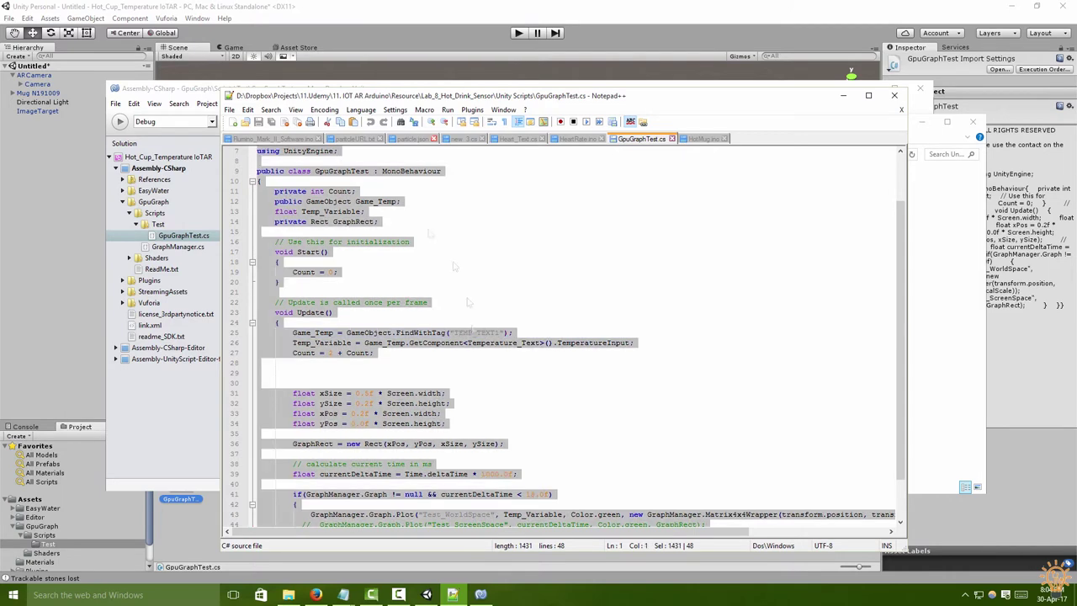
key("alt+Tab")
left_click(391, 264)
key("ctrl+a")
key("ctrl+v")
key("ctrl+s")
Review the pasted script's Temperature_Text component reference and its Graph.Plot call using Temp_Variable.
scroll(484, 322, "down", 3)
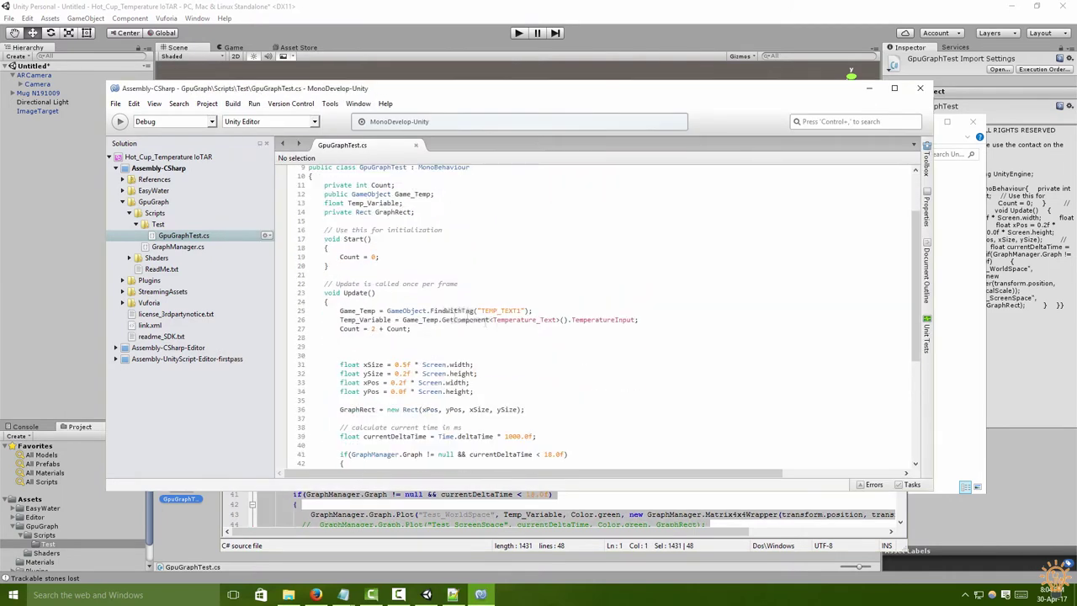
left_click(503, 320)
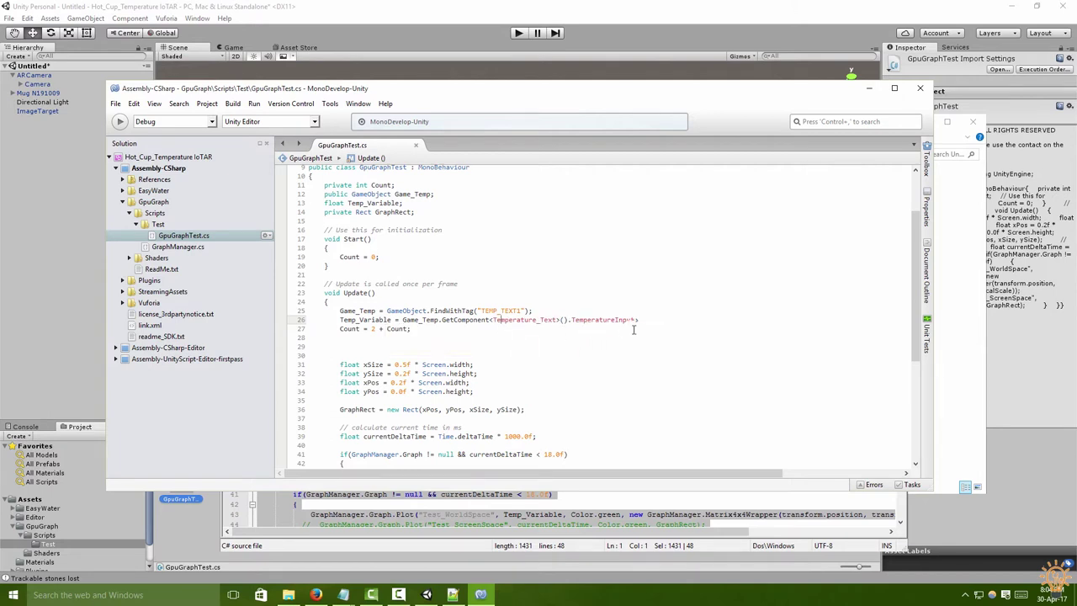
scroll(633, 330, "down", 7)
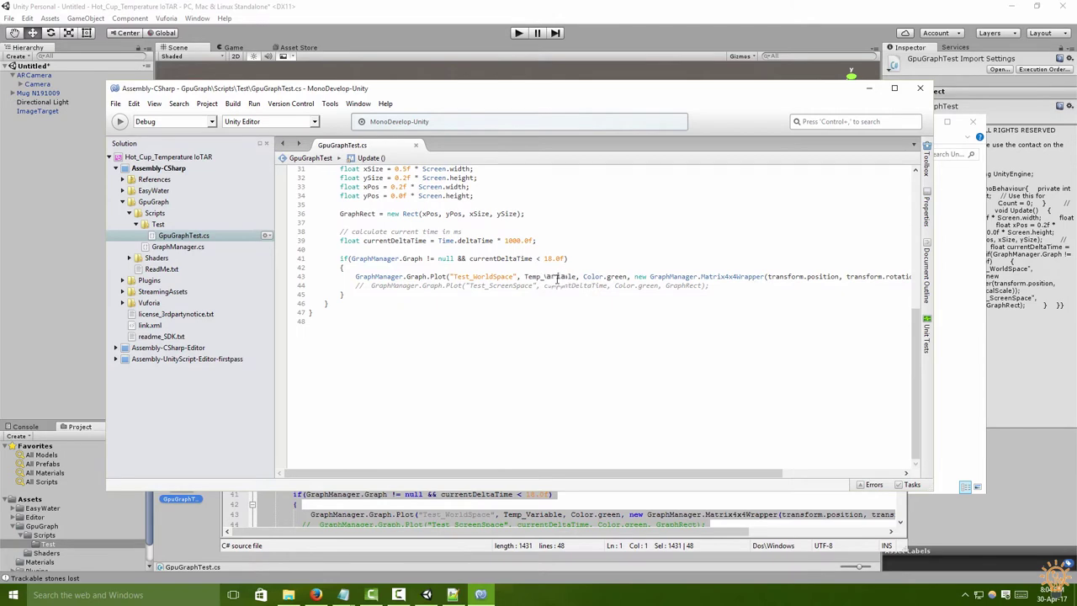
scroll(547, 299, "up", 10)
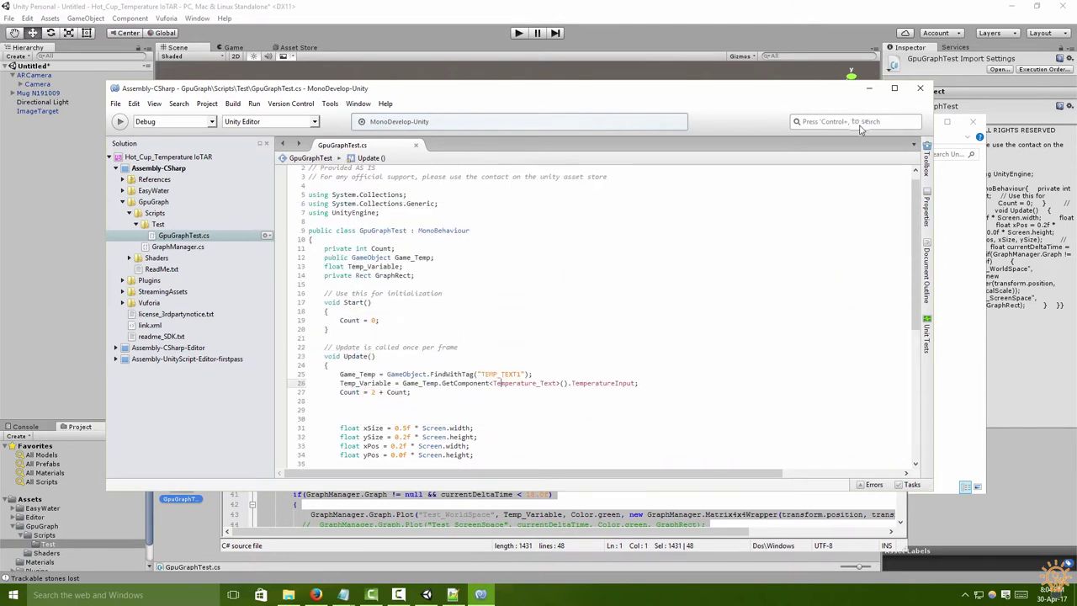
Close MonoDevelop and Notepad++ and switch back to Unity.
left_click(920, 87)
left_click(894, 99)
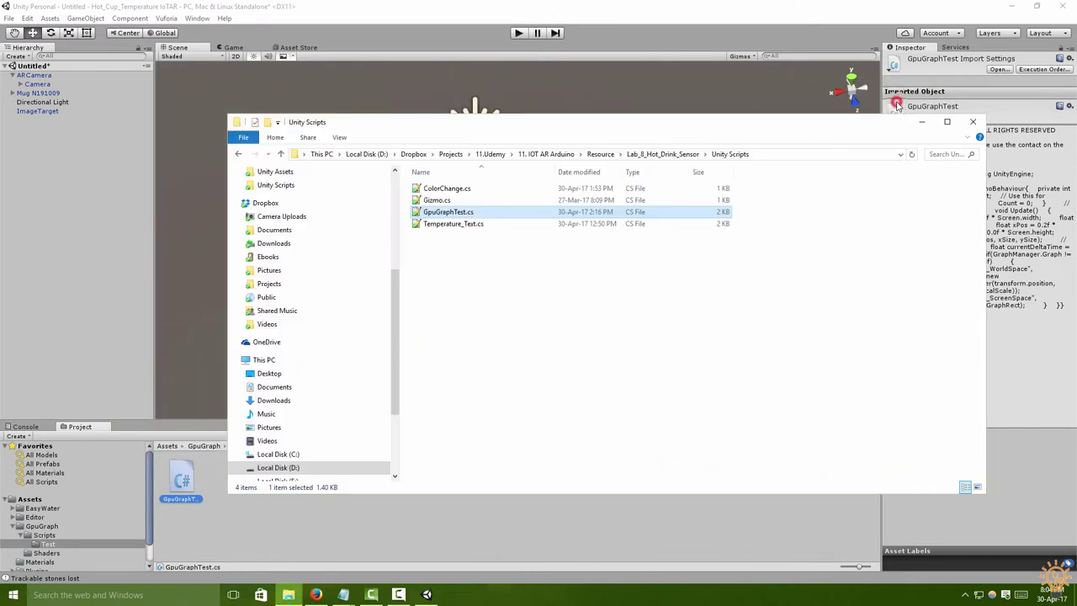
left_click(51, 176)
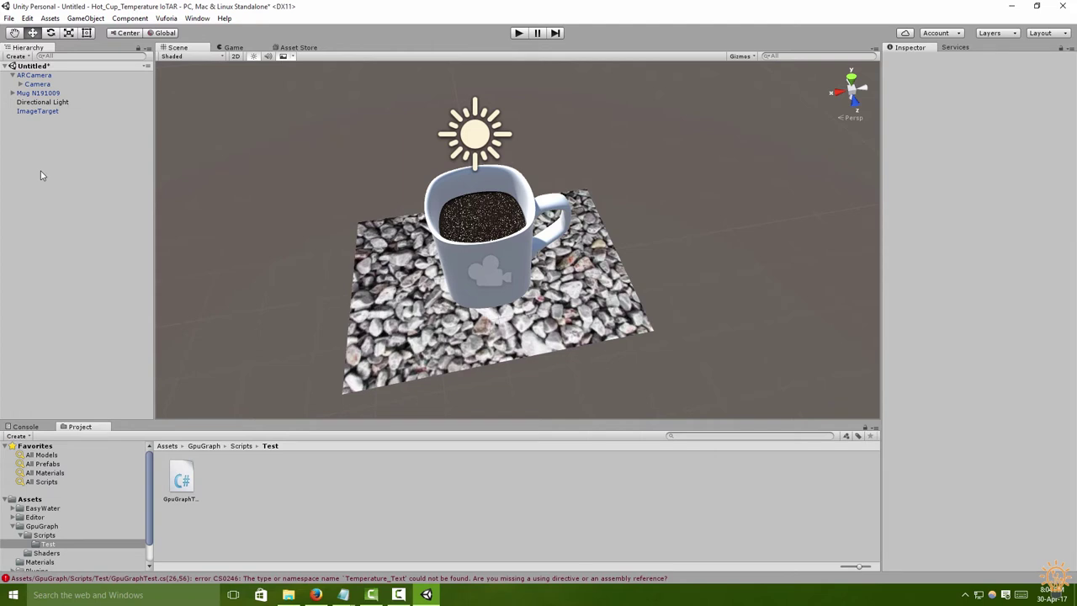
Make the mug a child of ImageTarget and place Directional Light first in the hierarchy.
left_click(27, 75)
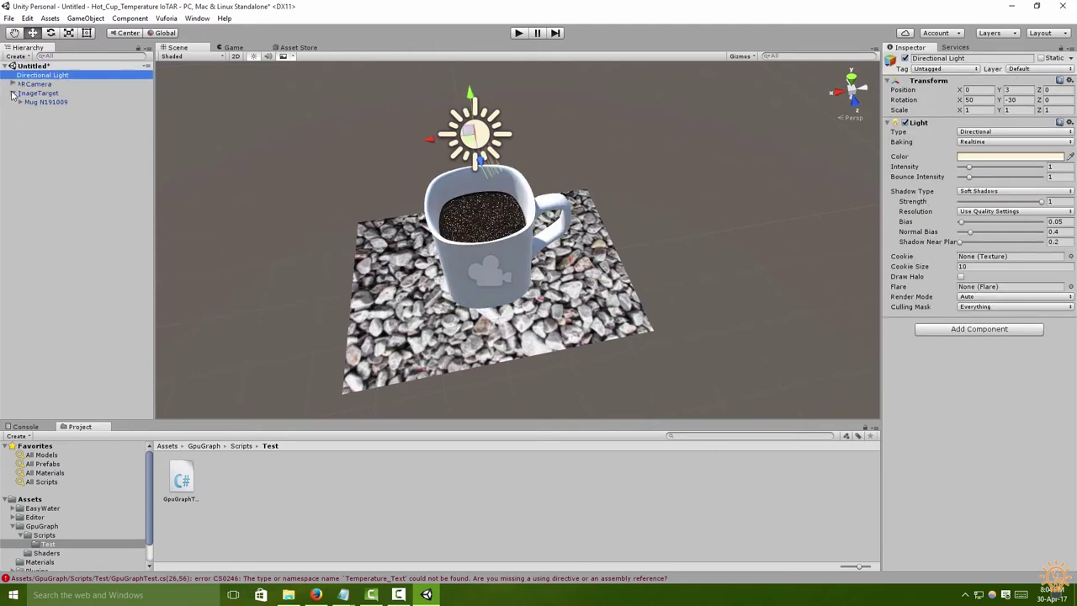
Add a 3D Text object to the scene at the top level of the hierarchy.
left_click(62, 140)
right_click(53, 135)
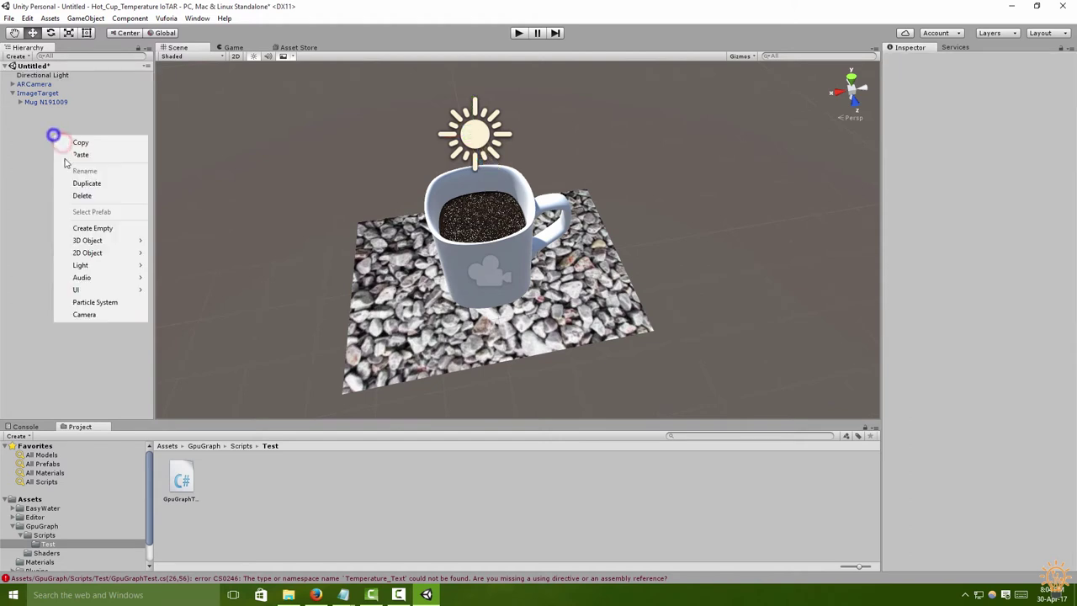
mouse_move(88, 244)
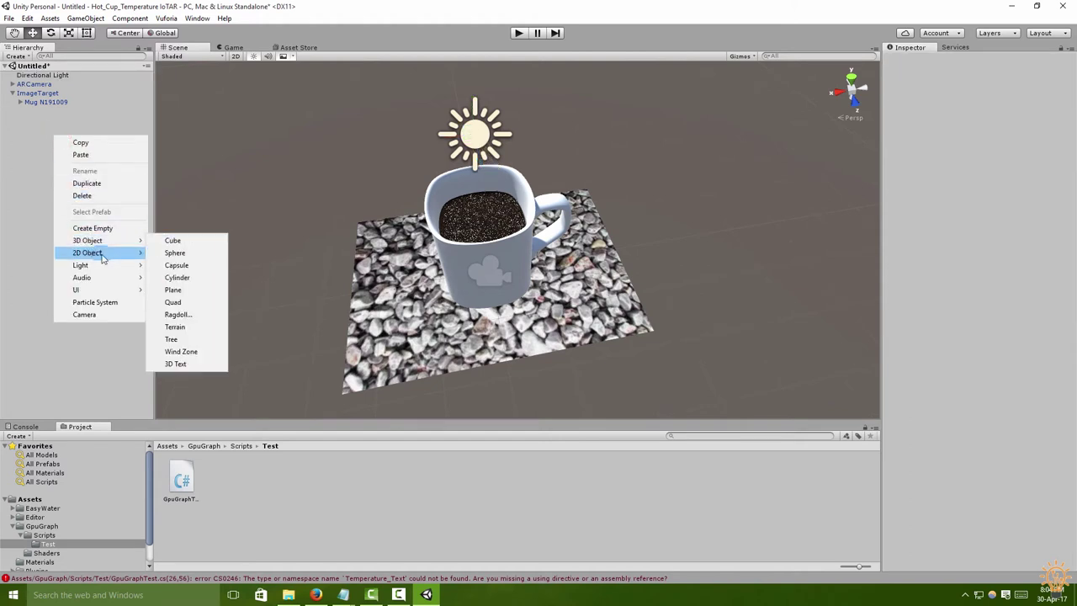
mouse_move(141, 244)
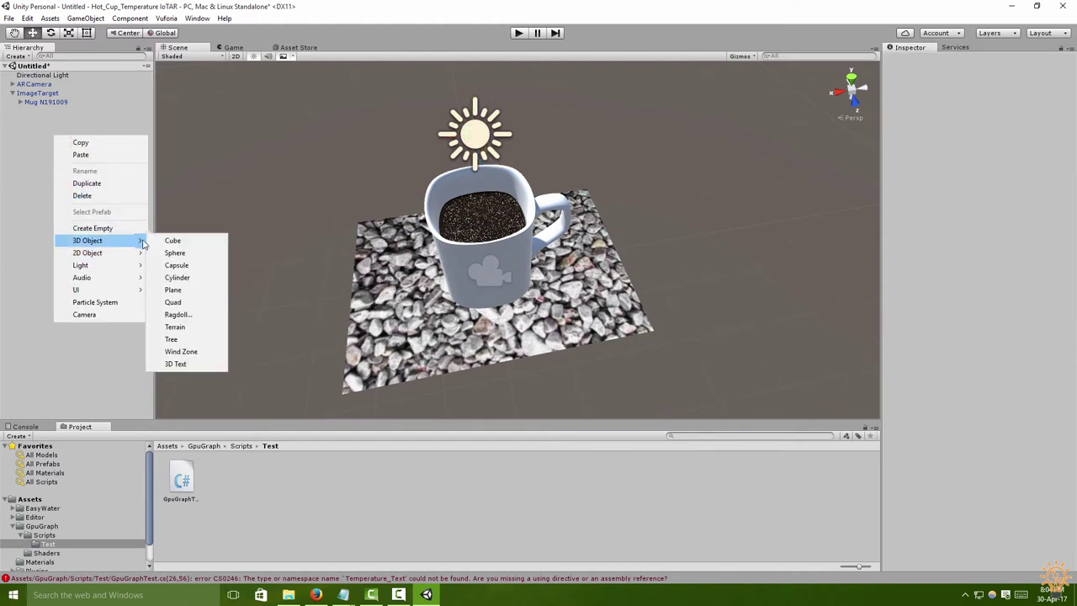
left_click(181, 364)
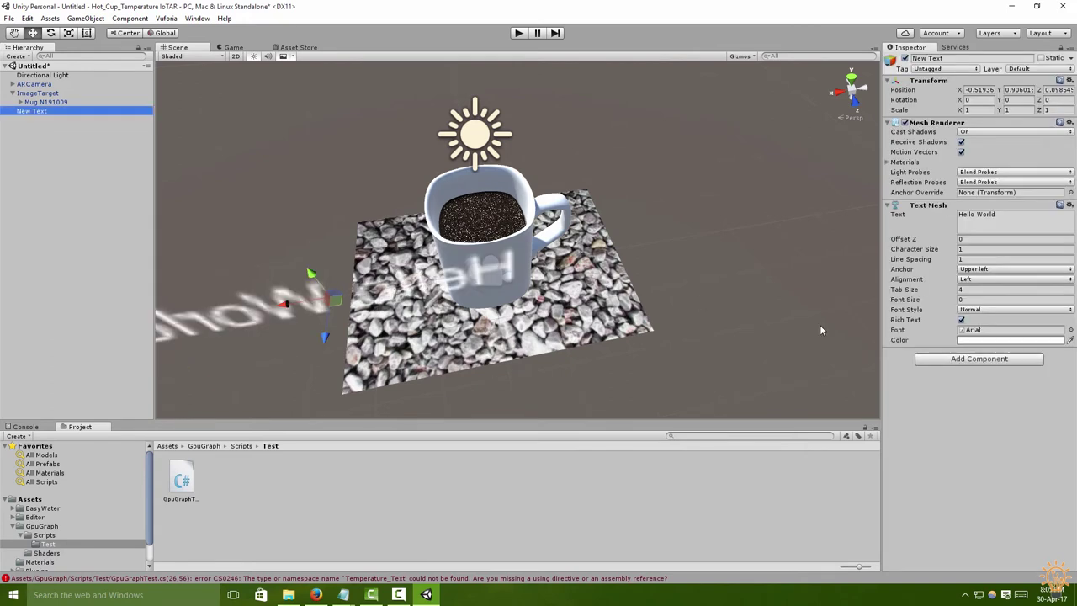
Set the new 3D text's wording to "Temperature".
left_click(915, 217)
type("Temper")
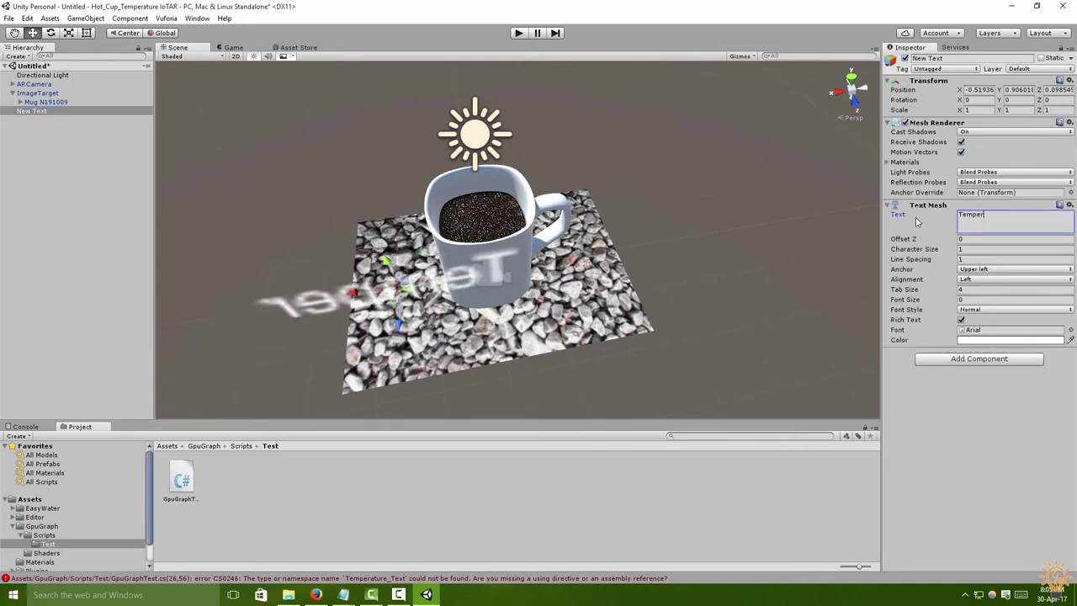
type("taut")
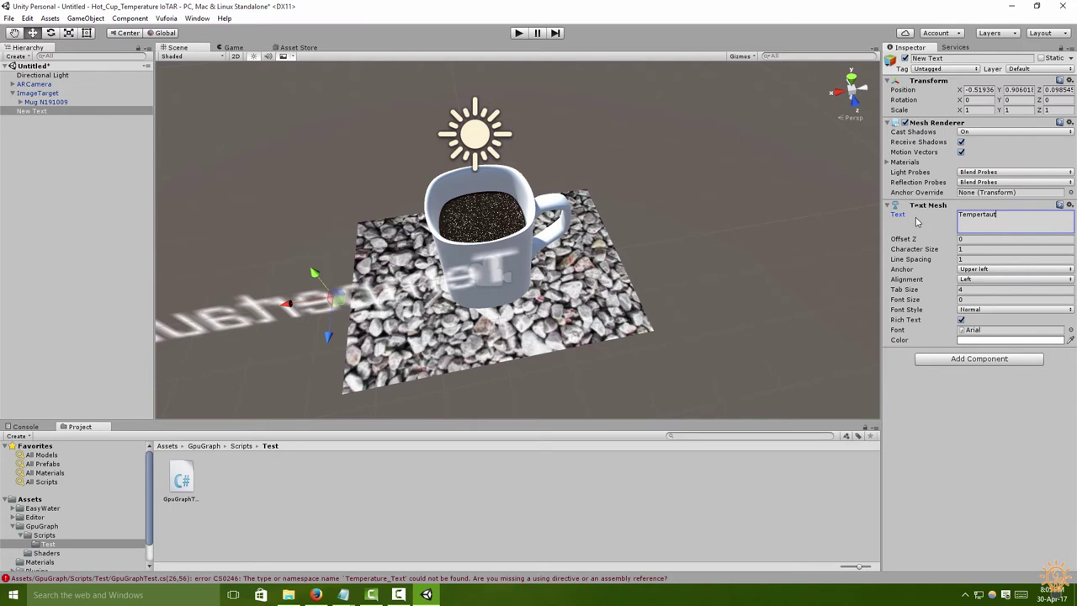
key("BackSpace")
key("BackSpace")
key("BackSpace")
key("BackSpace")
type("ature")
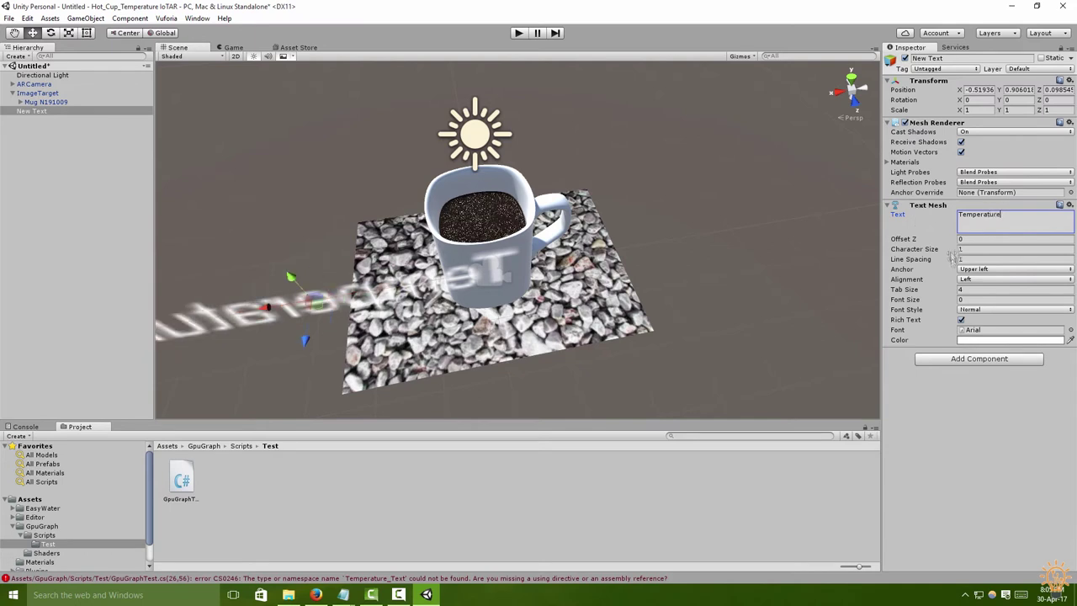
Set the text's font size to 93 and scale it down to about 0.295 in X and 0.456 in Y.
left_click_drag(951, 301, 1007, 303)
scroll(539, 231, "down", 10)
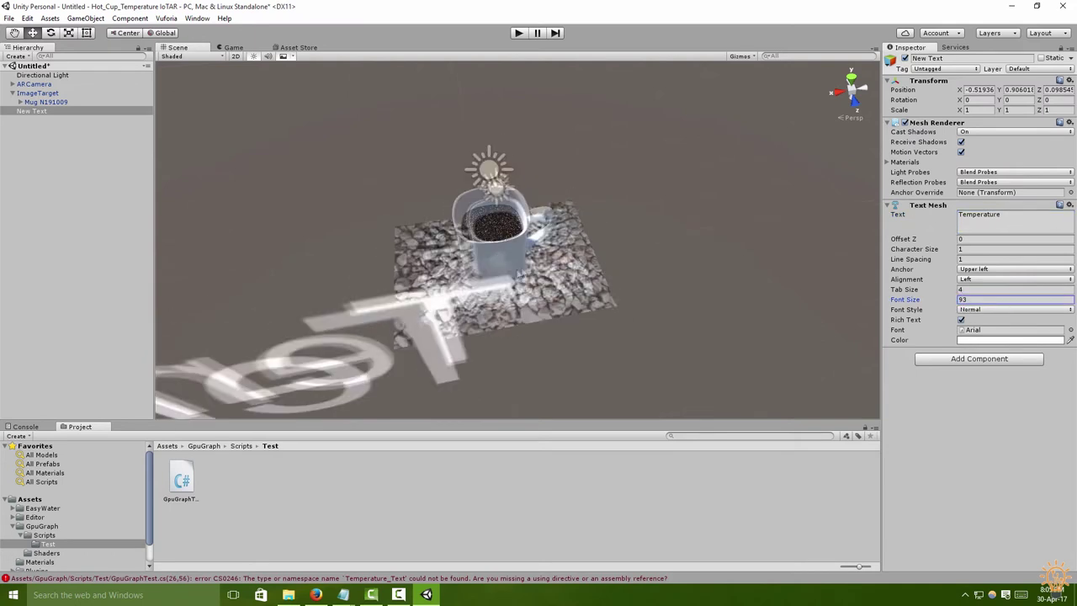
left_click(69, 32)
left_click_drag(224, 318, 223, 318)
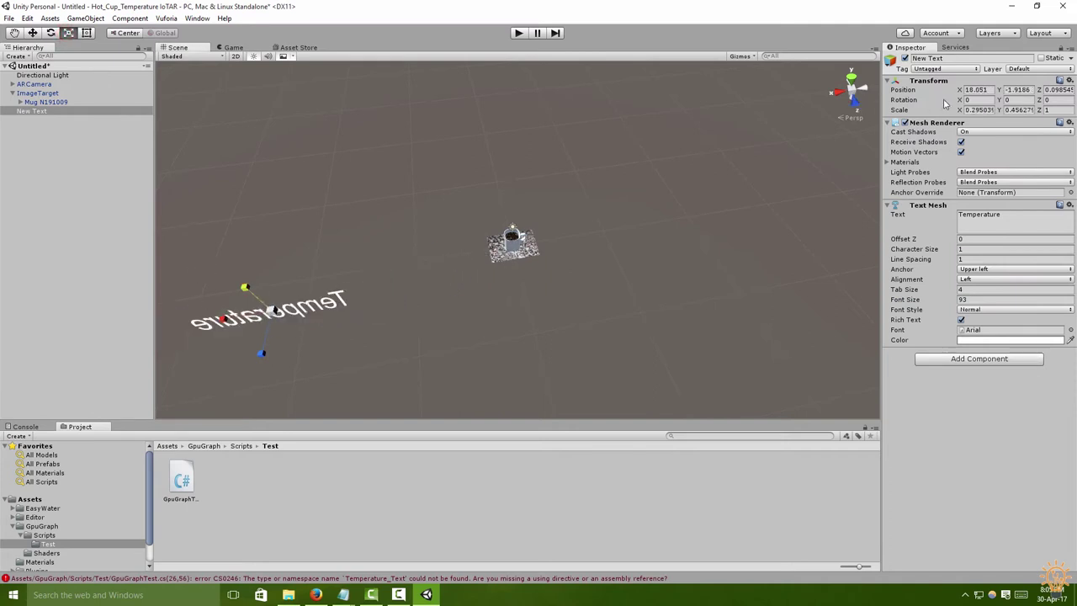
Set the text's position to 0, 0, 0 and its Y rotation to 180.
left_click(1024, 100)
left_click(965, 90)
type("0")
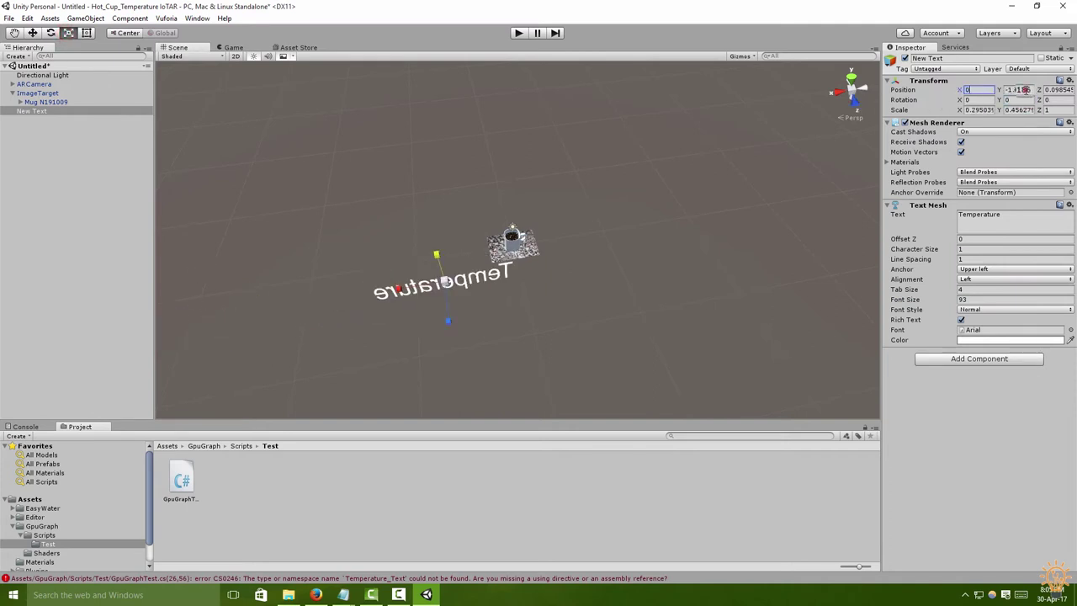
left_click(1025, 90)
type("0")
left_click(1055, 90)
type("0")
left_click(1021, 100)
type("180")
left_click(610, 271)
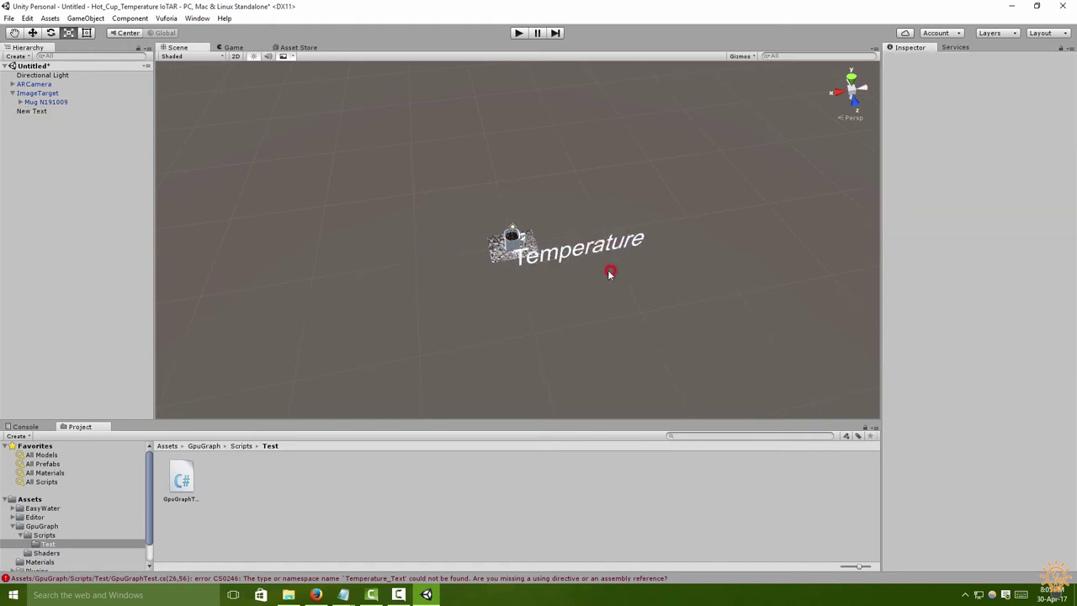
Shrink the Temperature text further, to a scale of about 0.135 in X and 0.217 in Y.
scroll(609, 272, "up", 5)
left_click(634, 243)
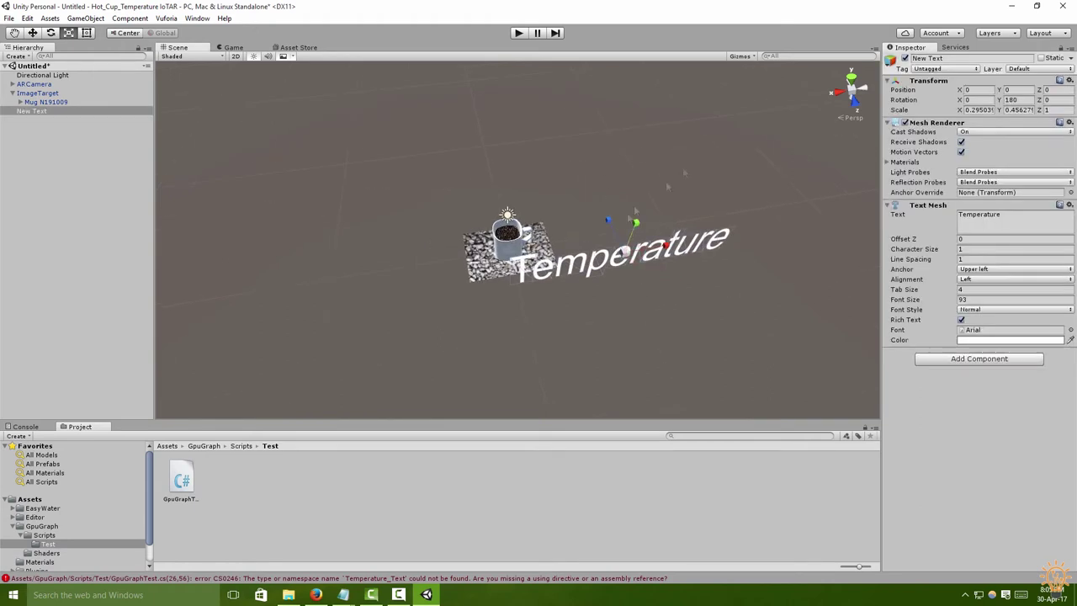
left_click_drag(666, 245, 632, 228)
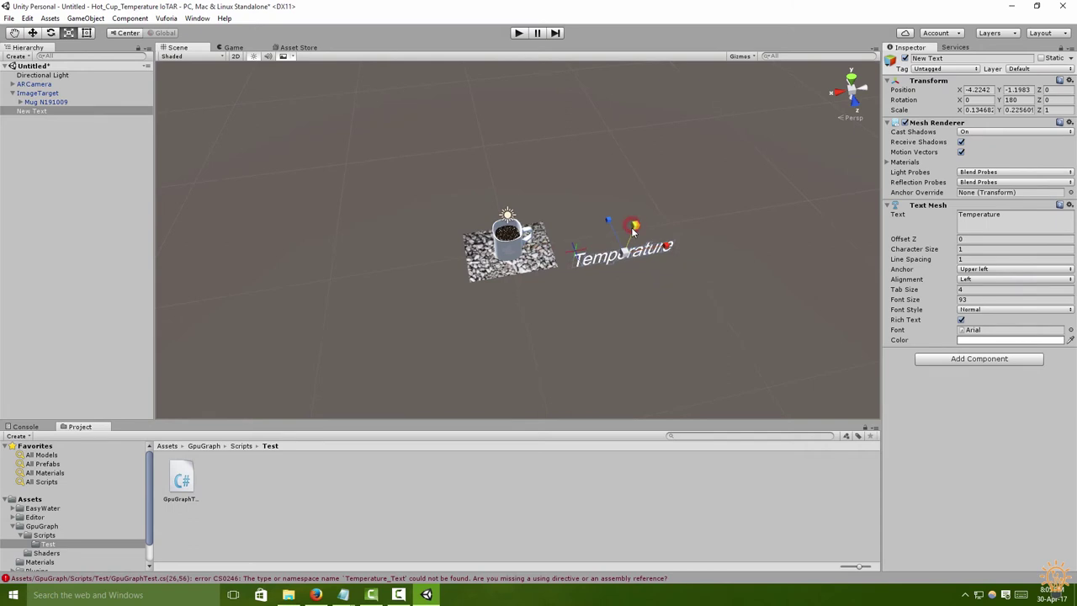
left_click(632, 296)
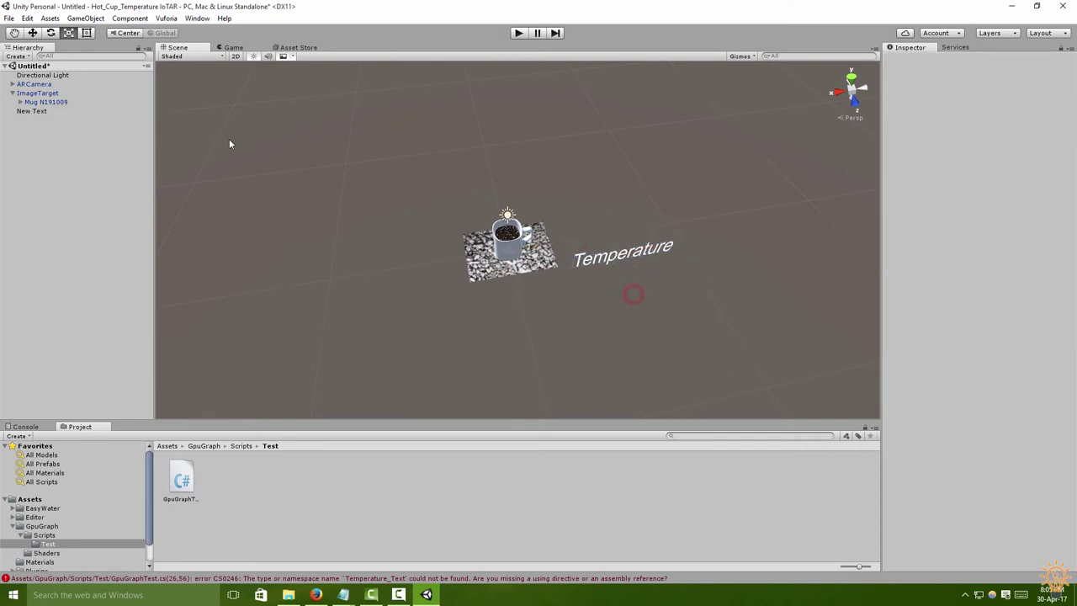
Reset the scaled-down text's X and Y position to 0.
left_click(593, 265)
left_click(976, 89)
type("0")
key("Return")
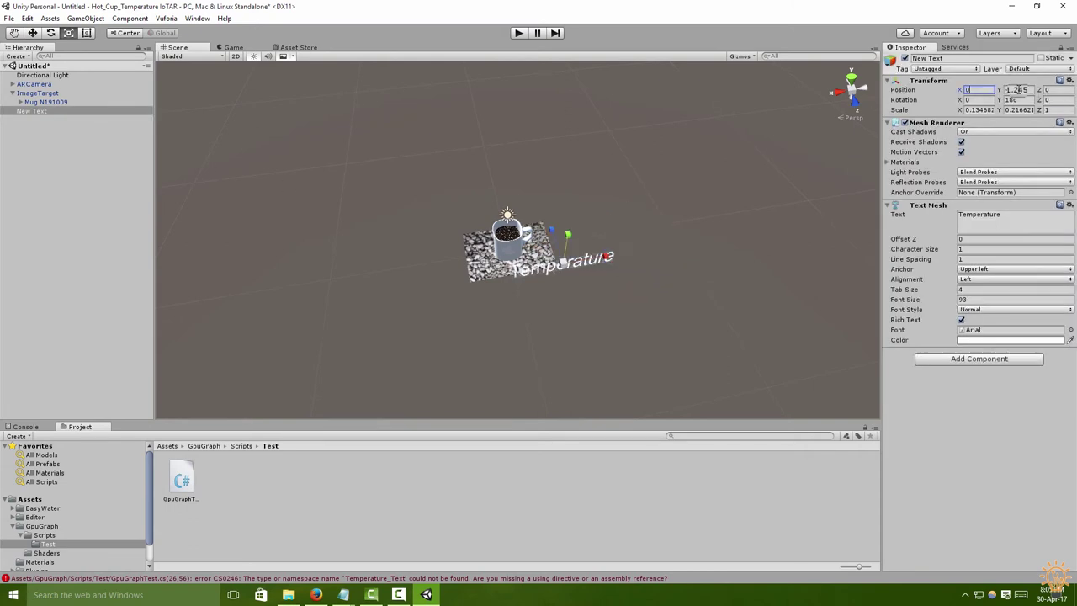
left_click(1017, 89)
type("0")
left_click(698, 243)
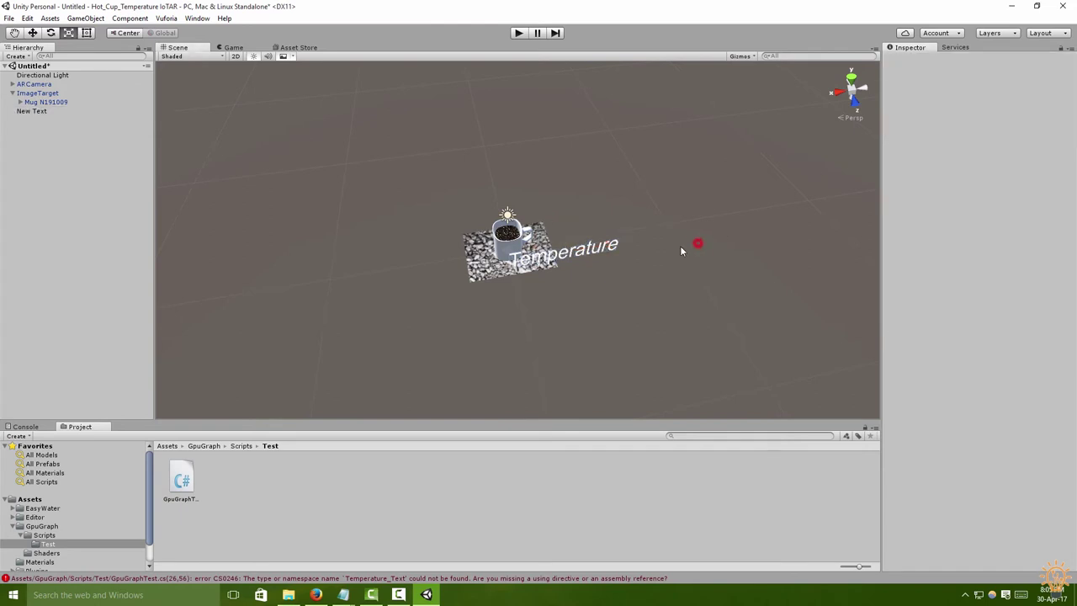
Rename the New Text object to Temp_Text.
left_click(599, 251)
right_click_drag(622, 322, 545, 290)
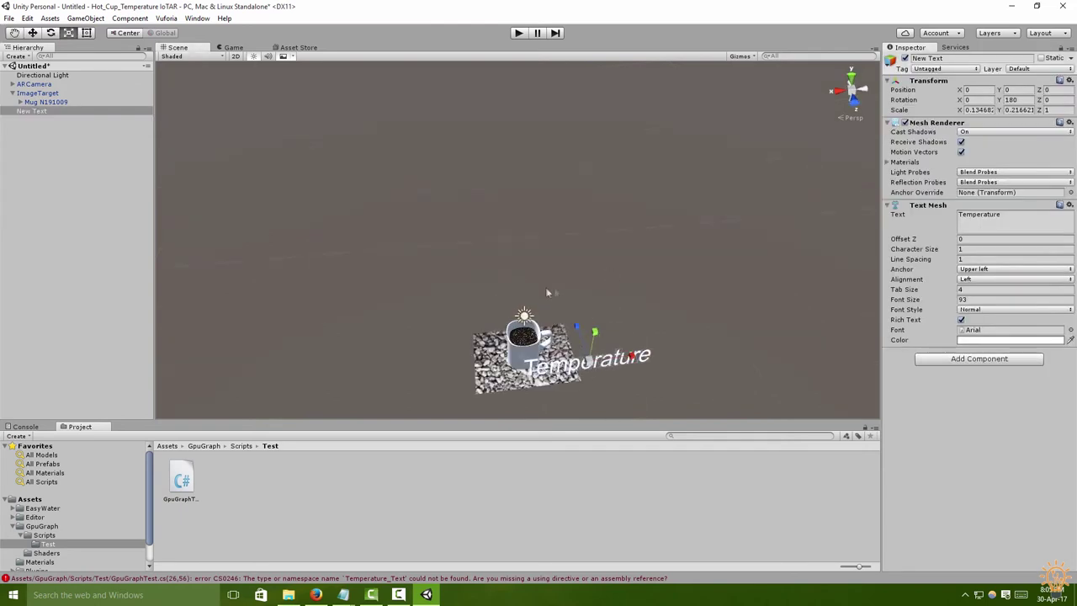
middle_click_drag(625, 351, 609, 302)
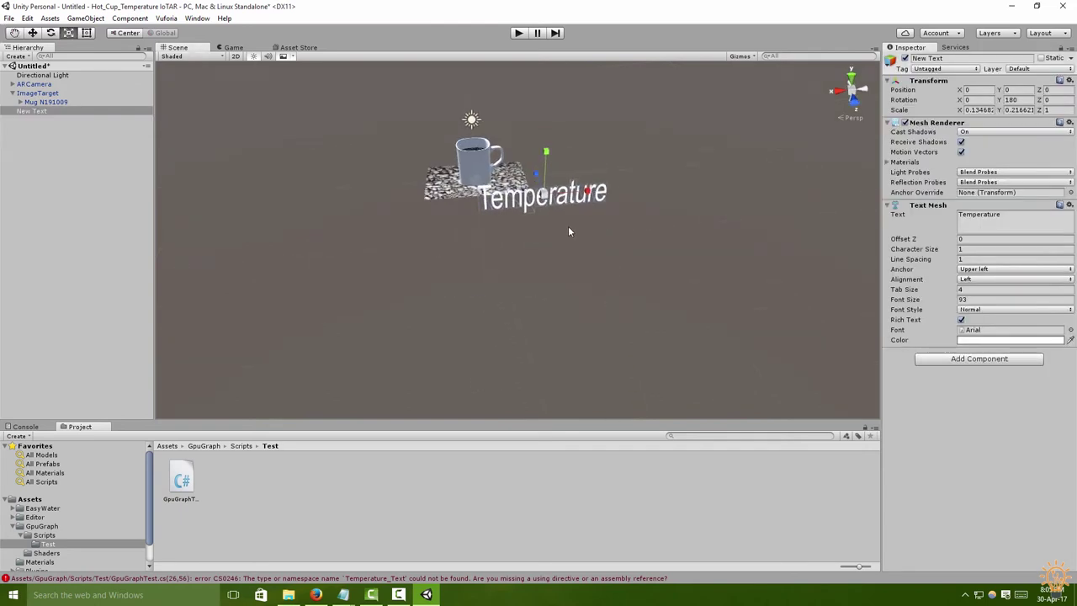
right_click(42, 111)
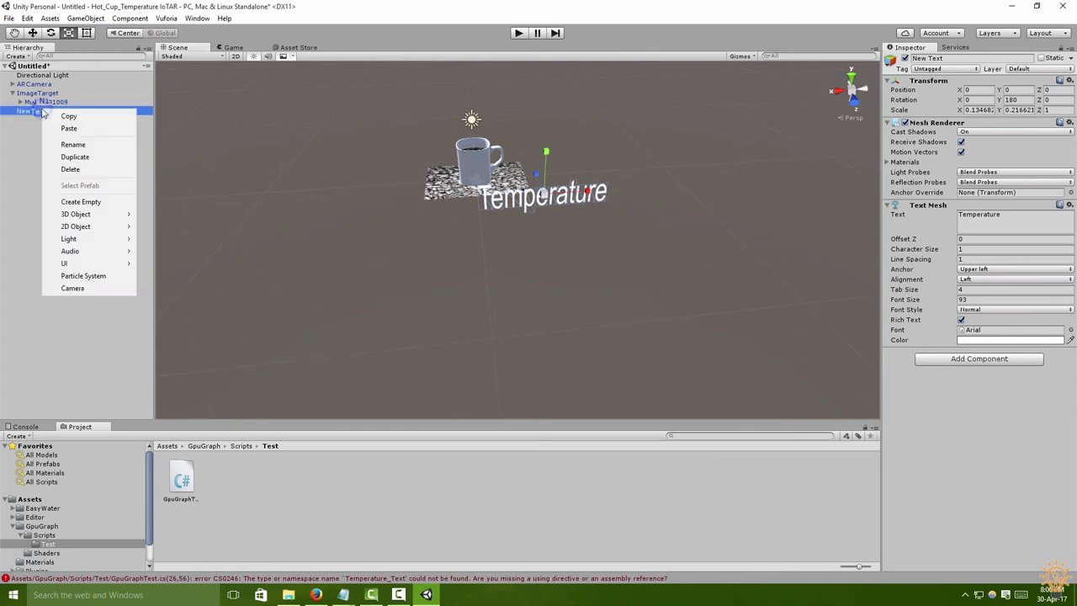
left_click(73, 144)
type("Temp_Text")
Create a TEMP_TEXT1 tag matching the one in the supplied GpuGraphTest.cs script and assign it to Temp_Text.
left_click(951, 172)
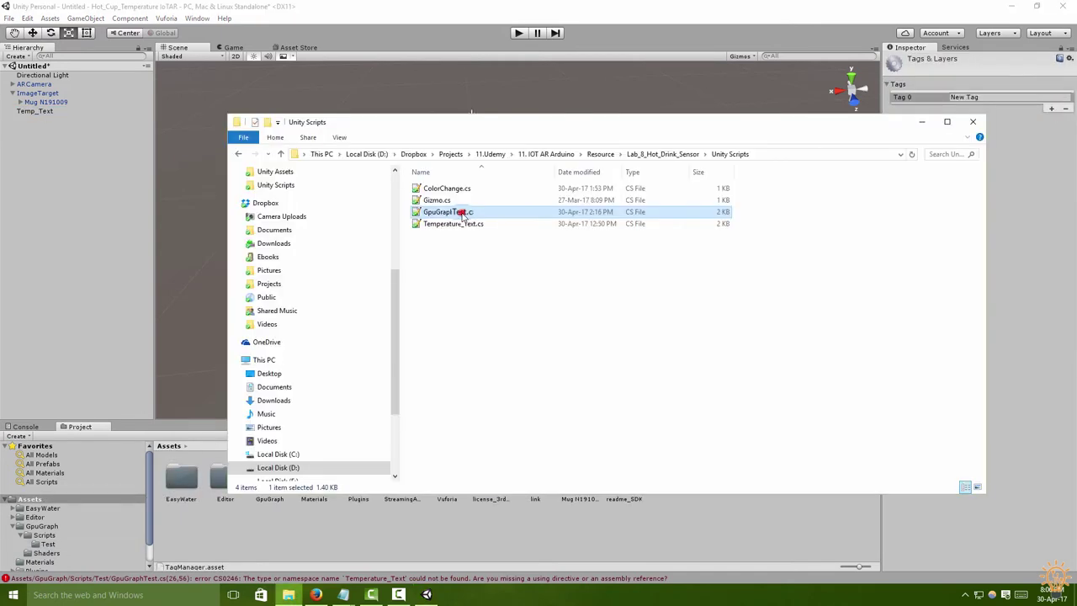
double_click(386, 211)
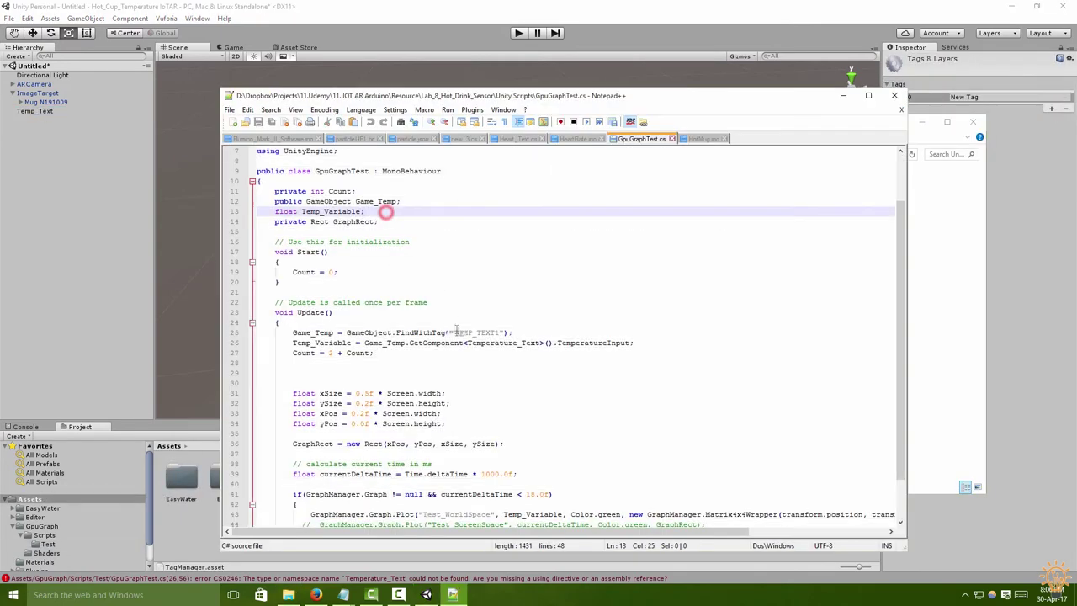
scroll(386, 211, "down", 3)
left_click(460, 302)
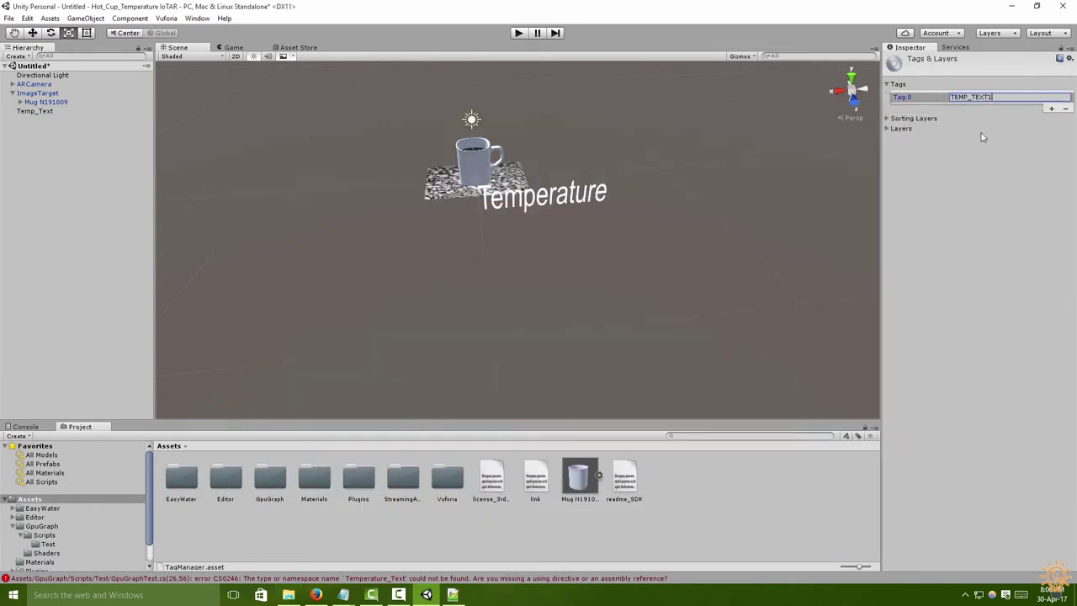
left_click(95, 158)
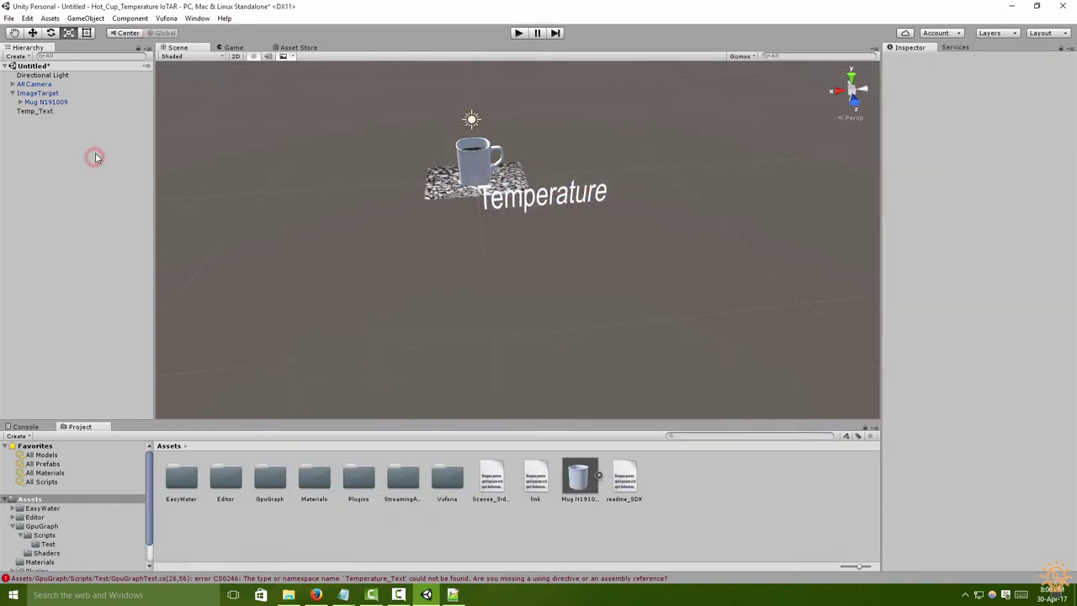
Save the scene in the Assets folder as Hot_Mug_Temp_Sensor.
key("ctrl+s")
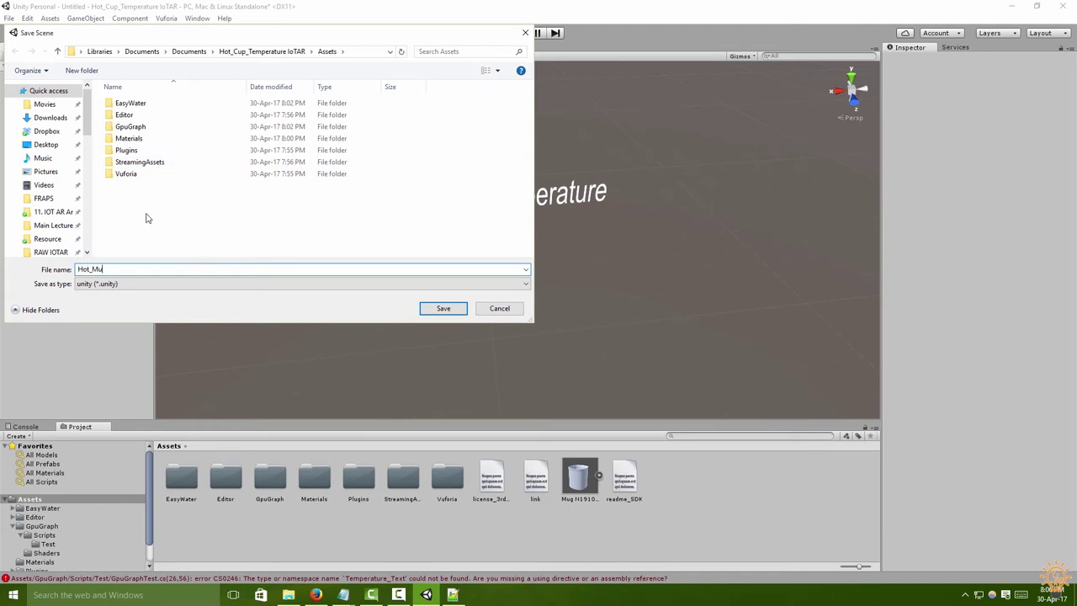
type("Hot_Mug_Temp_Sensor")
key("Return")
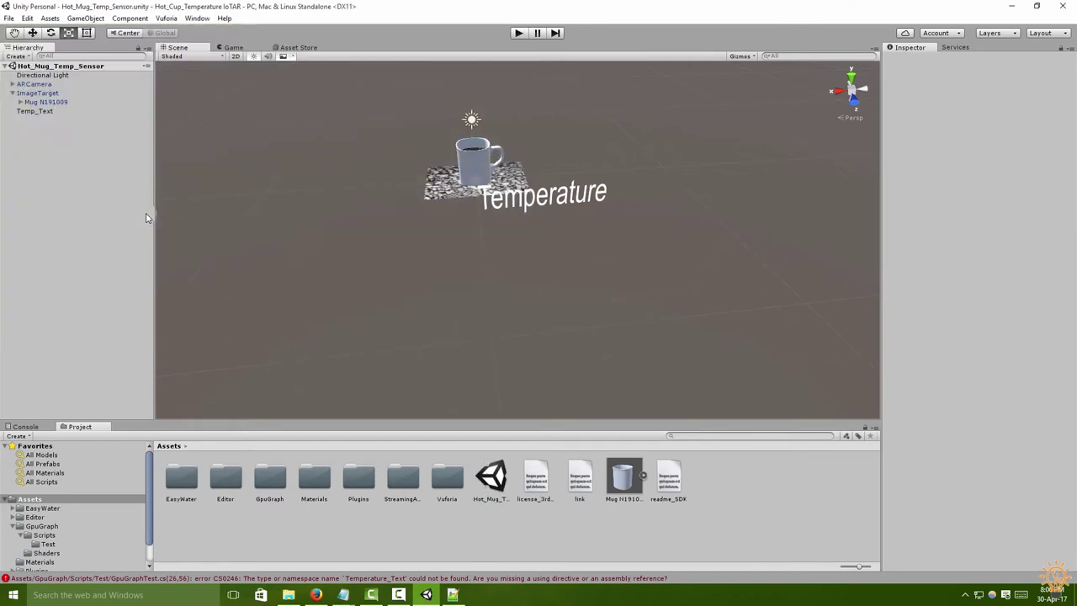
Create a folder named Scripts in Assets and open it.
left_click(26, 113)
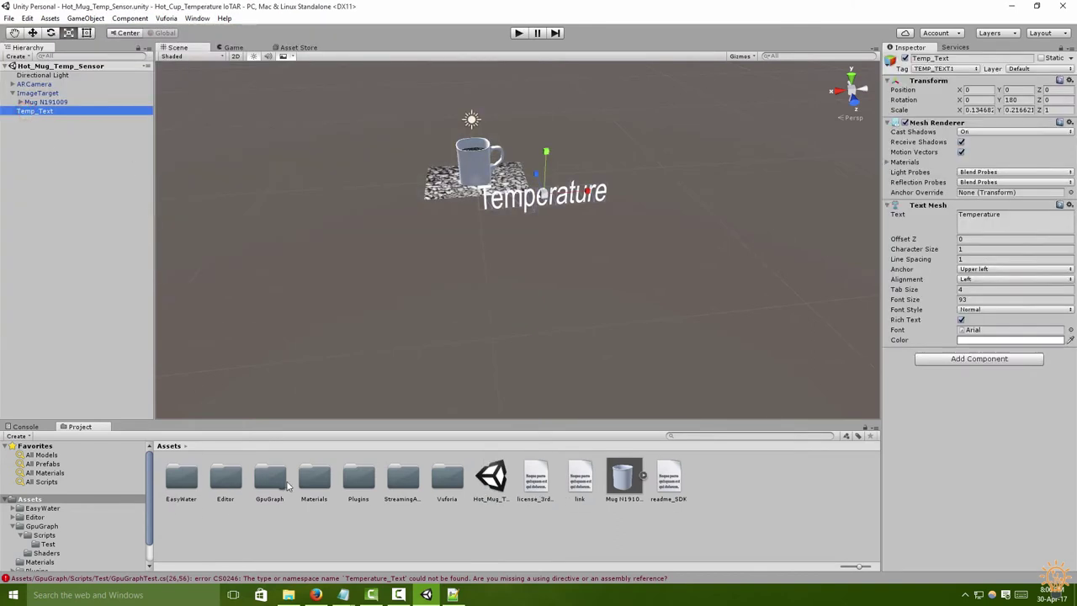
right_click(273, 533)
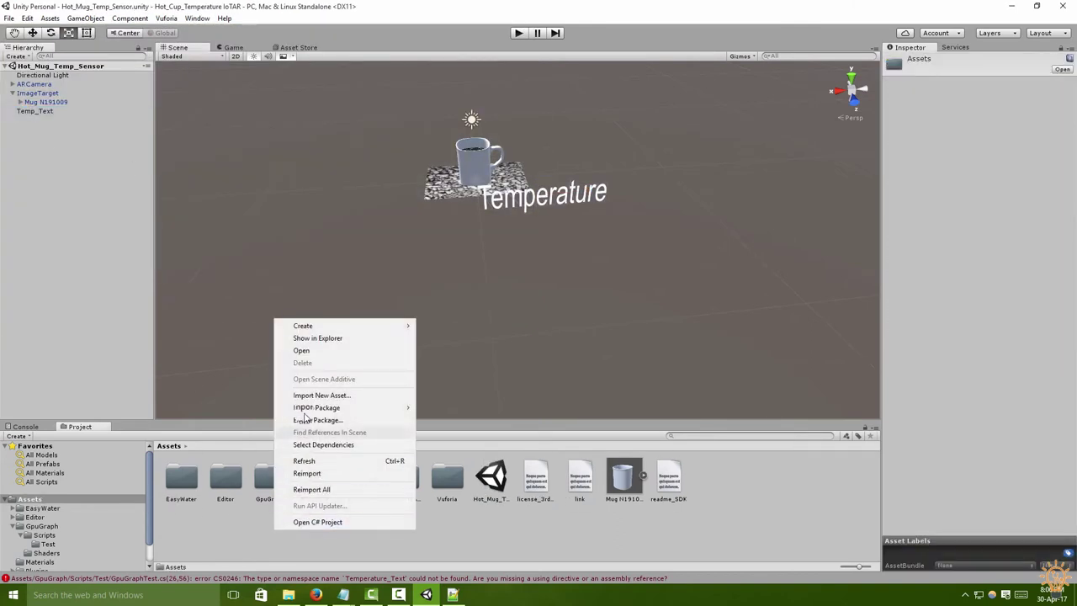
left_click(331, 326)
left_click(167, 32)
type("Scripts")
key("Return")
key("Return")
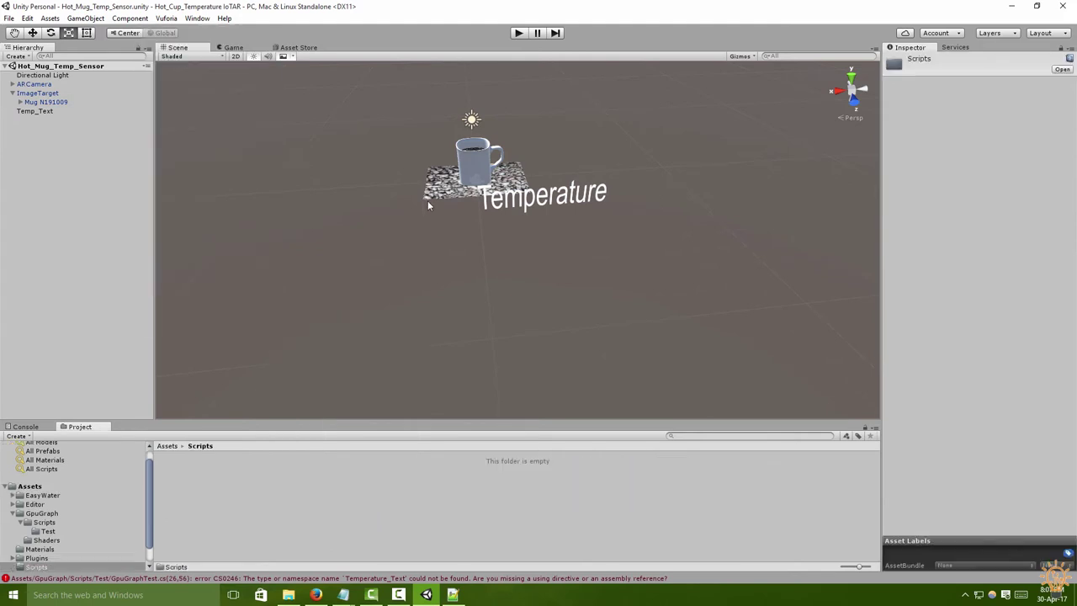
Import ColorChange.cs, Gizmo.cs and Temperature_Text.cs from the Unity Scripts resource folder into the project's Scripts folder.
left_click(288, 595)
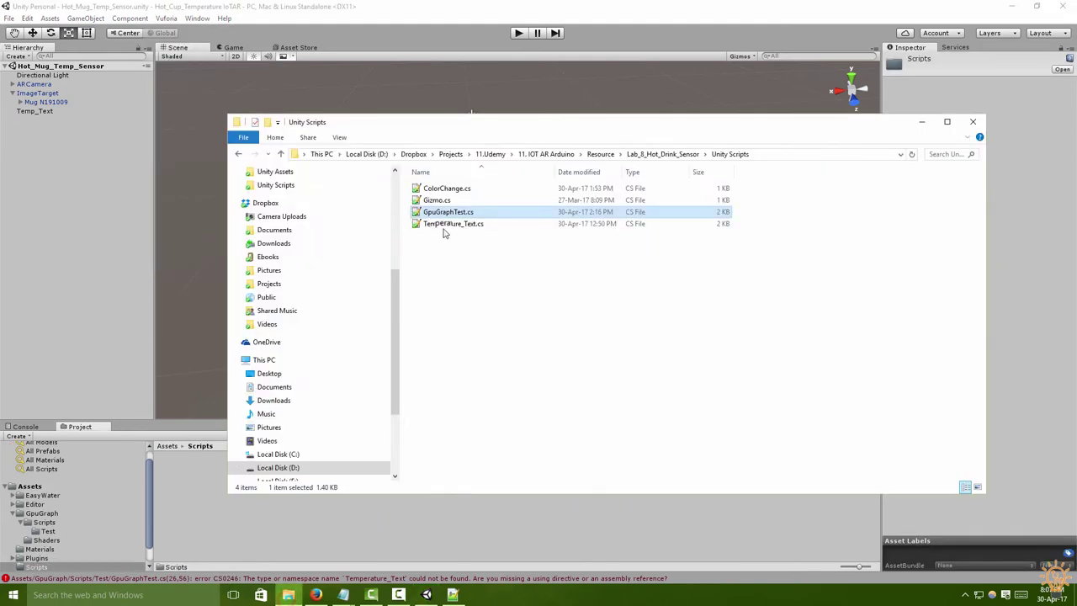
left_click_drag(450, 133, 764, 151)
left_click(761, 206)
left_click(751, 218, "ctrl")
left_click(765, 242, "ctrl")
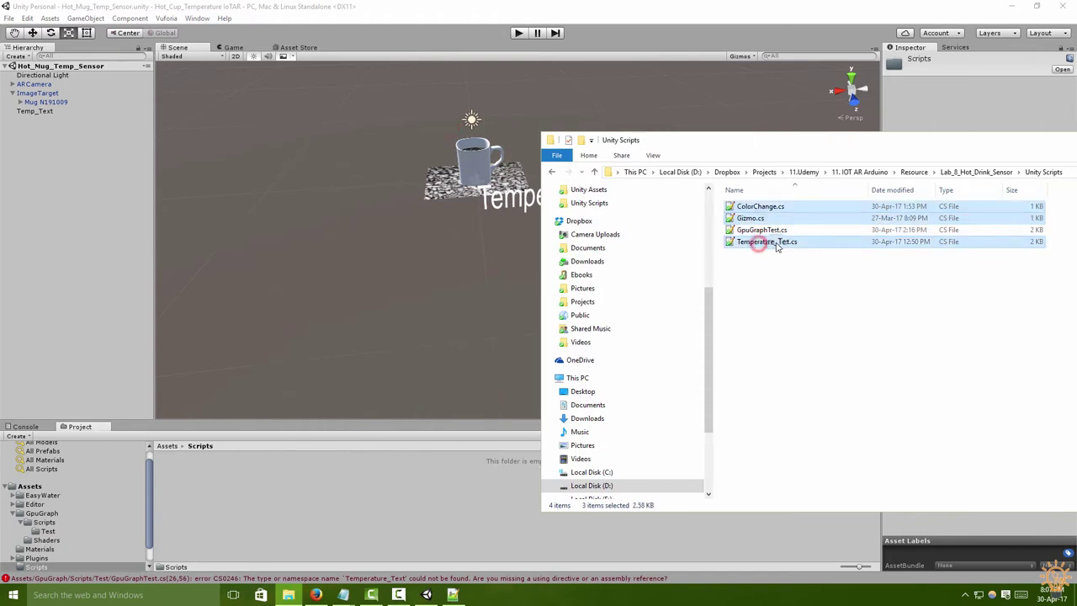
left_click_drag(774, 242, 396, 511)
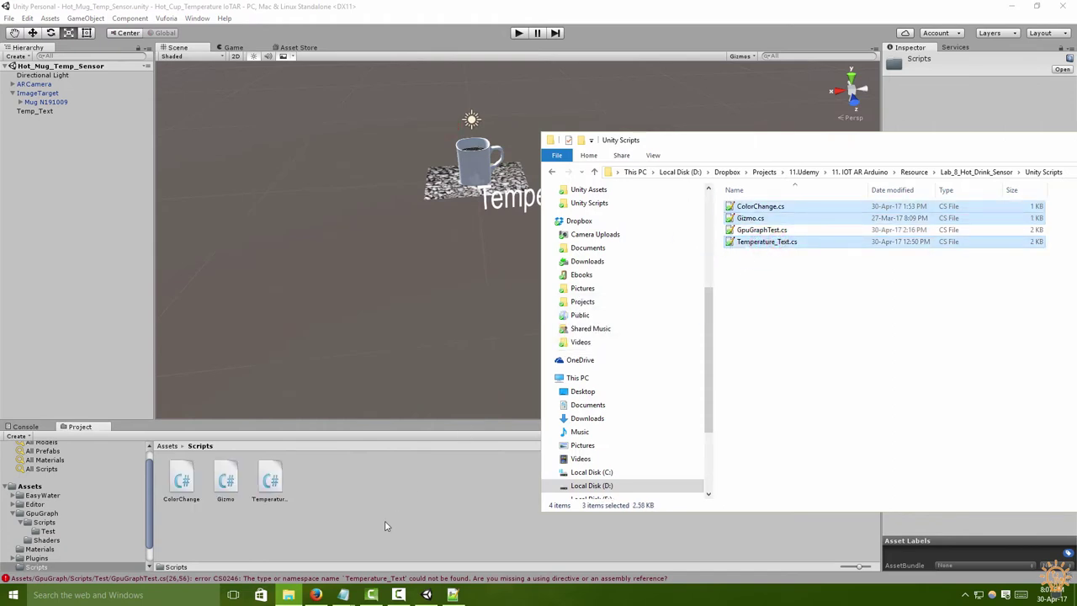
Switch back to Unity and attach the Temperature_Text script to the Temp_Text object.
left_click(376, 523)
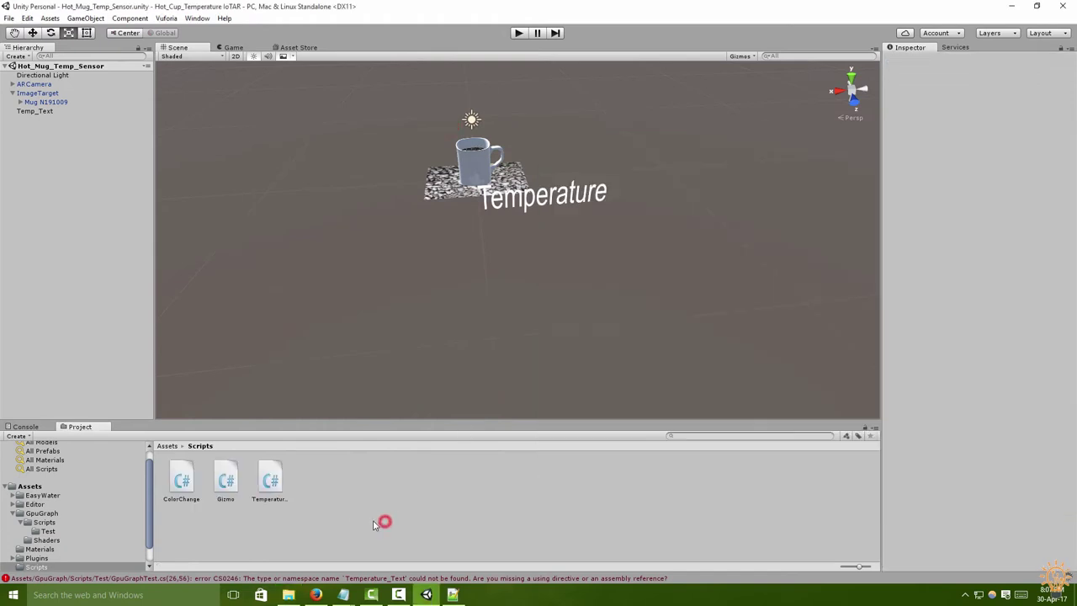
left_click(60, 114)
left_click_drag(269, 480, 1015, 463)
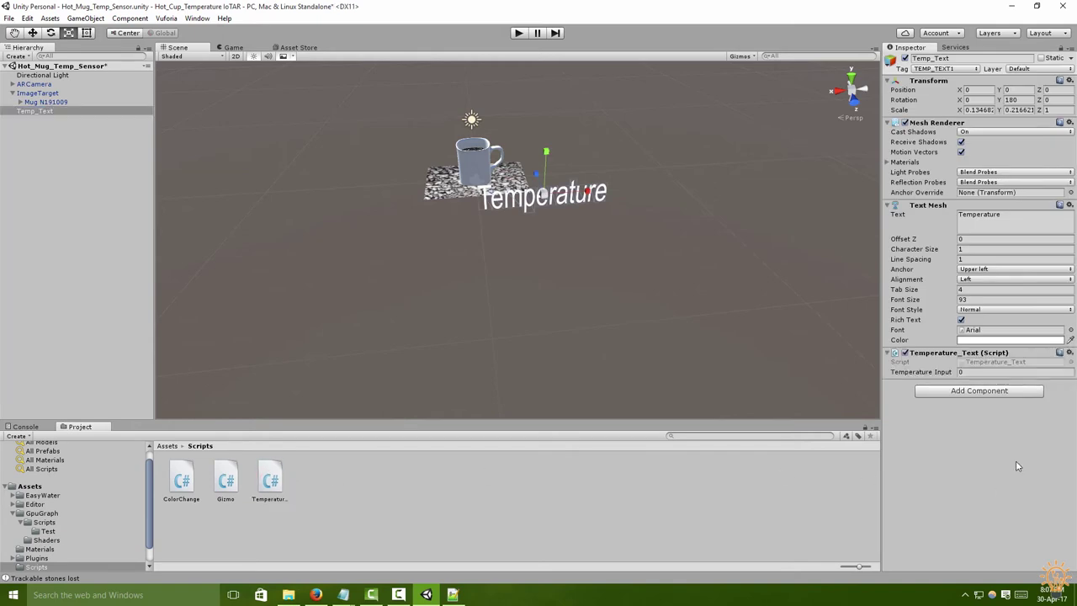
Open the Temperature_Text script in the code editor and read through its variables, WaitForRequest routine and Update method.
left_click(270, 479)
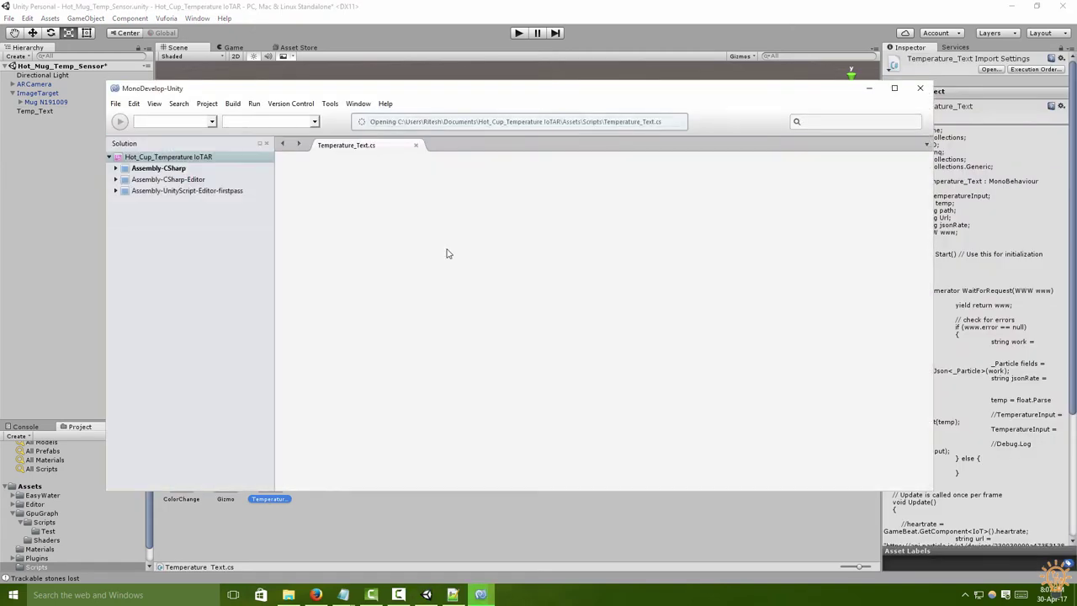
scroll(330, 249, "down", 2)
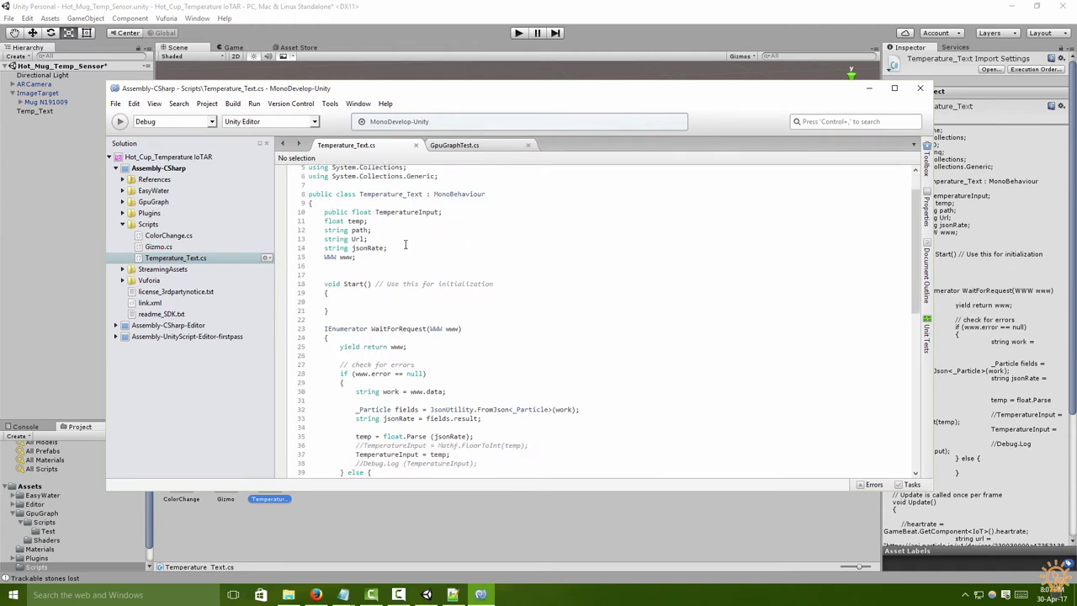
scroll(404, 244, "down", 3)
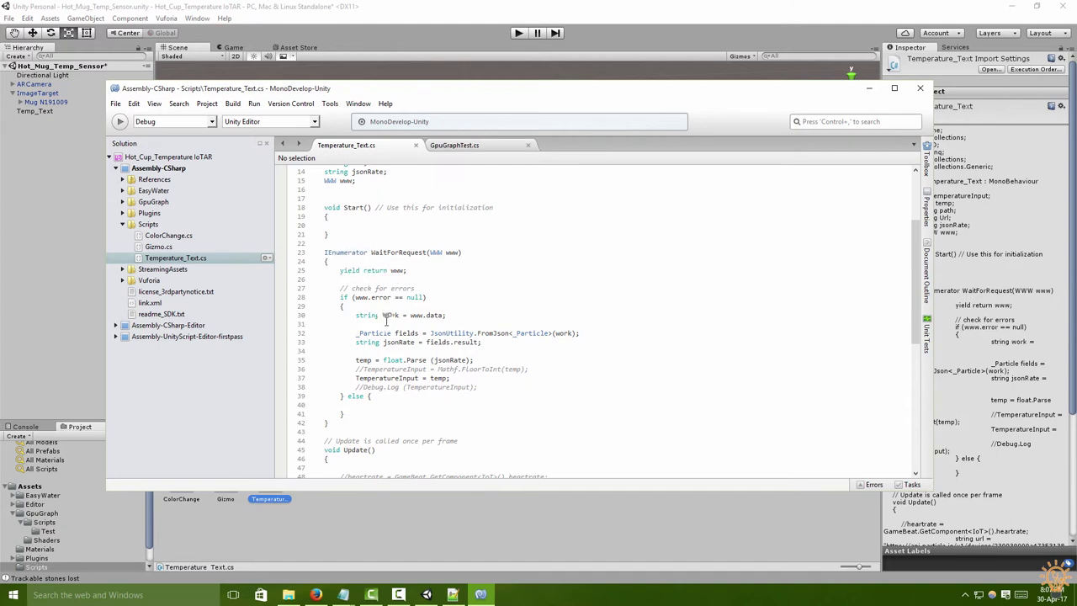
scroll(385, 339, "down", 2)
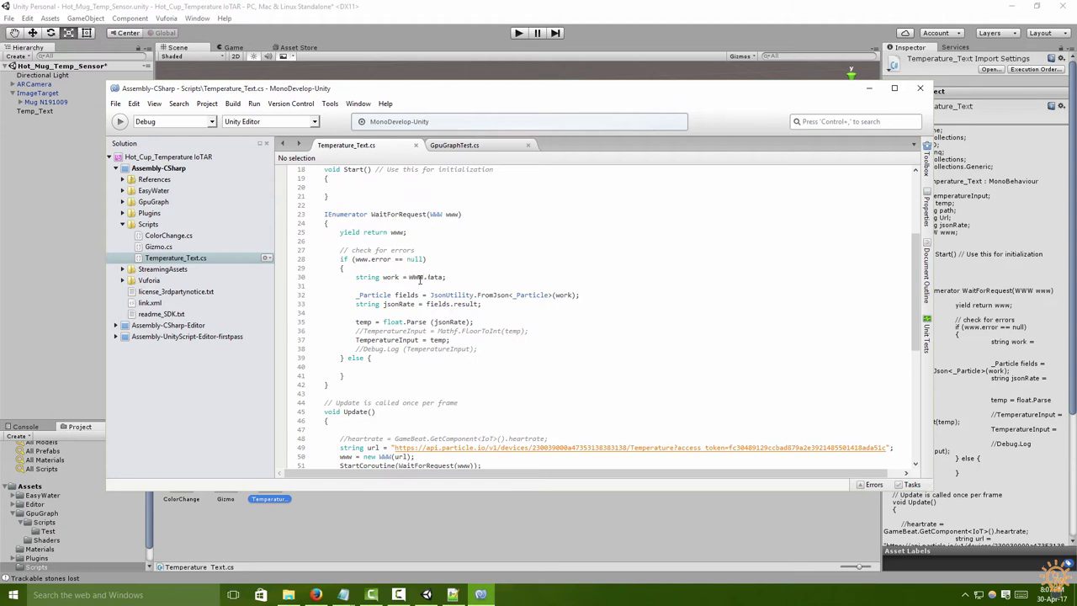
type(";")
scroll(384, 300, "down", 6)
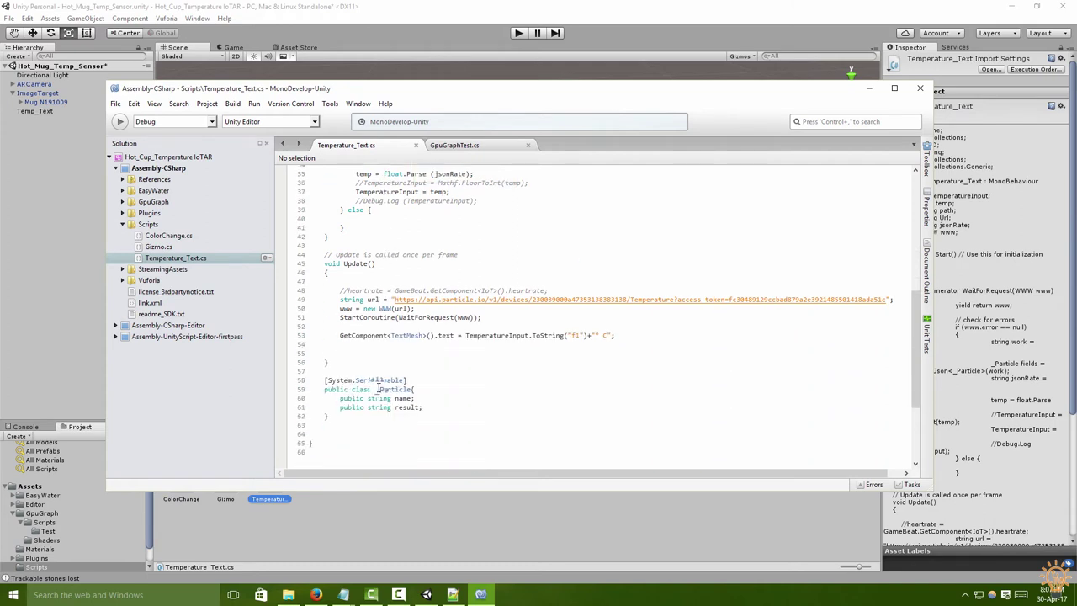
scroll(398, 348, "up", 4)
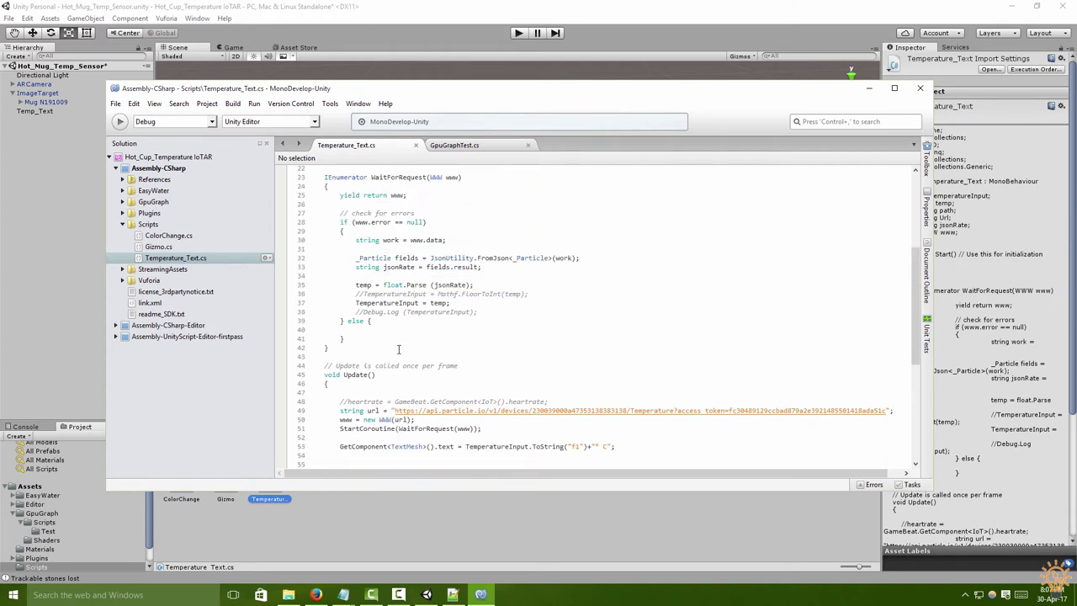
scroll(399, 348, "up", 1)
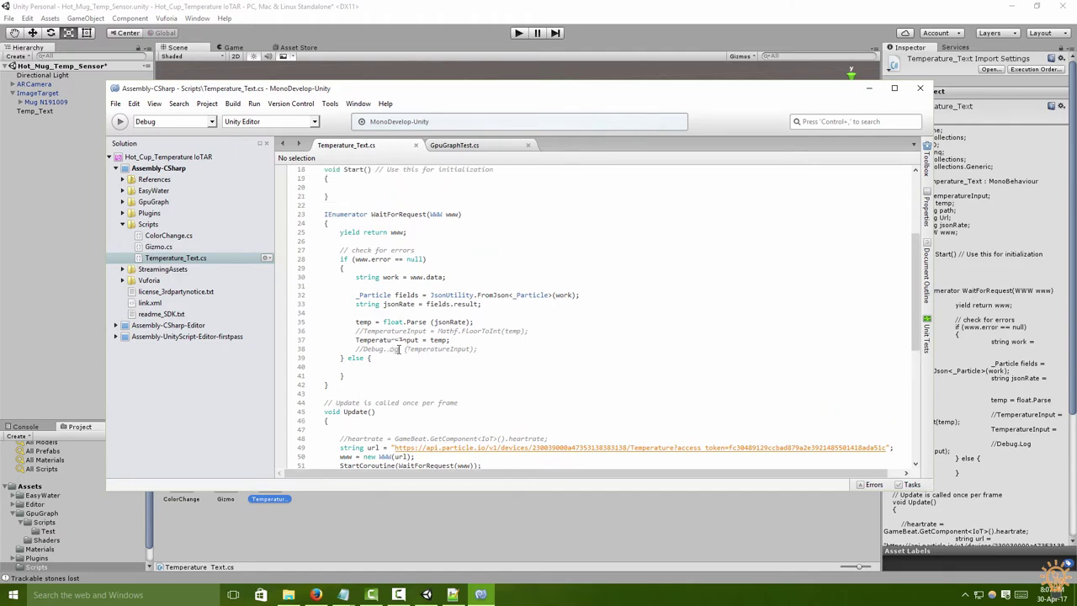
Switch to Firefox to view the JSON response of the Particle Temperature request, and return to the script.
left_click(315, 595)
left_click(296, 9)
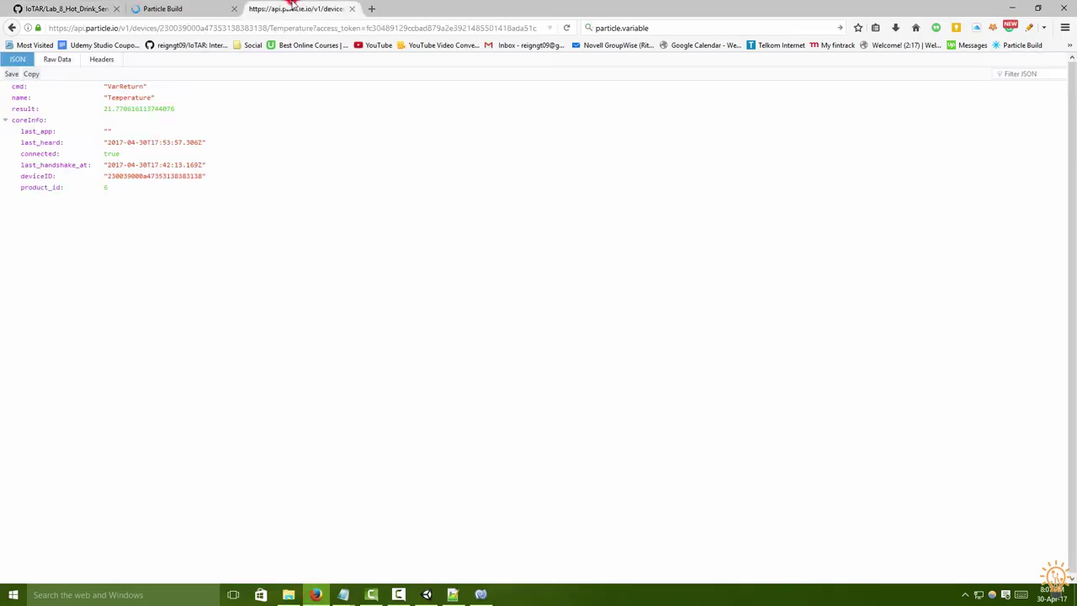
left_click(1012, 9)
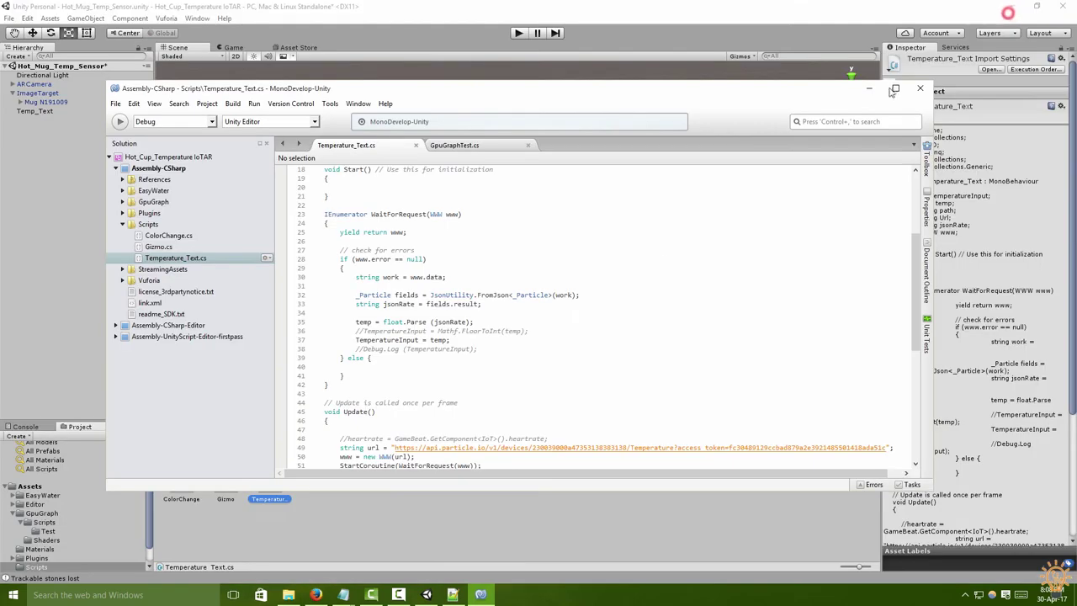
Examine how Temperature_Text parses the result, requests the URL and writes the text in Update, and return to Unity.
scroll(444, 307, "down", 1)
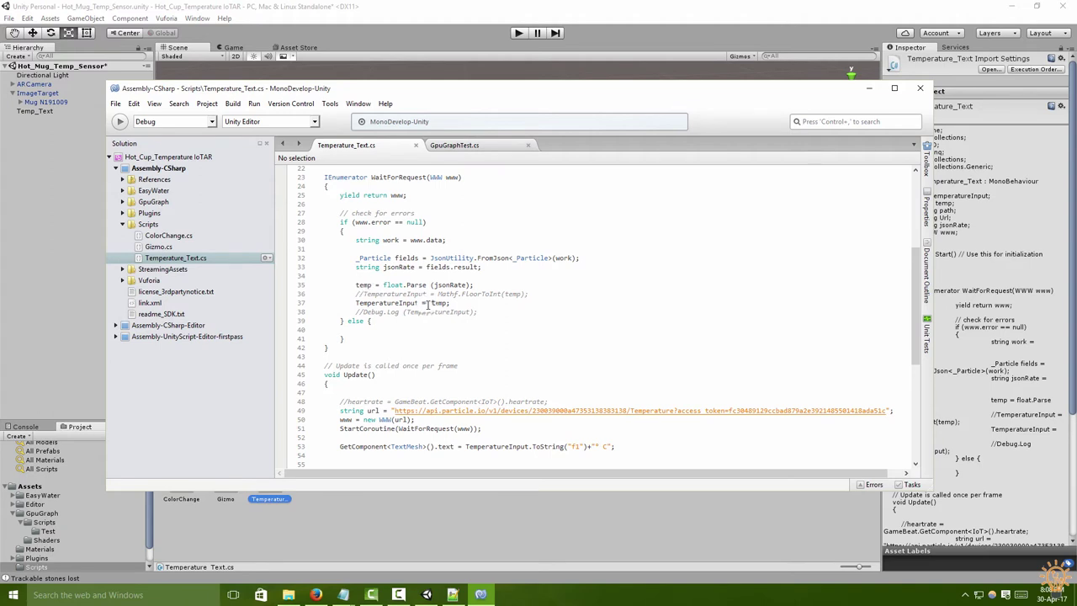
mouse_move(414, 305)
scroll(414, 305, "down", 1)
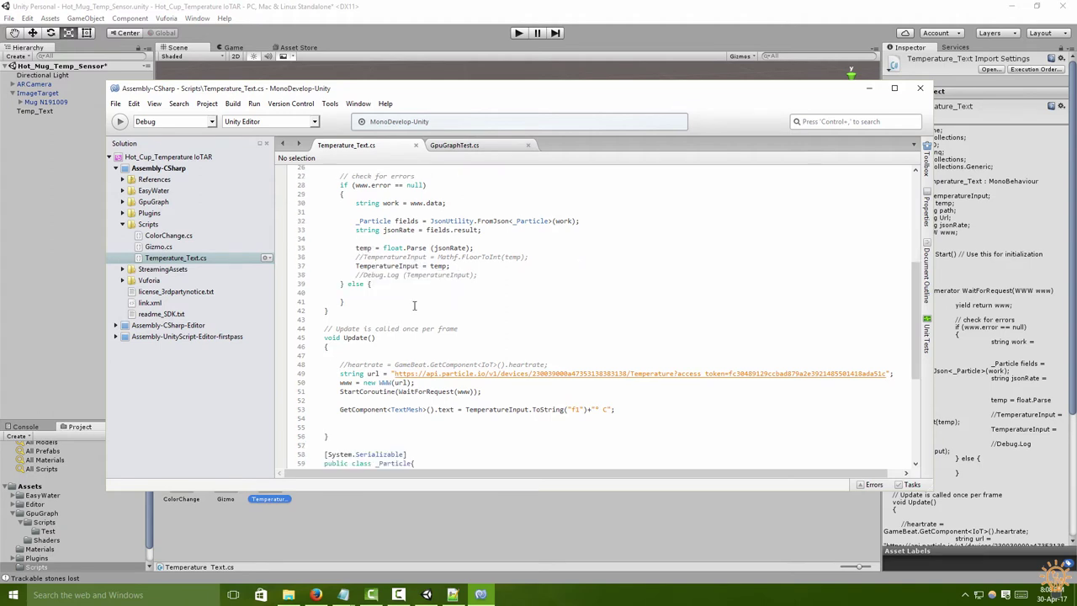
scroll(417, 306, "down", 3)
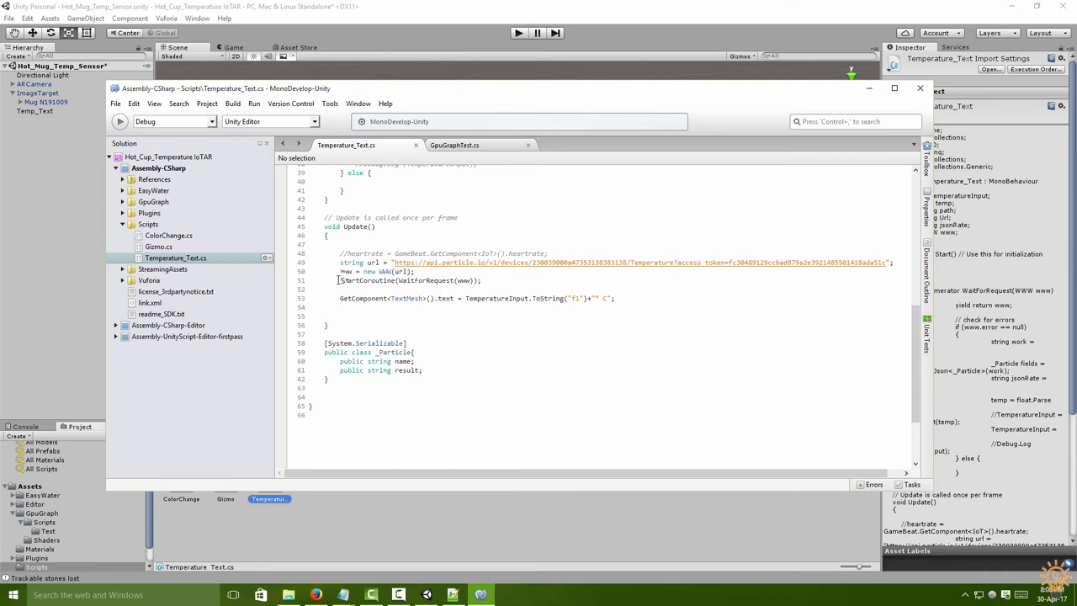
double_click(462, 282)
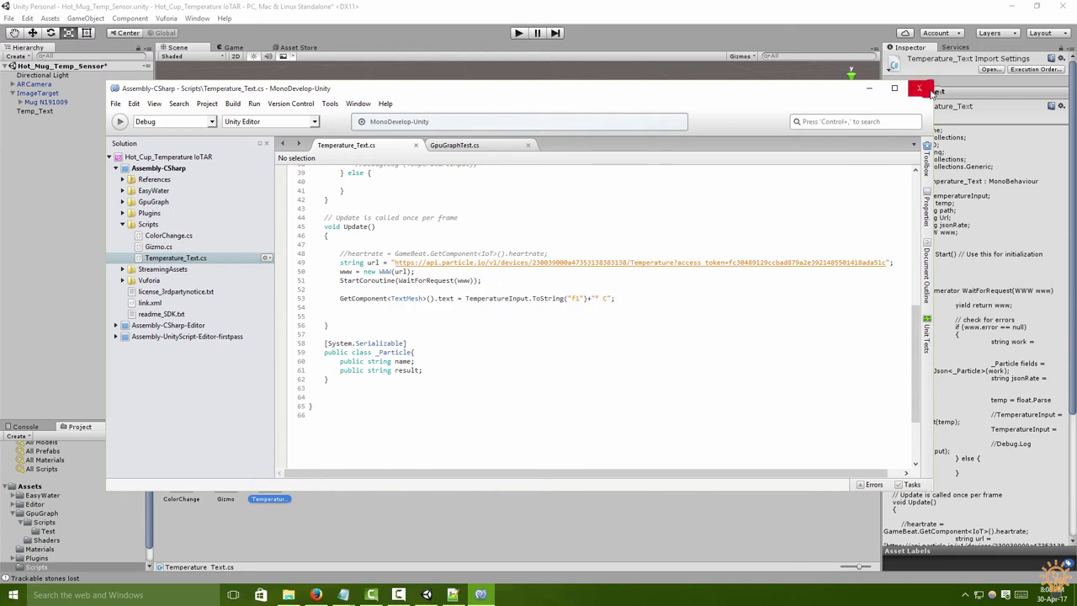
left_click(868, 89)
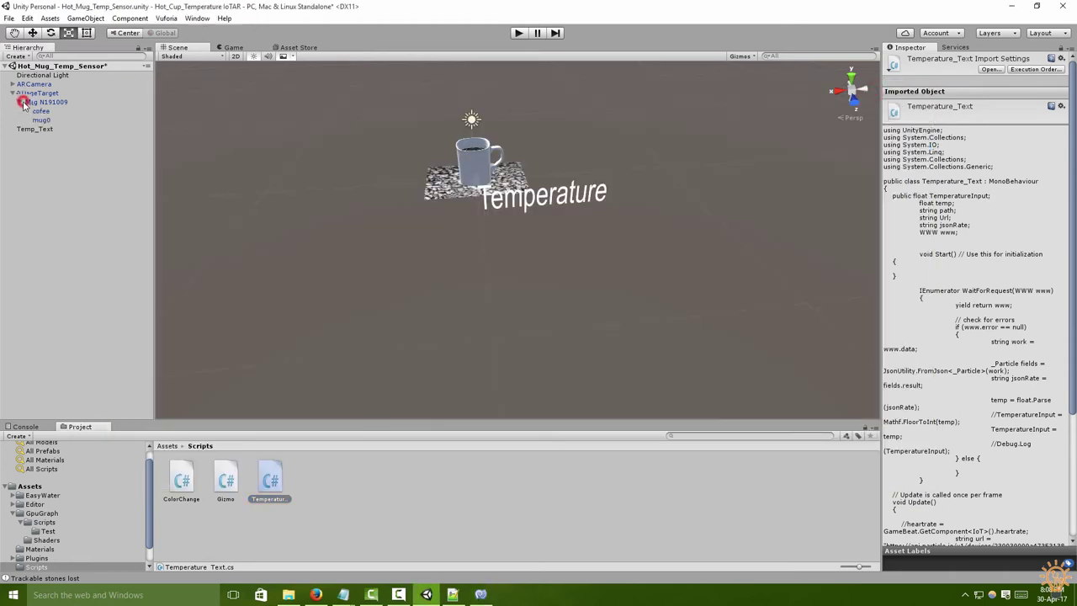
Attach the ColorChange script to the mug0 object inside Mug N191009.
left_click(76, 130)
left_click(48, 120)
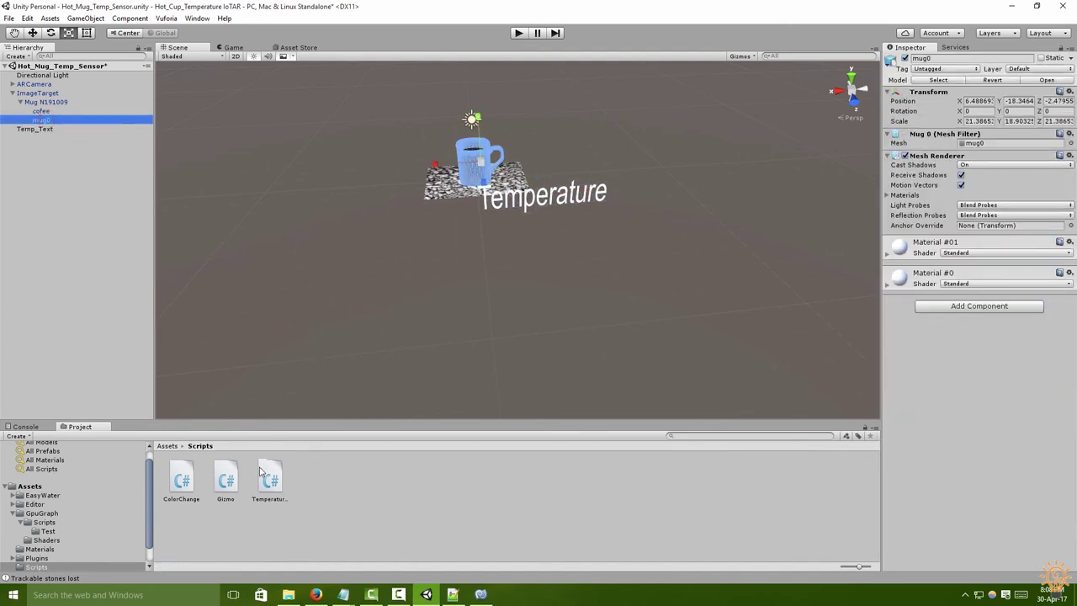
left_click_drag(260, 473, 968, 392)
Open the ColorChange script and examine how it computes the mug's colour from the temperature, and return to Unity.
left_click(182, 484)
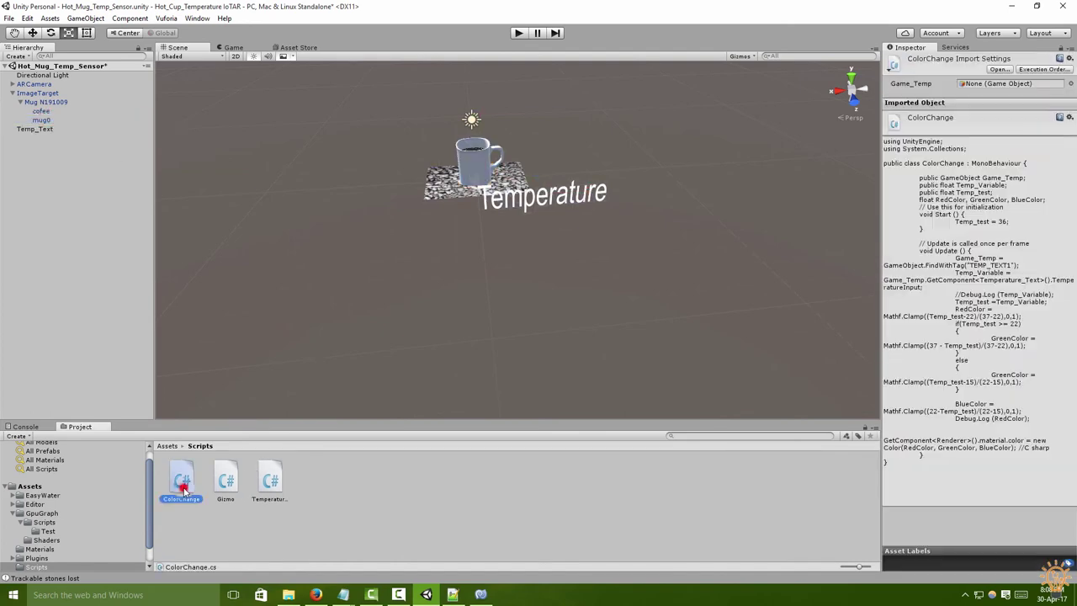
double_click(182, 486)
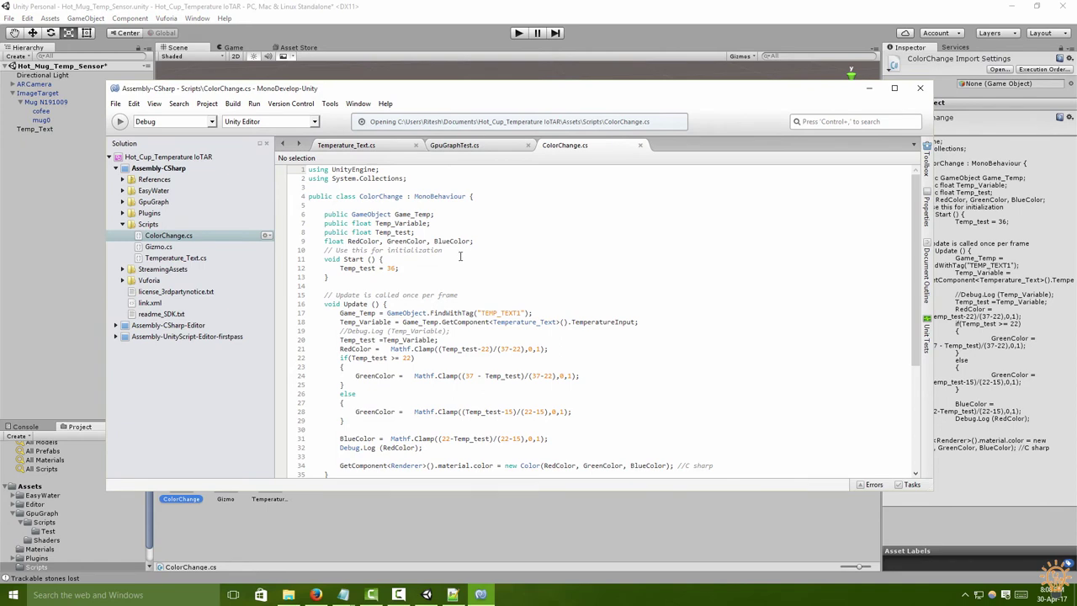
scroll(388, 260, "down", 2)
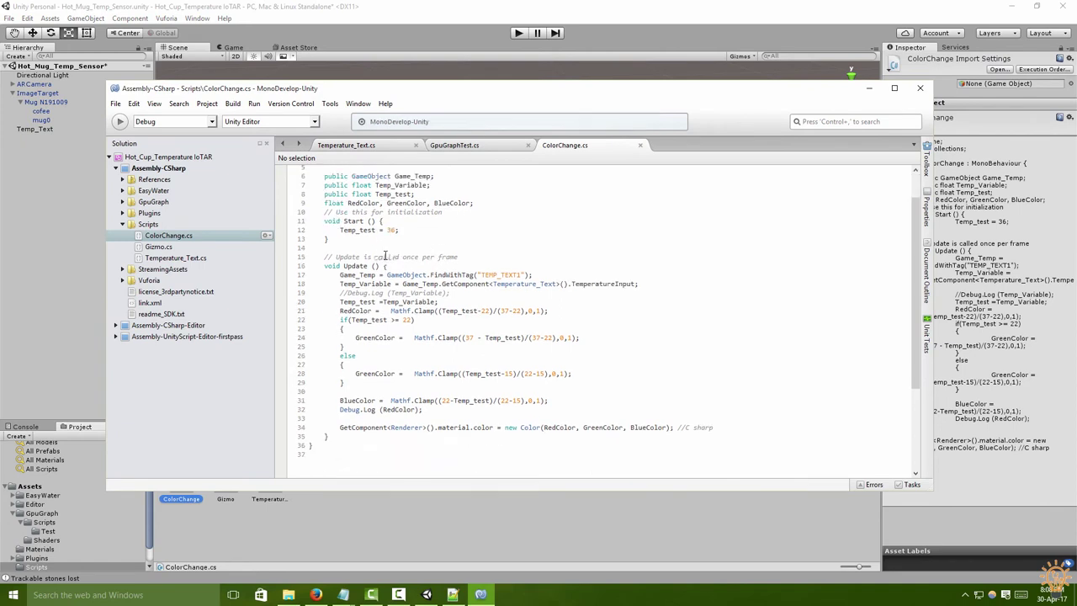
scroll(374, 227, "up", 2)
scroll(401, 215, "down", 2)
left_click(26, 194)
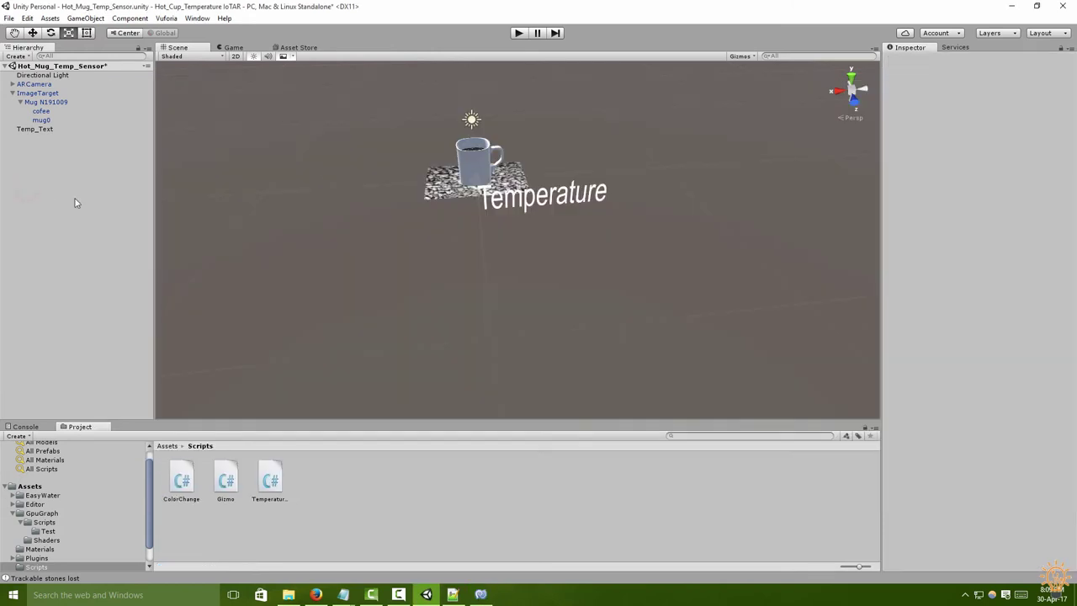
Run the scene to check the temperature text and mug colour on the image target, and stop it.
left_click(518, 33)
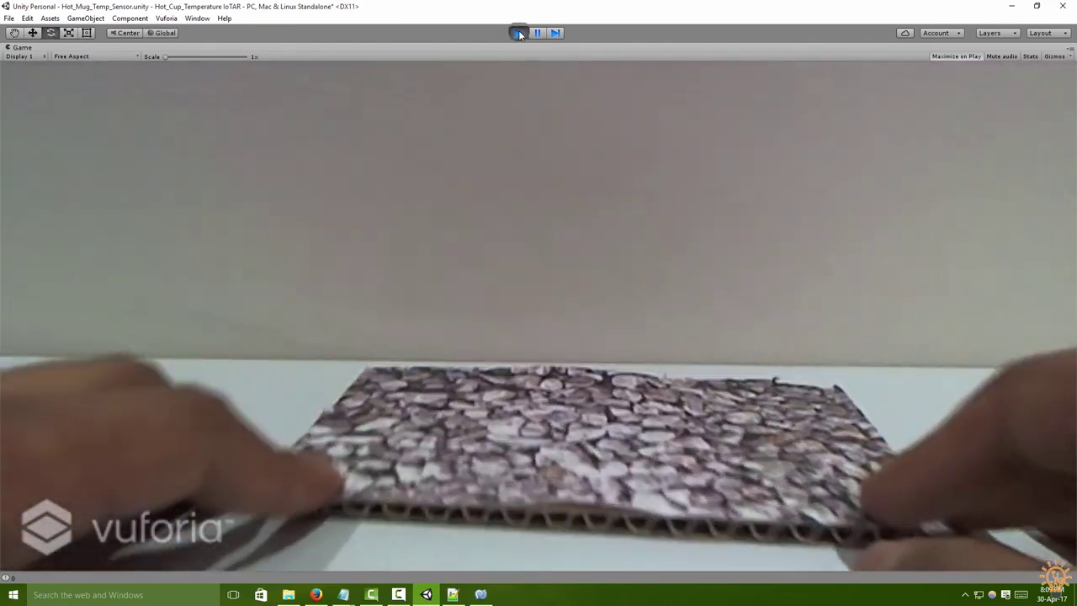
left_click(519, 34)
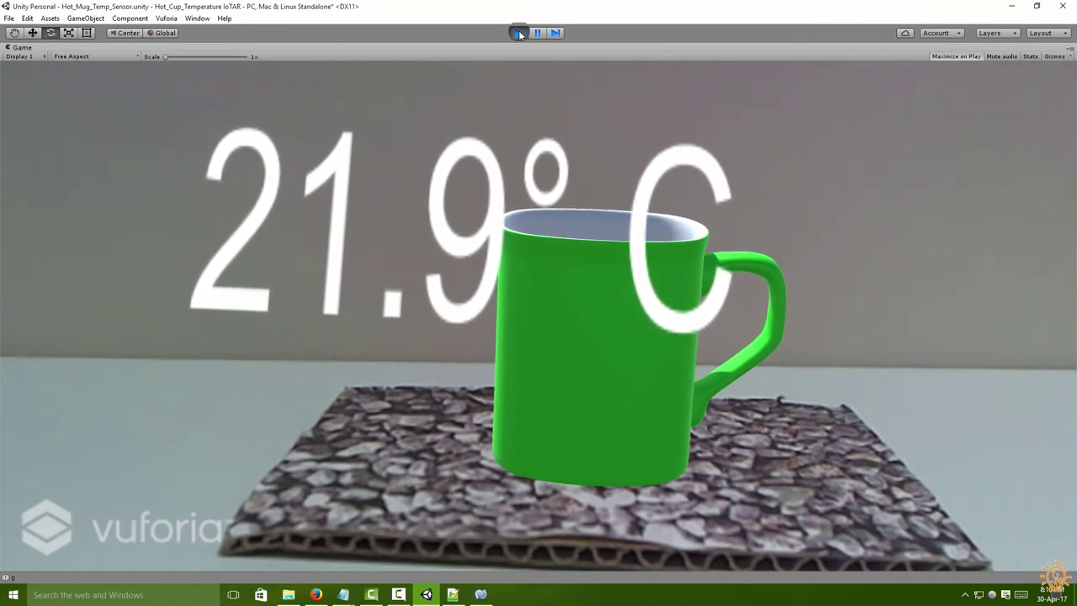
left_click(519, 34)
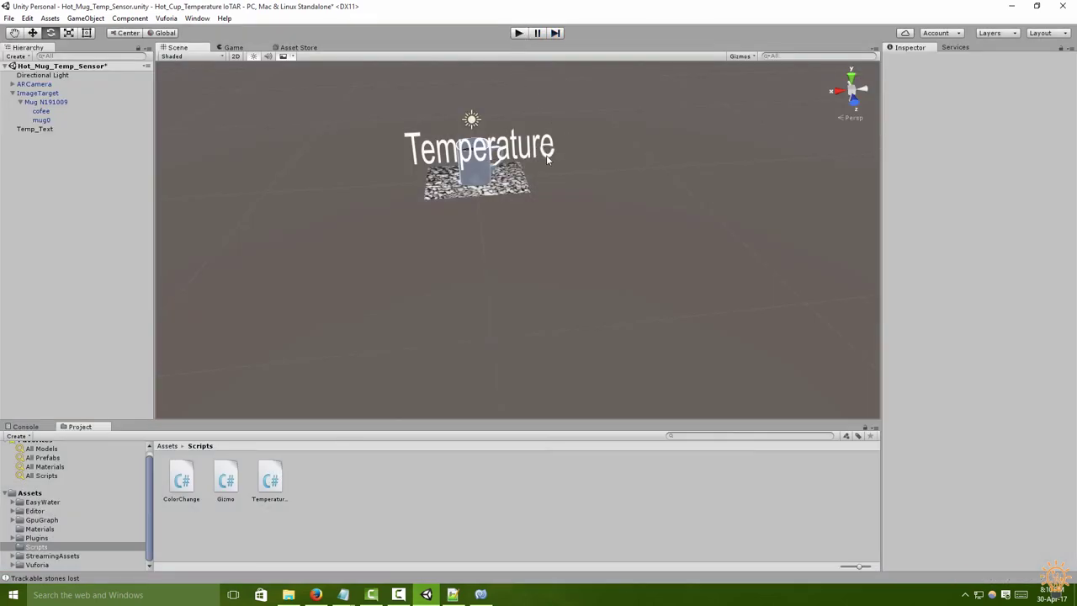
Make Temp_Text a child of ImageTarget in the scene hierarchy.
left_click(486, 183)
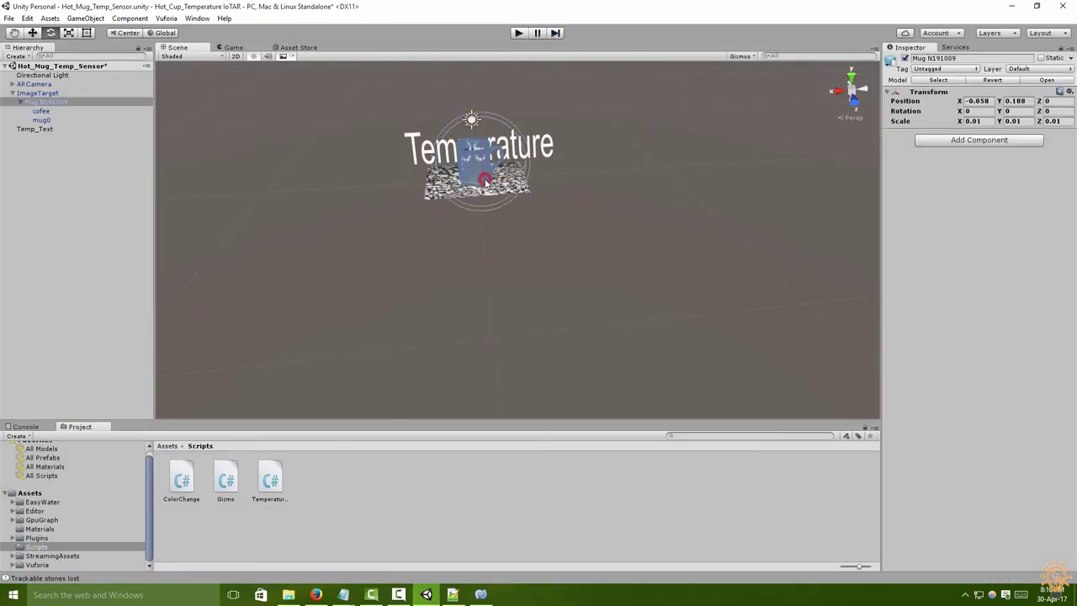
left_click(20, 102)
left_click(12, 93)
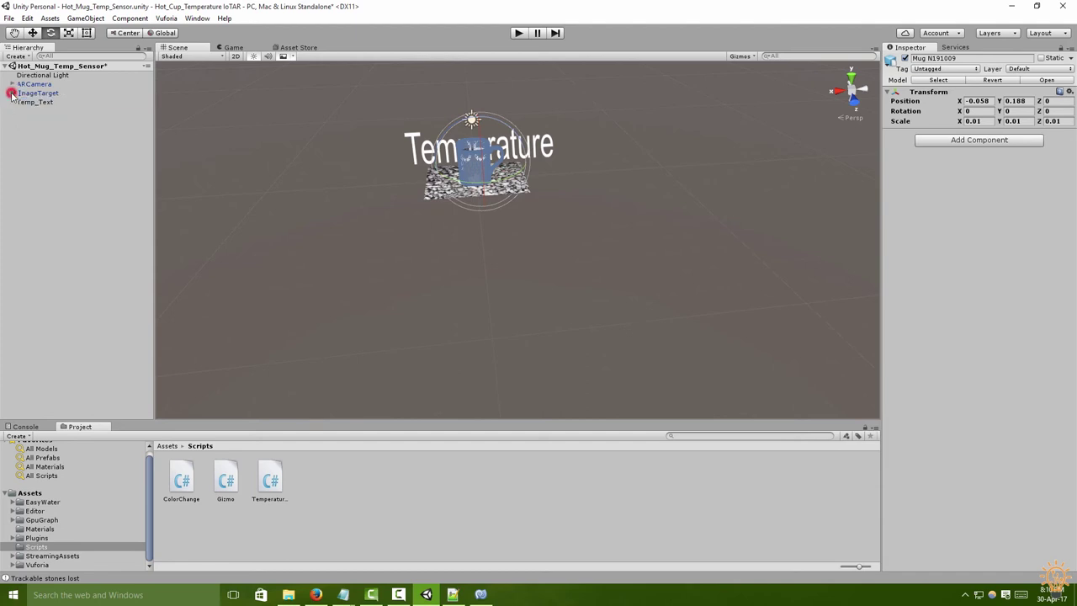
left_click_drag(26, 106, 34, 94)
left_click(30, 136)
left_click(11, 93)
Create an empty object at the root of the scene and attach the Gizmo script to it.
right_click(50, 120)
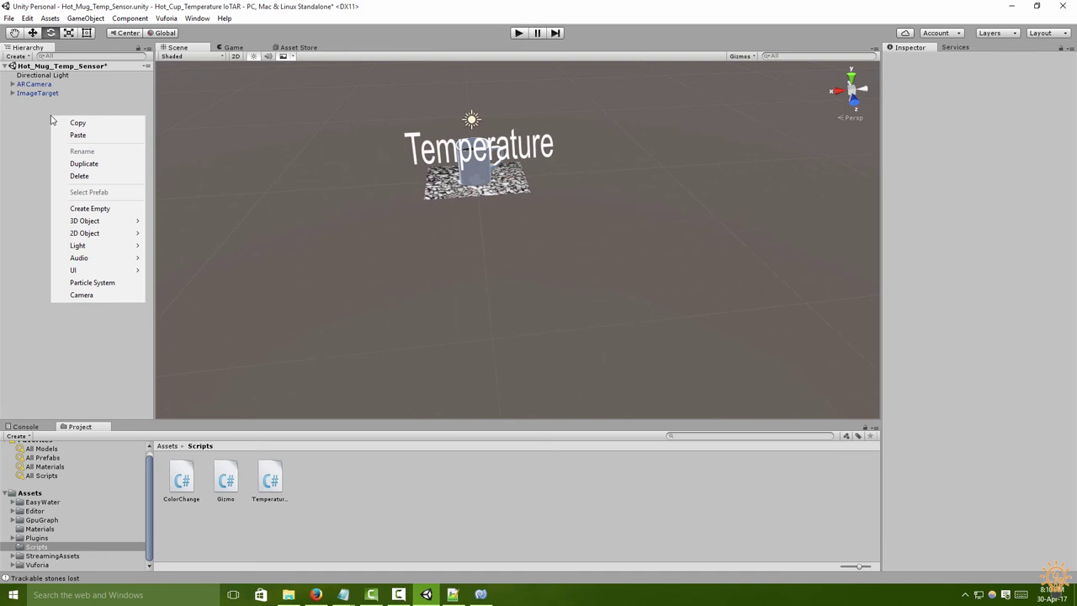
left_click(81, 208)
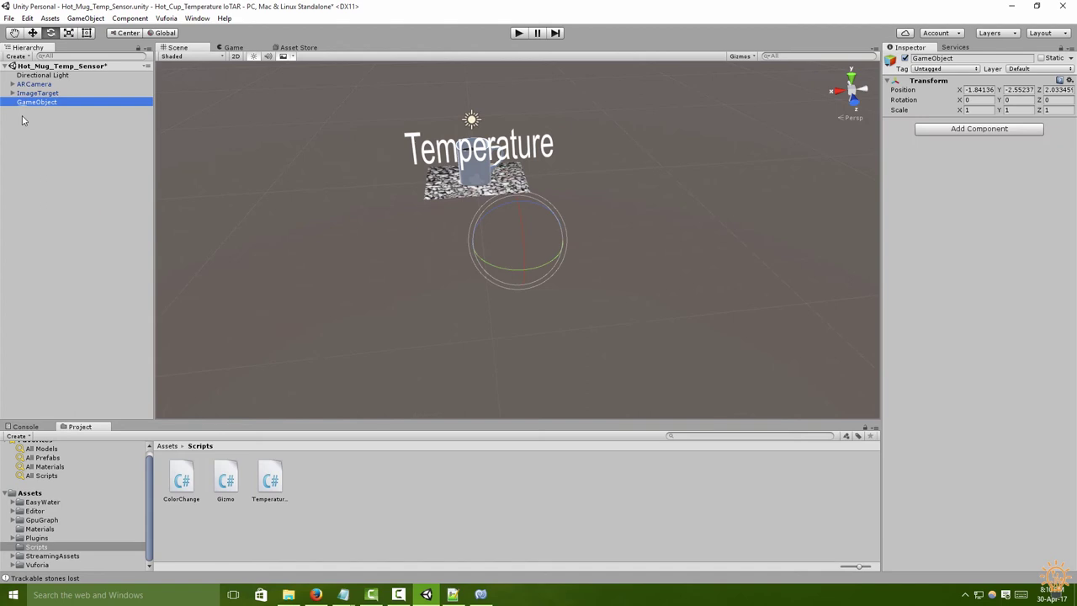
left_click_drag(223, 480, 1005, 153)
left_click(1005, 153)
Set the empty object's gizmo size to 0.6 and its gizmo colour to purple.
left_click_drag(1053, 210, 1026, 163)
left_click(1015, 169)
left_click(1053, 183)
left_click(942, 145)
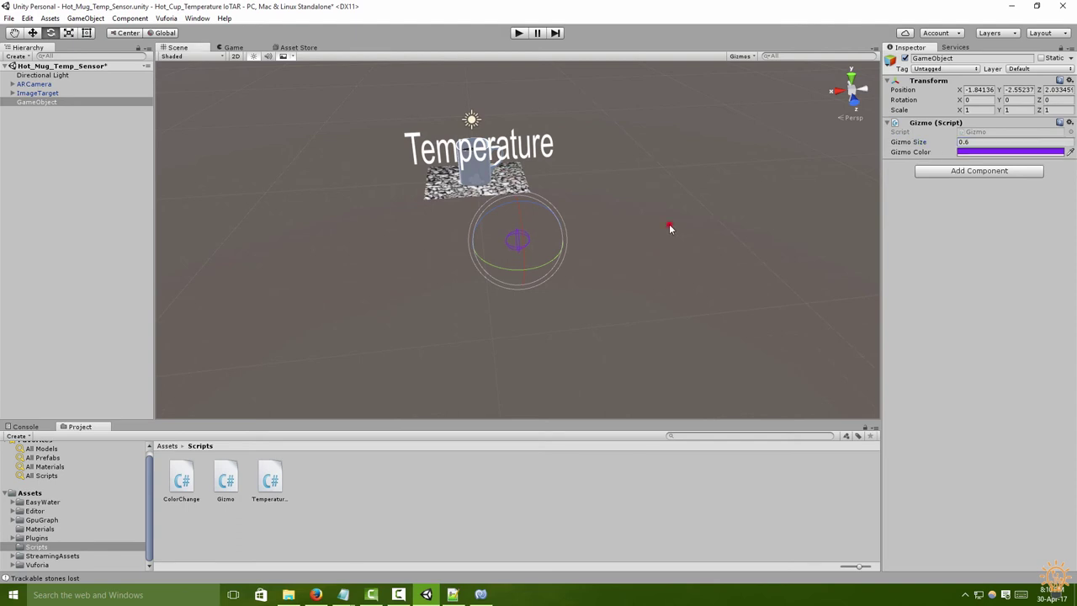
left_click(668, 227)
left_click(520, 234)
left_click(700, 192)
Set the empty GameObject's position to 0, 0, 0.
left_click(517, 240)
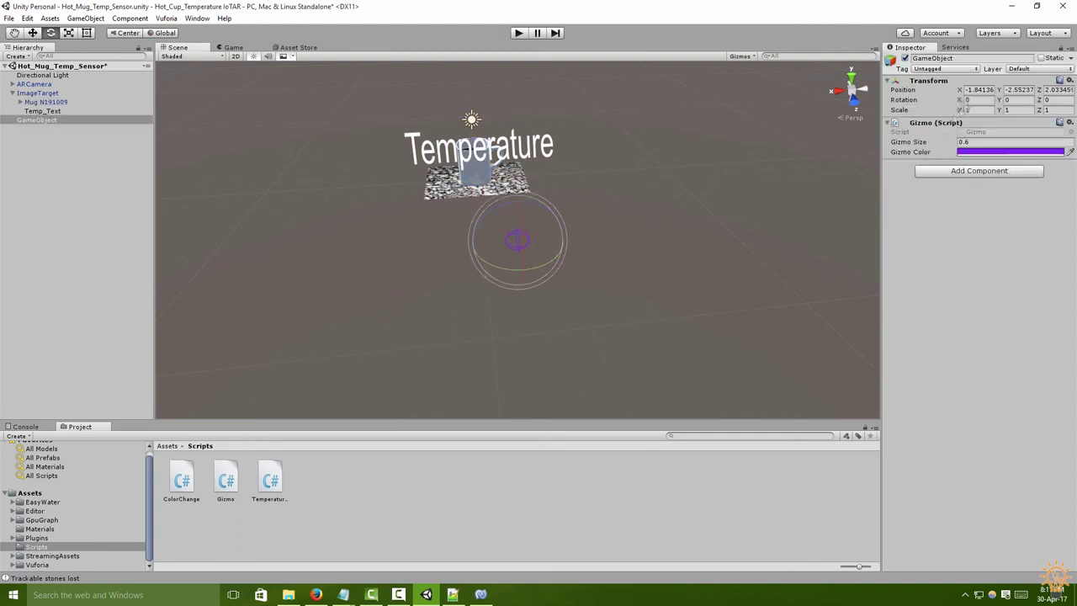
left_click(979, 89)
type("0")
left_click(1029, 88)
type("0")
left_click(1047, 88)
type("0")
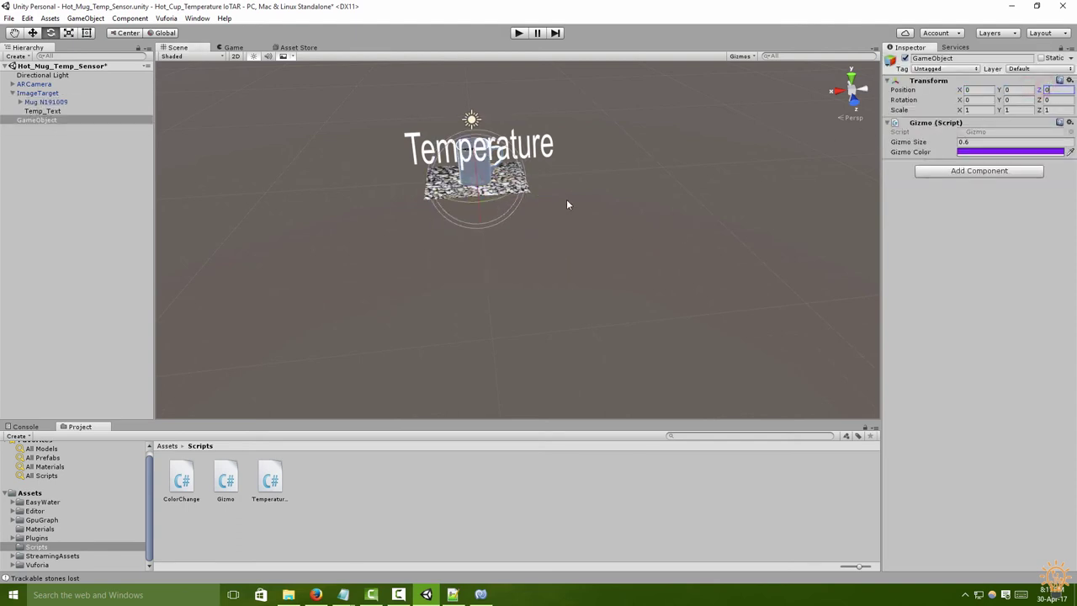
Move the empty GameObject up and along Z beside the mug, to about Y 2.32 and Z 2.07.
left_click(32, 34)
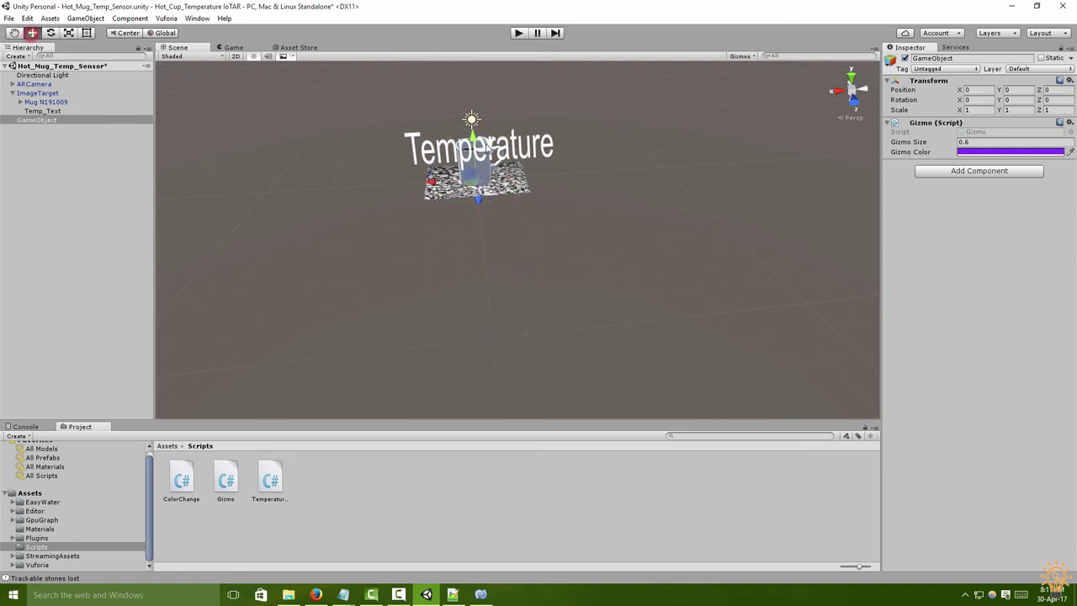
left_click_drag(475, 136, 478, 101)
left_click_drag(476, 150, 477, 170)
left_click(540, 182)
Attach the GpuGraphTest script from GpuGraph/Scripts/Test to the empty GameObject.
left_click(39, 119)
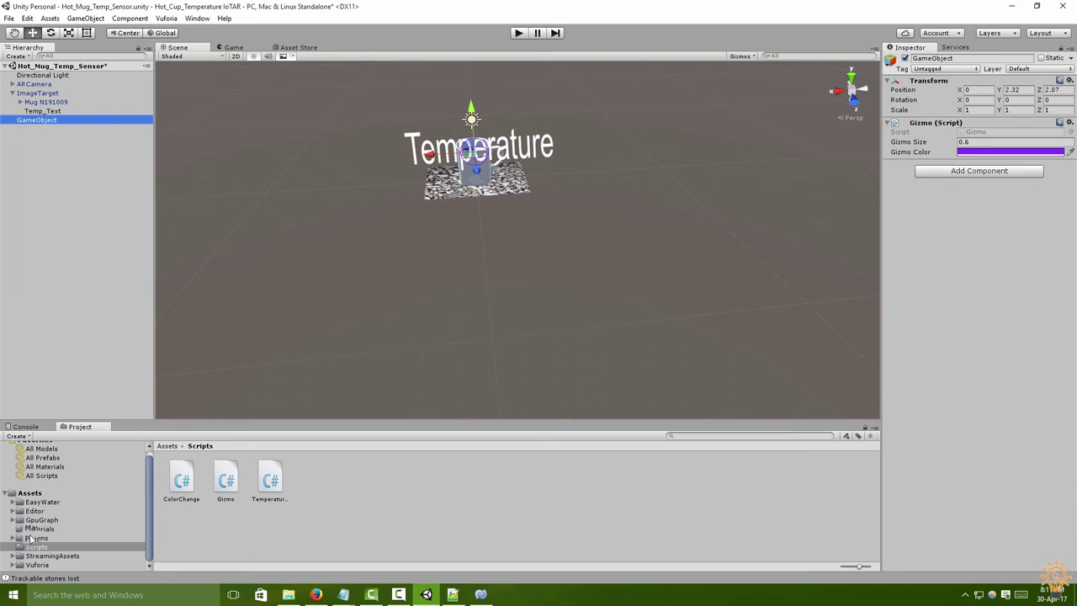
left_click(32, 493)
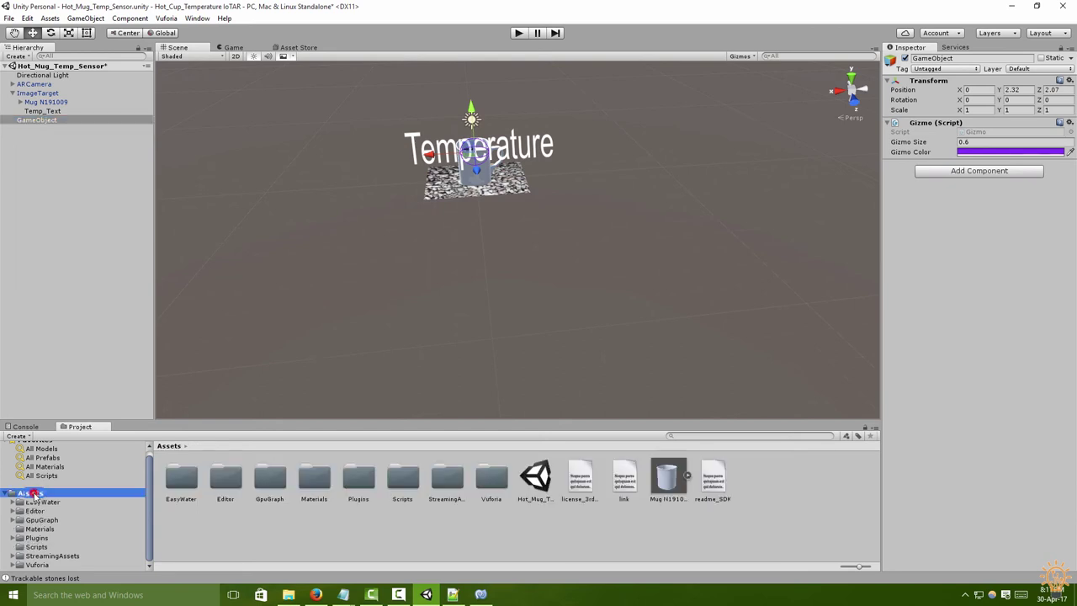
double_click(274, 490)
double_click(171, 486)
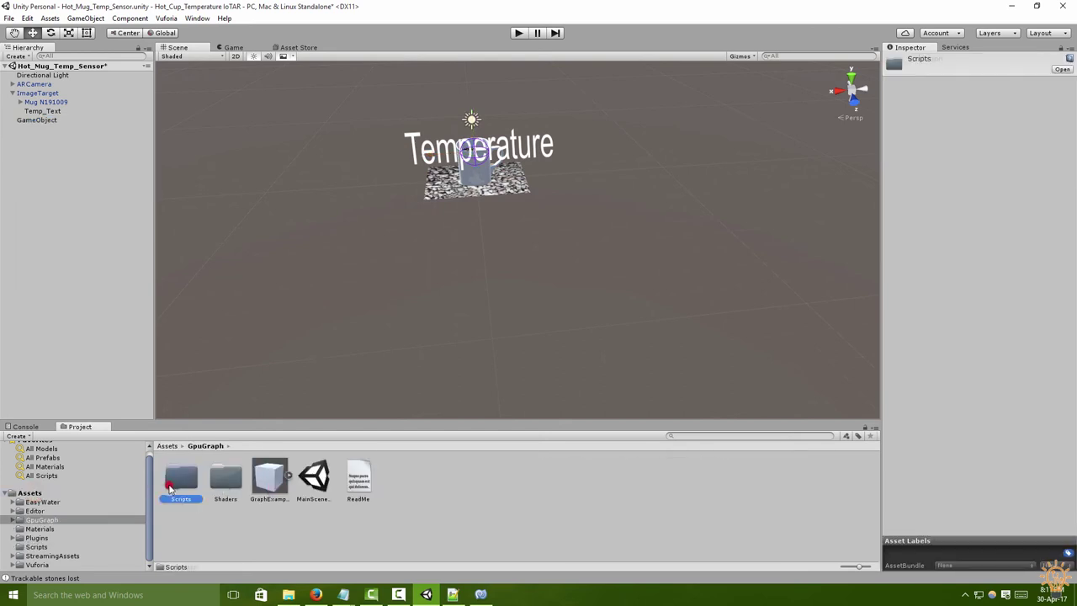
double_click(172, 482)
left_click(37, 119)
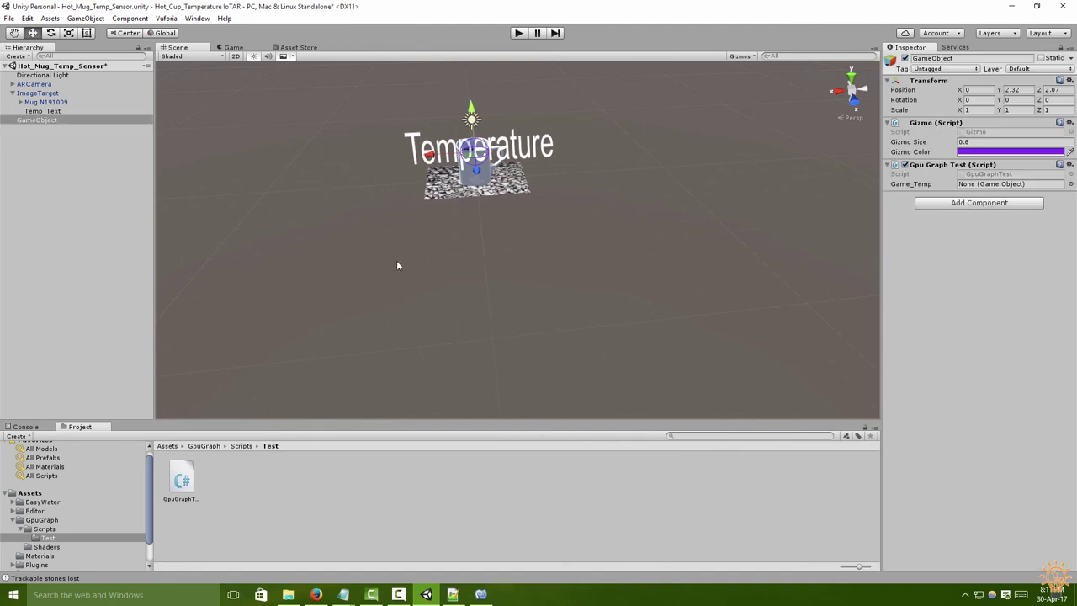
Run the scene to check the GPU graph together with the mug and temperature text.
left_click(519, 37)
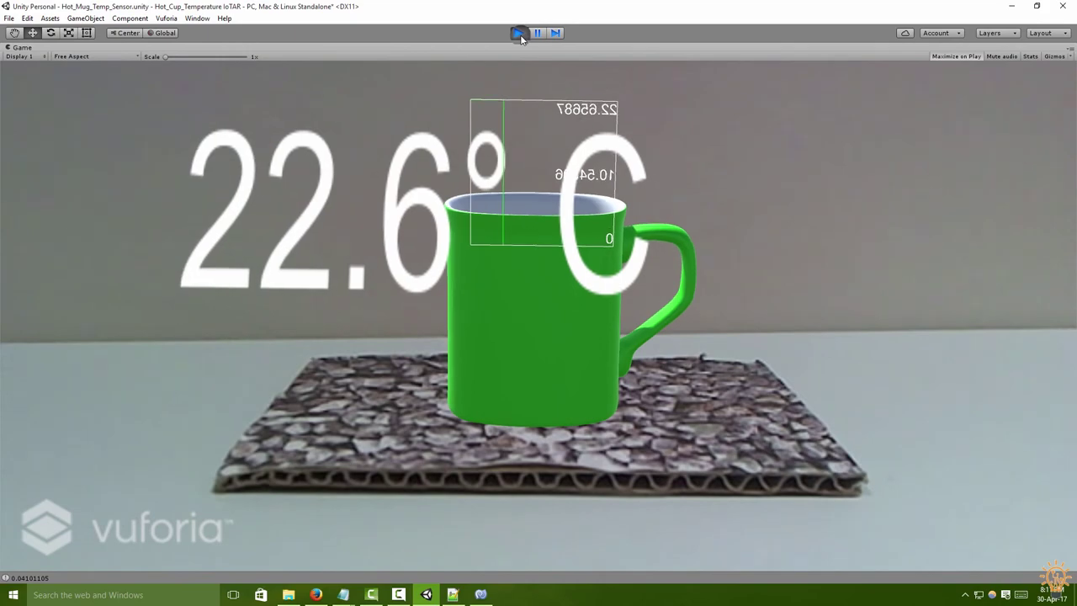
Stop and rerun the scene to check the graph and temperature text from the opposite side of the mug.
left_click(519, 33)
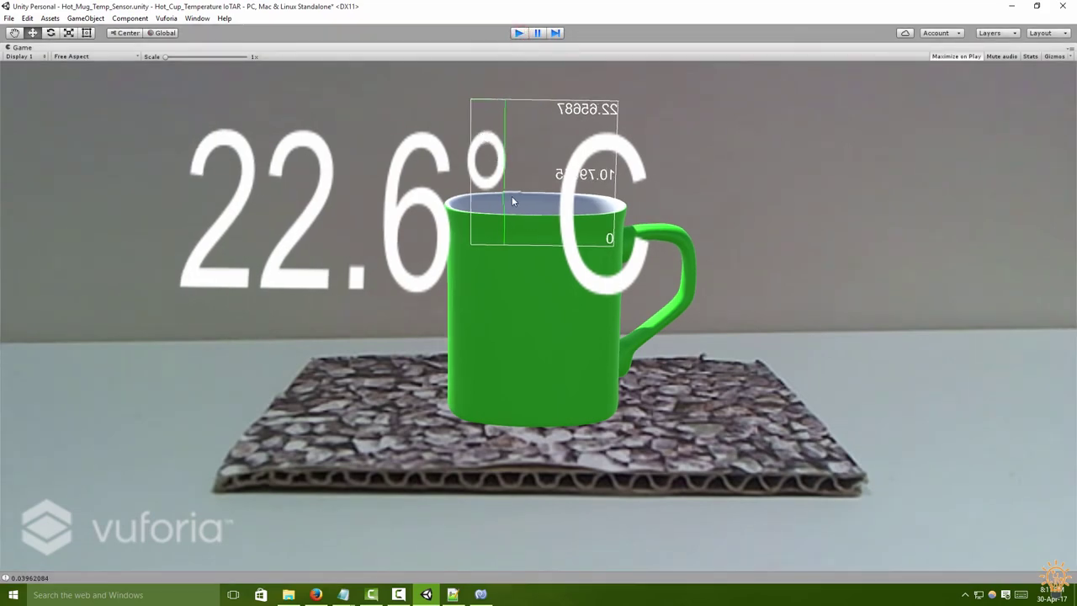
left_click(519, 33)
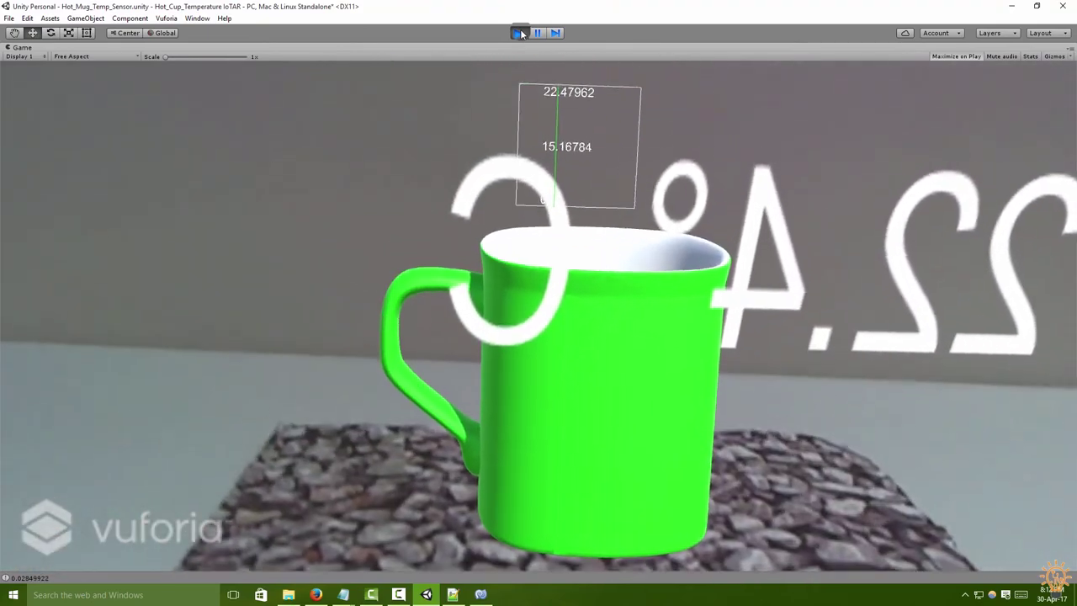
left_click(521, 34)
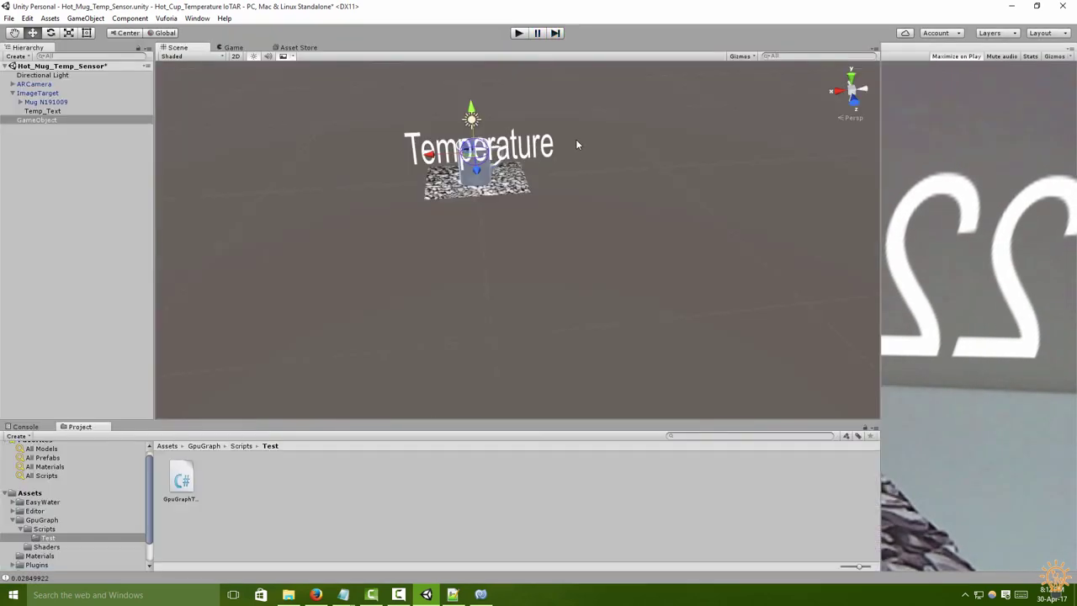
Set the Temp_Text object's Y rotation to 0 so the text faces the other way.
left_click_drag(634, 161, 524, 324, "alt")
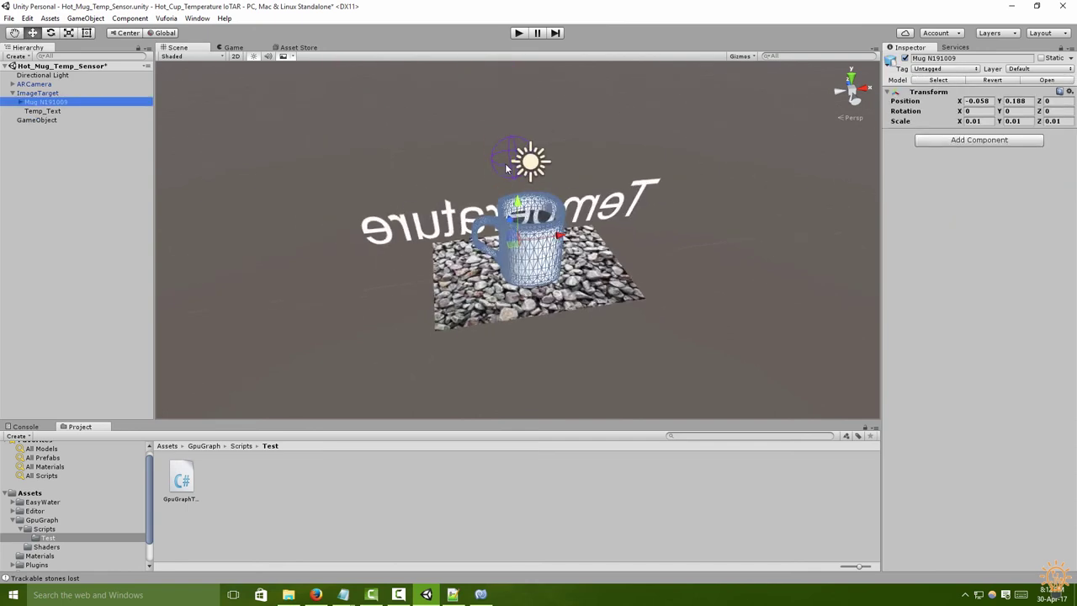
left_click(507, 165)
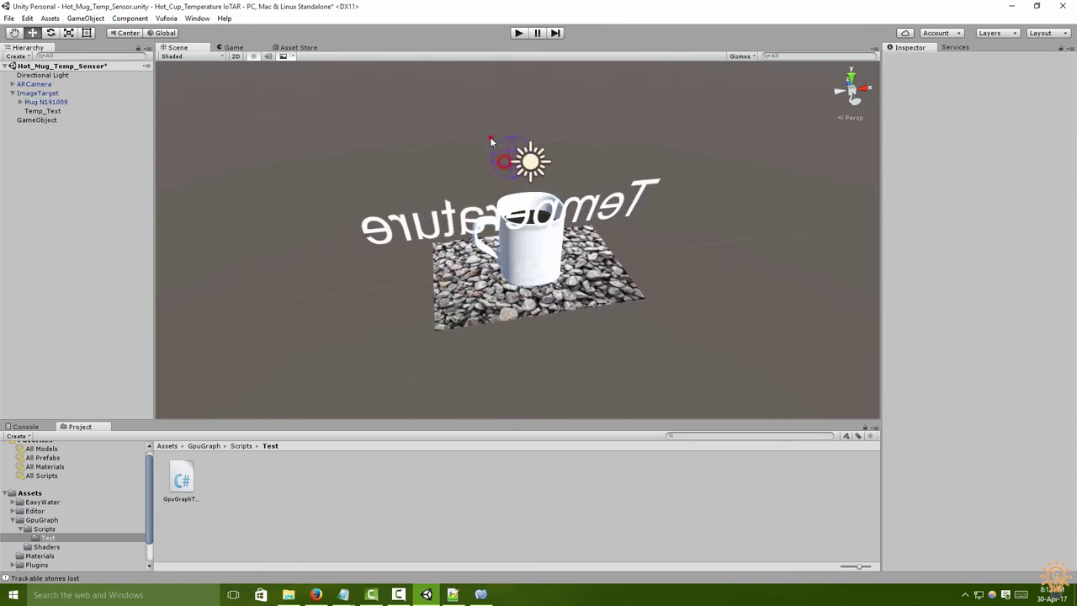
left_click_drag(472, 130, 542, 194)
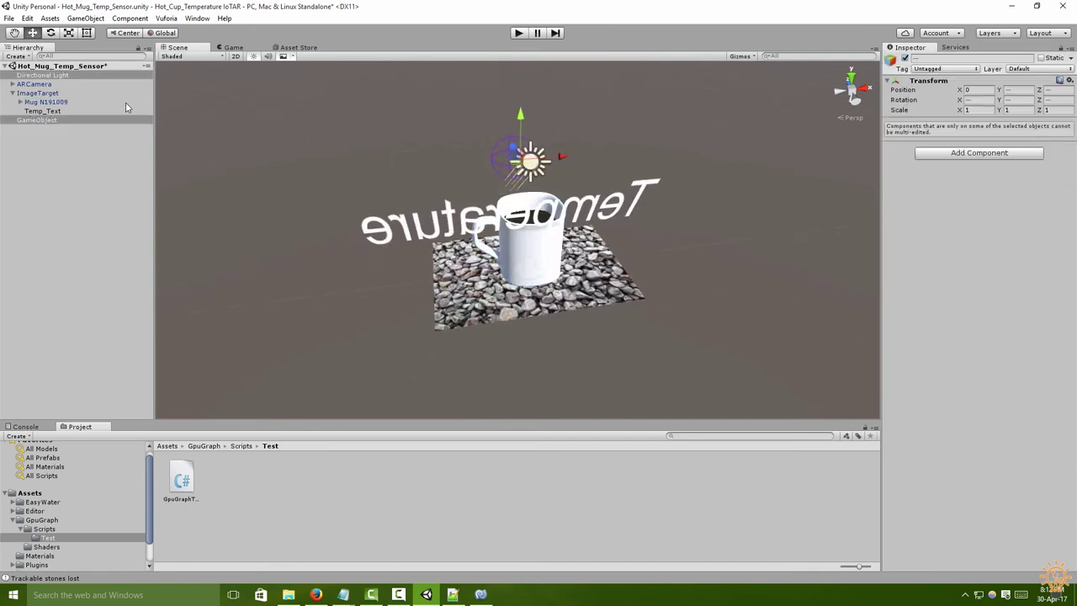
left_click(38, 110)
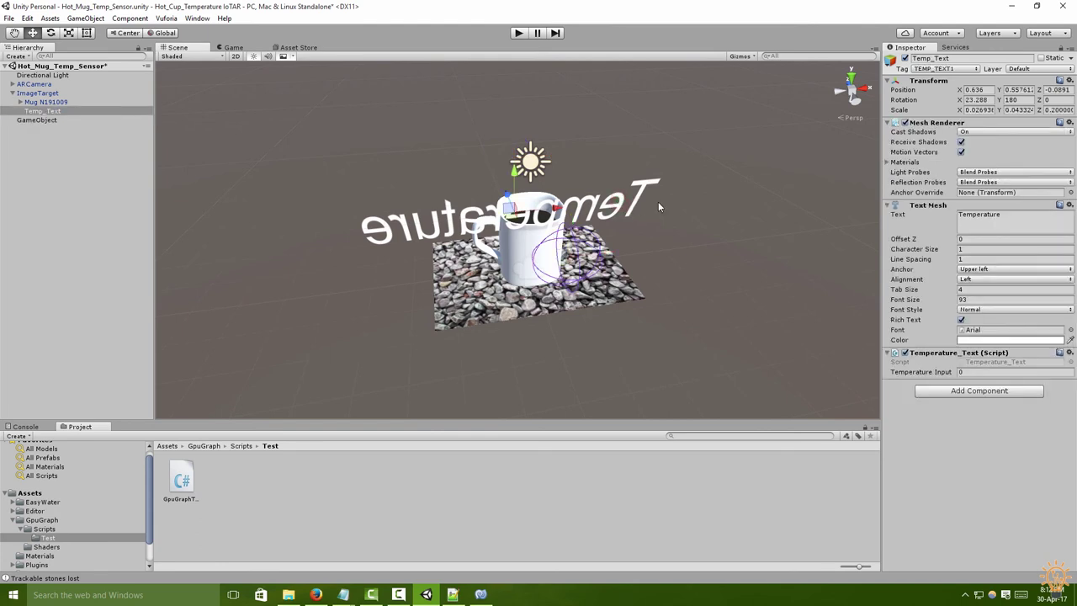
type("0")
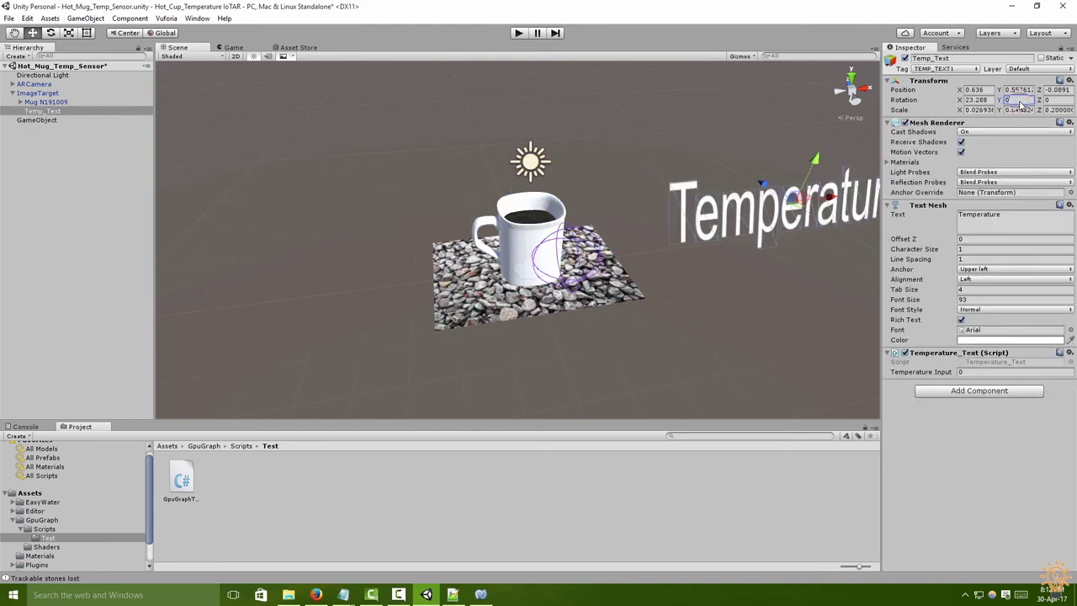
Reset Temp_Text's X and Y position to 0, and move the text up and sideways until it is centred across the mug.
left_click(977, 89)
type("0")
left_click(1013, 90)
type("0")
left_click_drag(673, 264, 671, 192)
left_click_drag(712, 222, 604, 238)
left_click_drag(565, 204, 569, 185)
left_click(661, 265)
Increase the X scale of the graph's GameObject to widen the graph, and run the scene to check it.
left_click(37, 119)
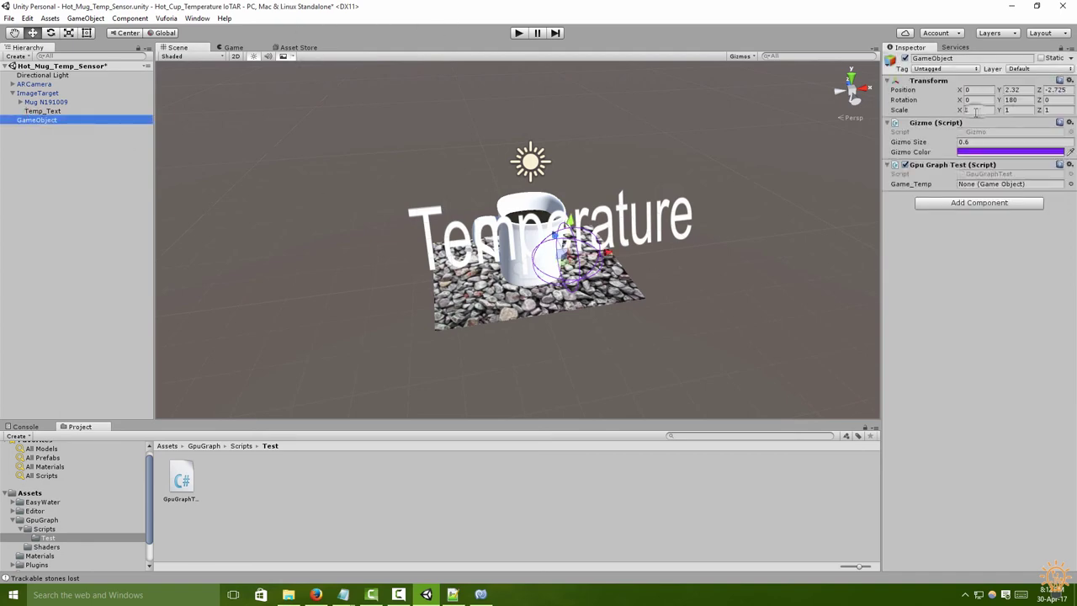
left_click_drag(959, 110, 974, 113)
left_click(519, 32)
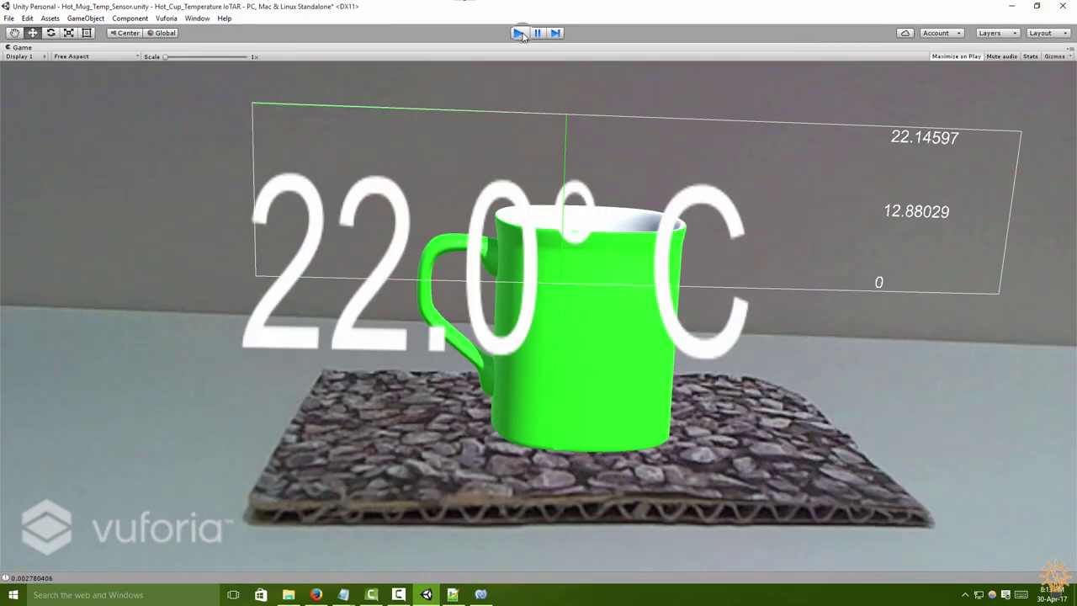
left_click(519, 33)
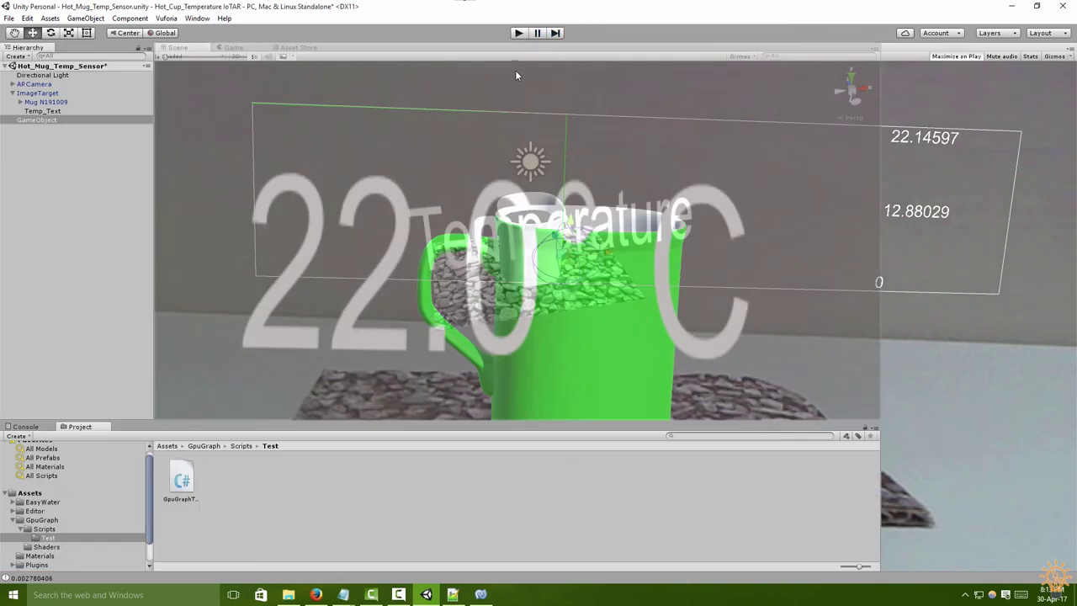